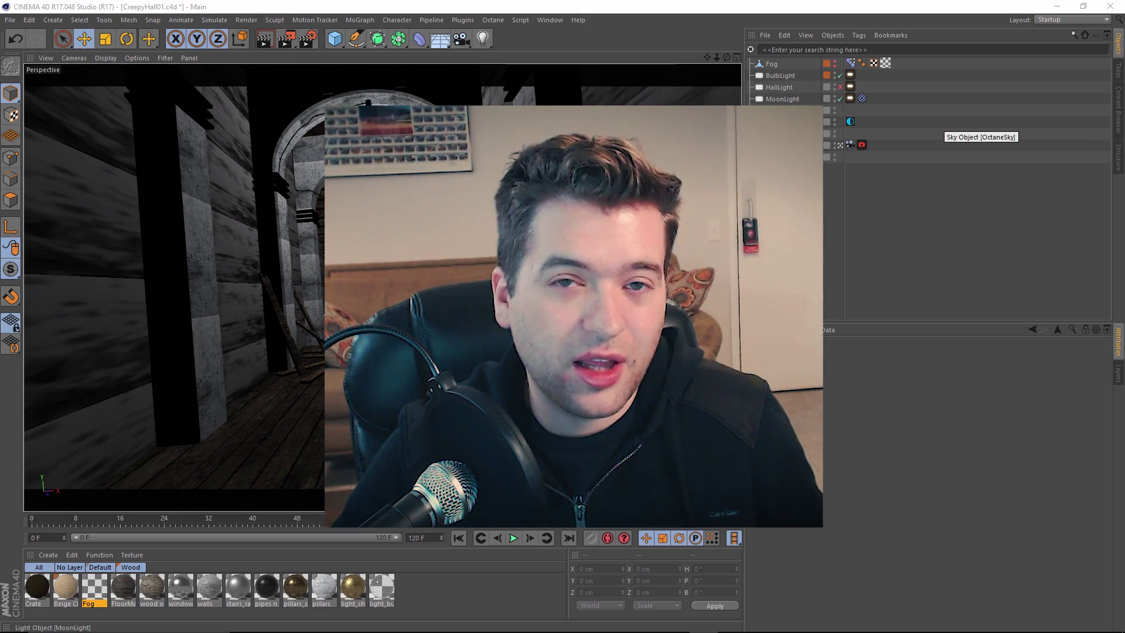
Check the Motion Camera tag's Custom motion preset and its rig settings.
left_click_drag(36, 520, 425, 520)
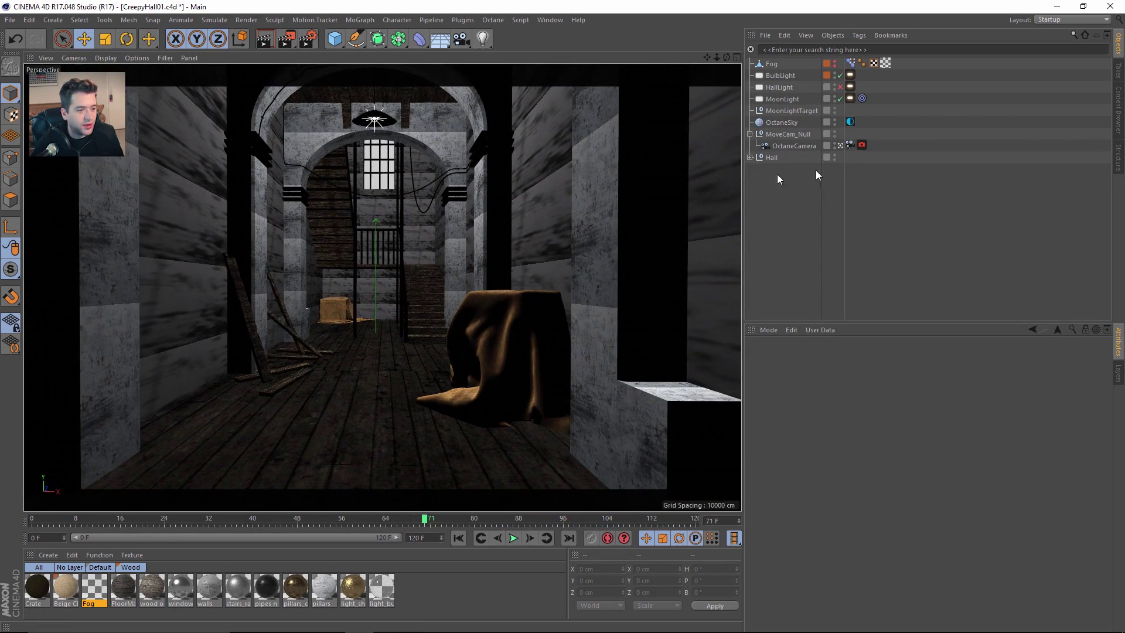
left_click(850, 145)
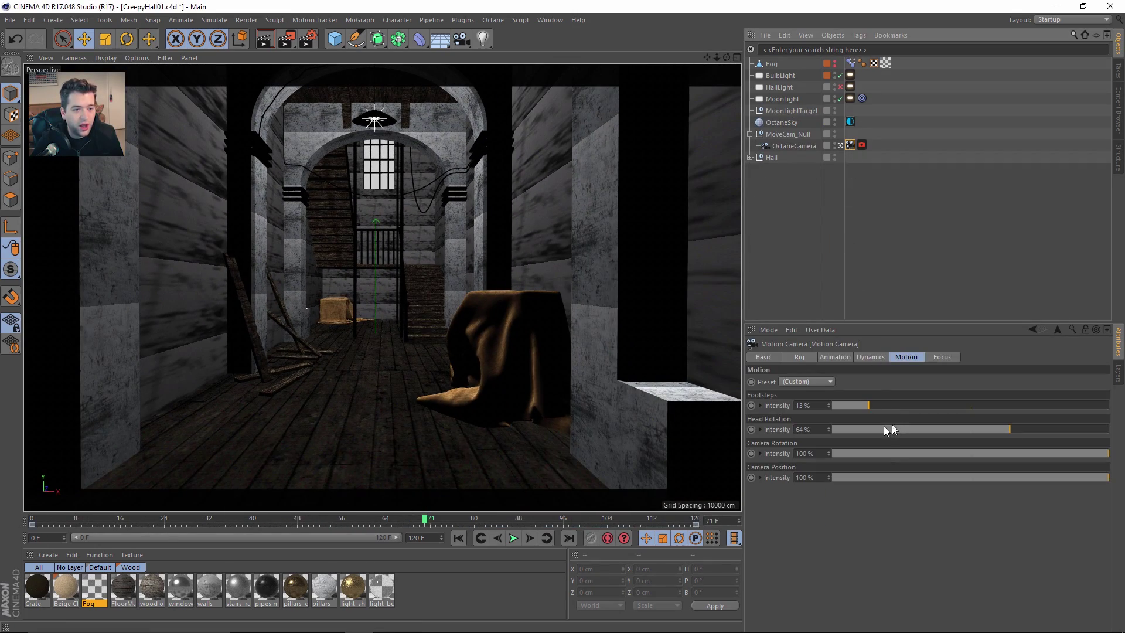
left_click(816, 382)
left_click(902, 385)
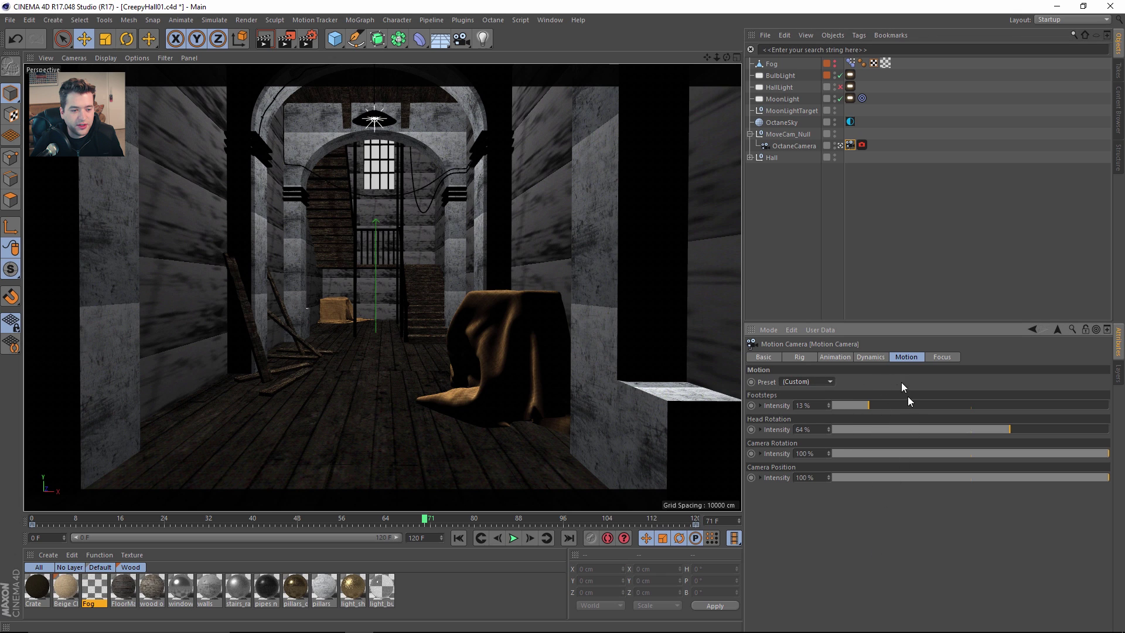
left_click(812, 361)
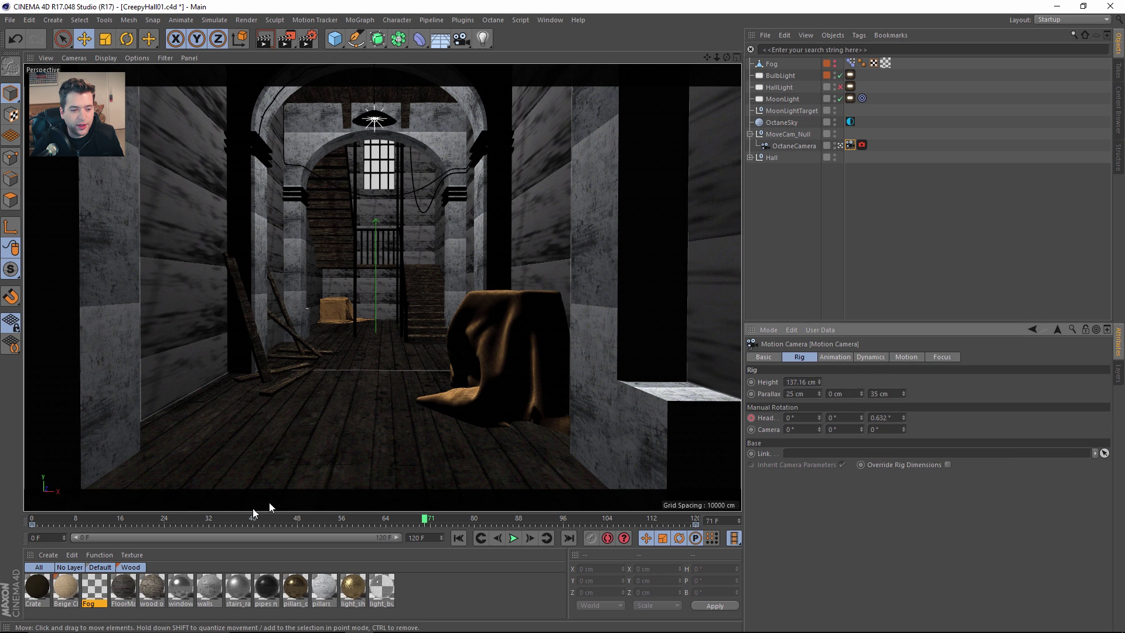
Play the hallway walk animation, then stop it and rewind to frame 0.
left_click(514, 538)
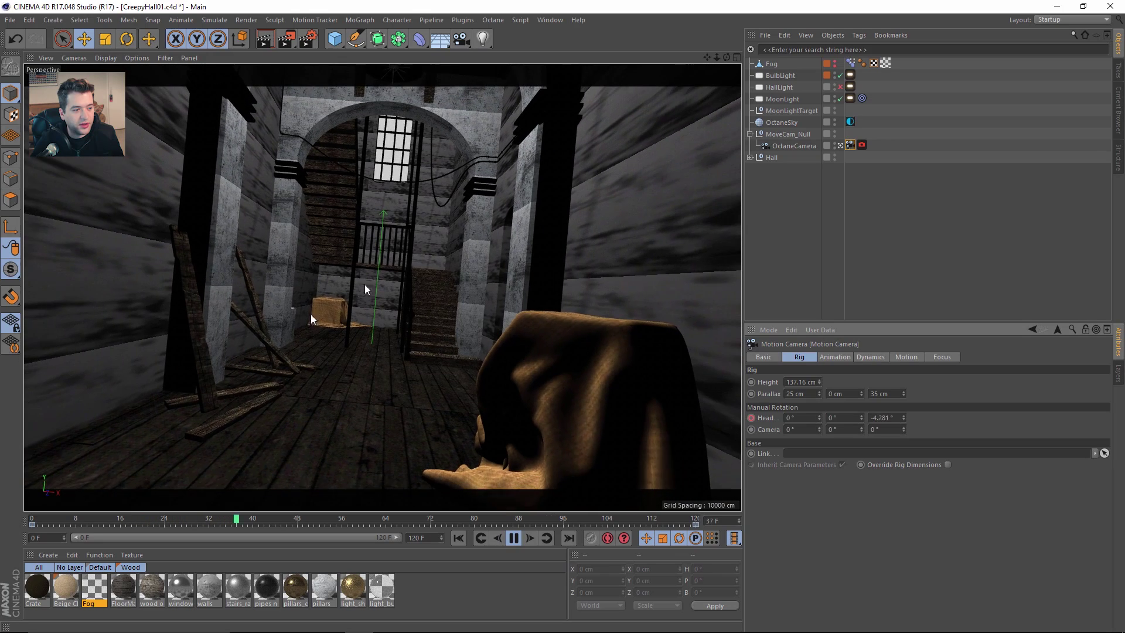
left_click(513, 538)
left_click(458, 538)
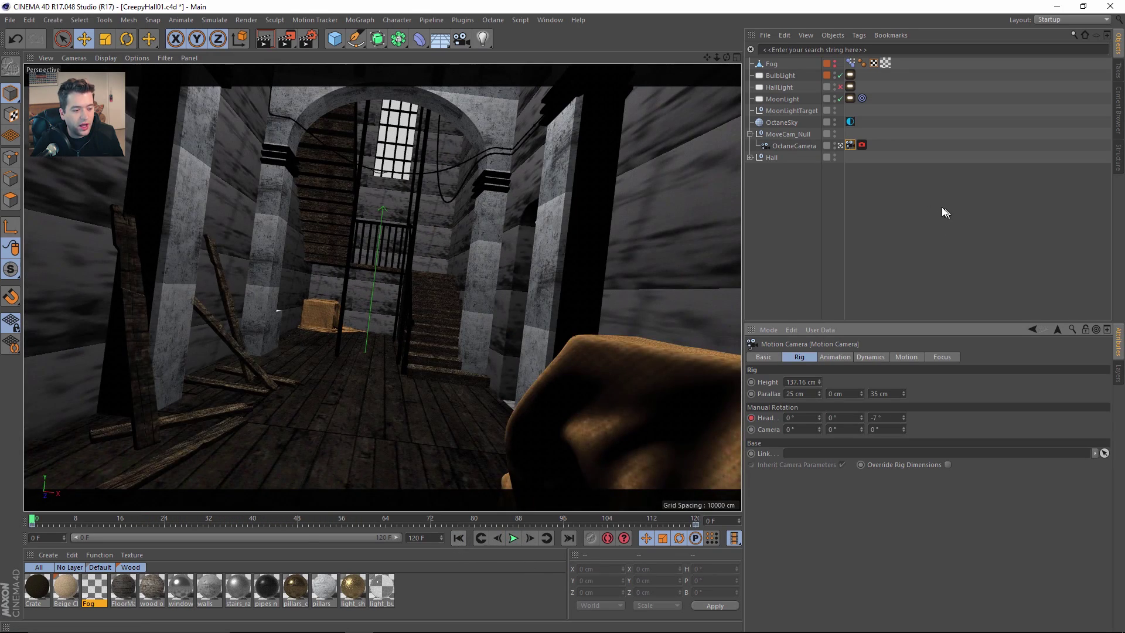
left_click(943, 210)
right_click(800, 144)
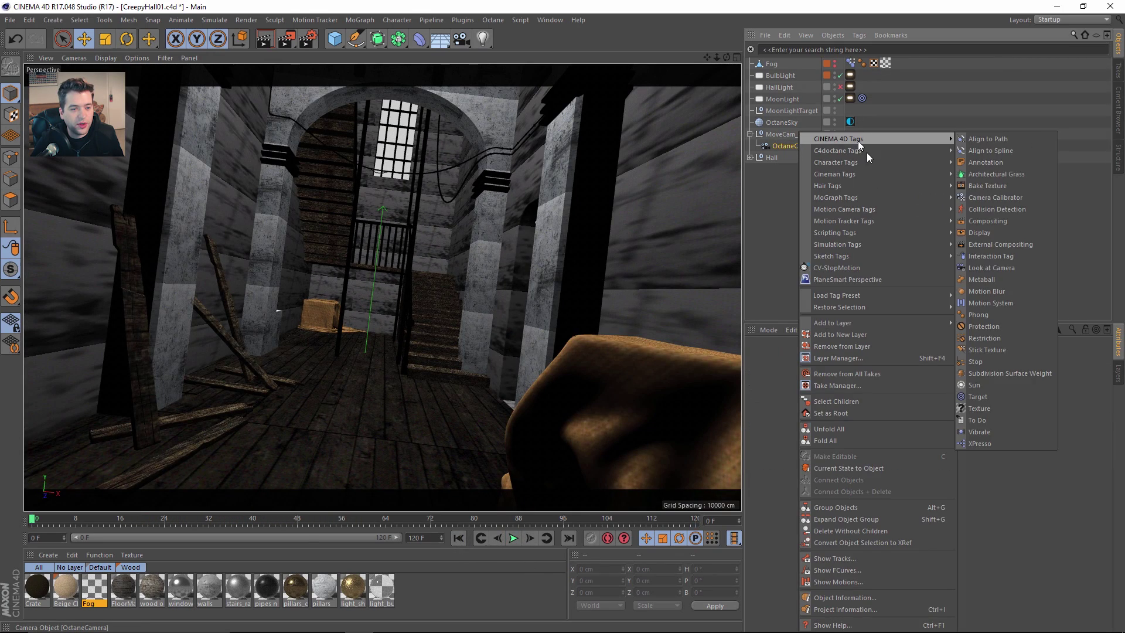
mouse_move(857, 258)
mouse_move(855, 212)
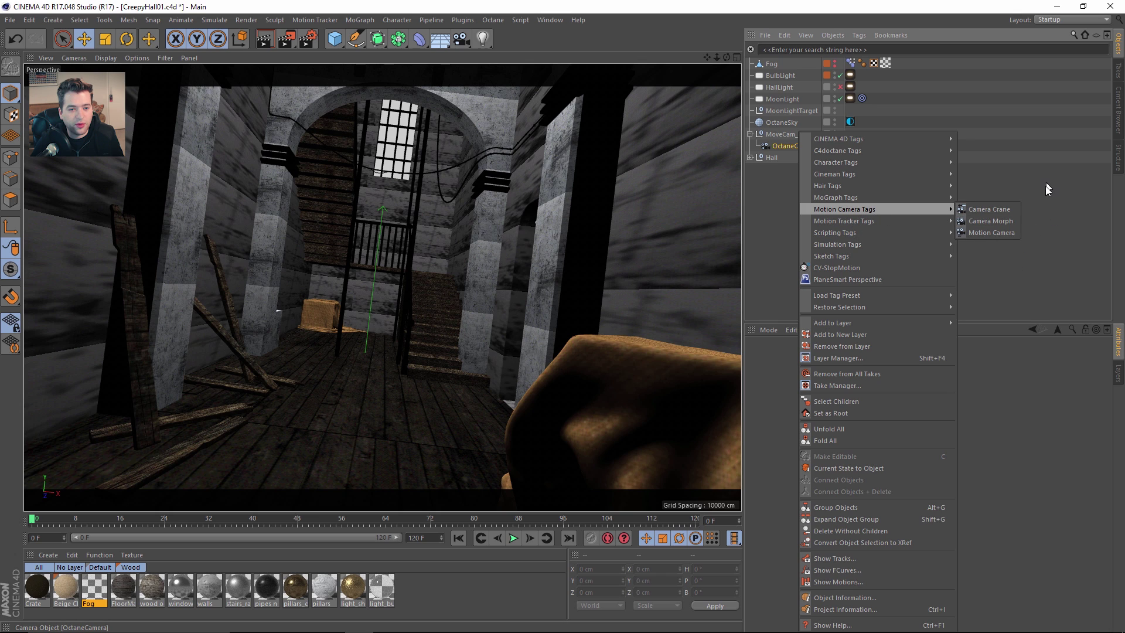
left_click(991, 233)
left_click(460, 41)
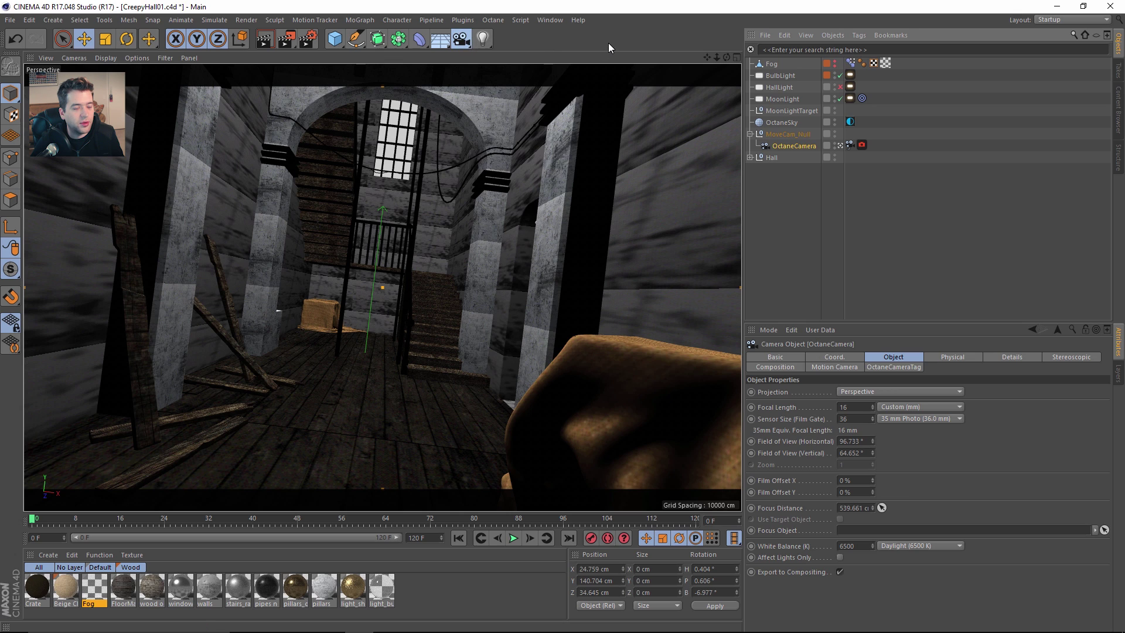
left_click(780, 137)
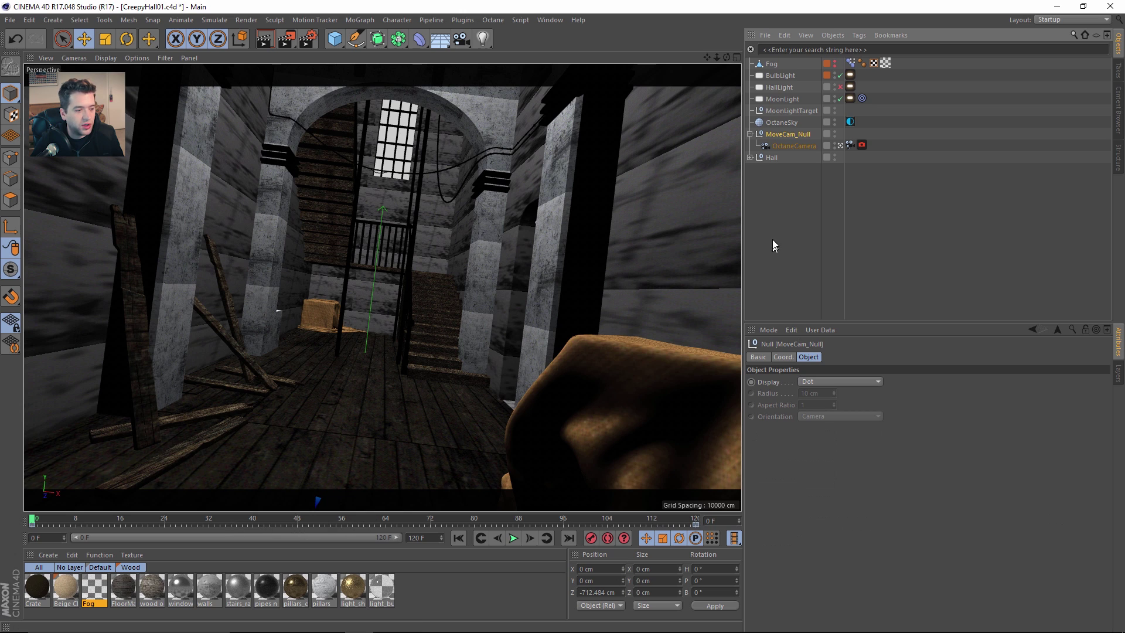
left_click(783, 357)
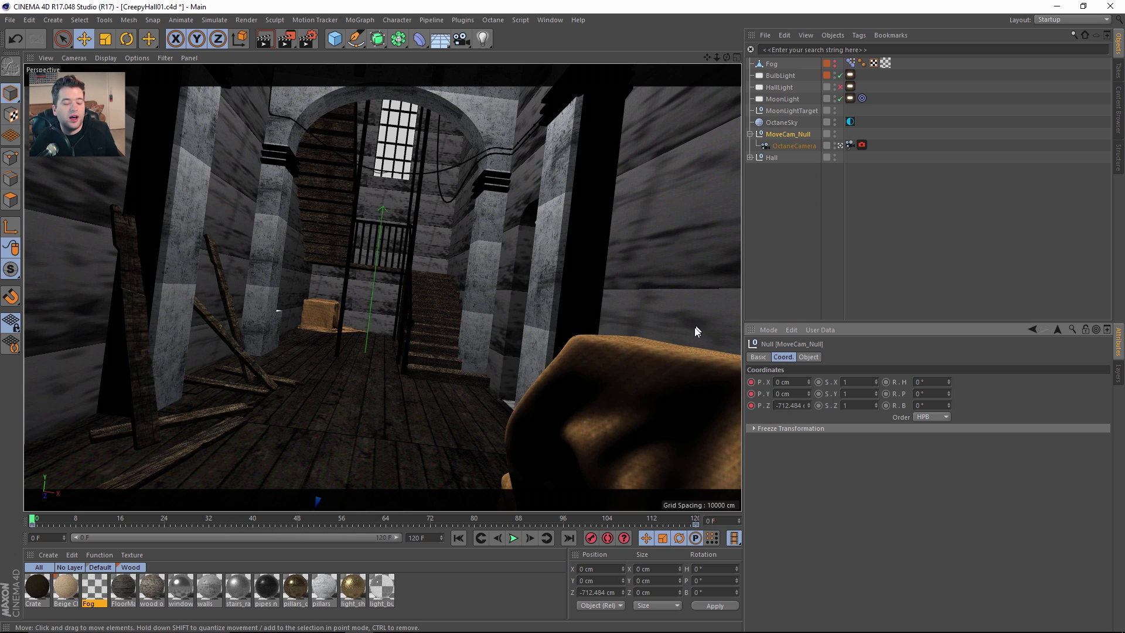
left_click(513, 539)
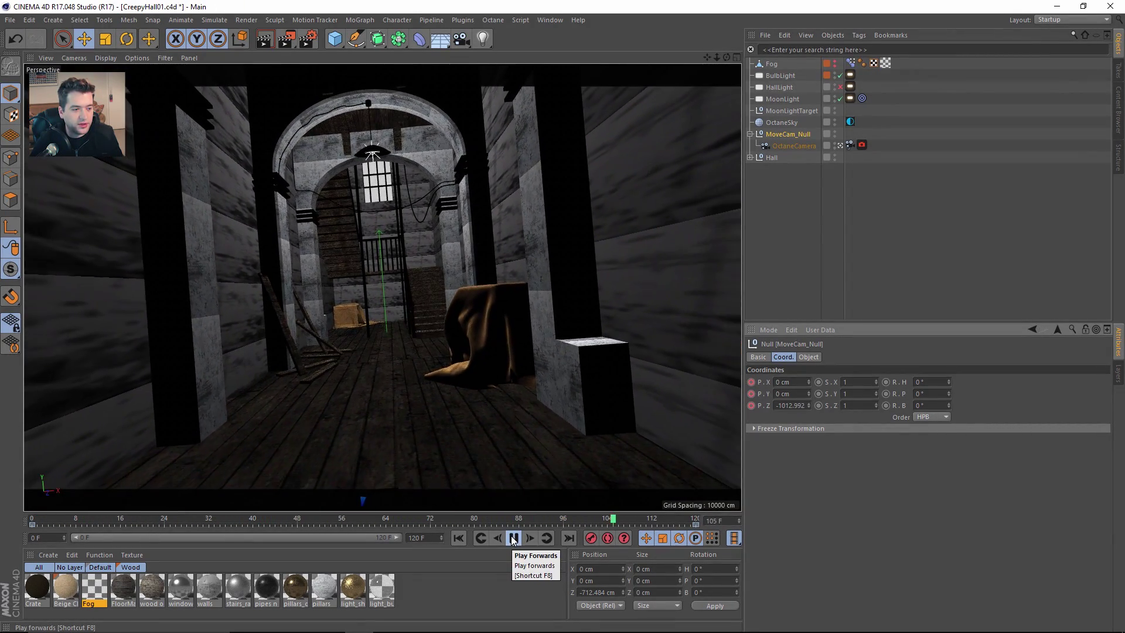
left_click(513, 538)
left_click(462, 539)
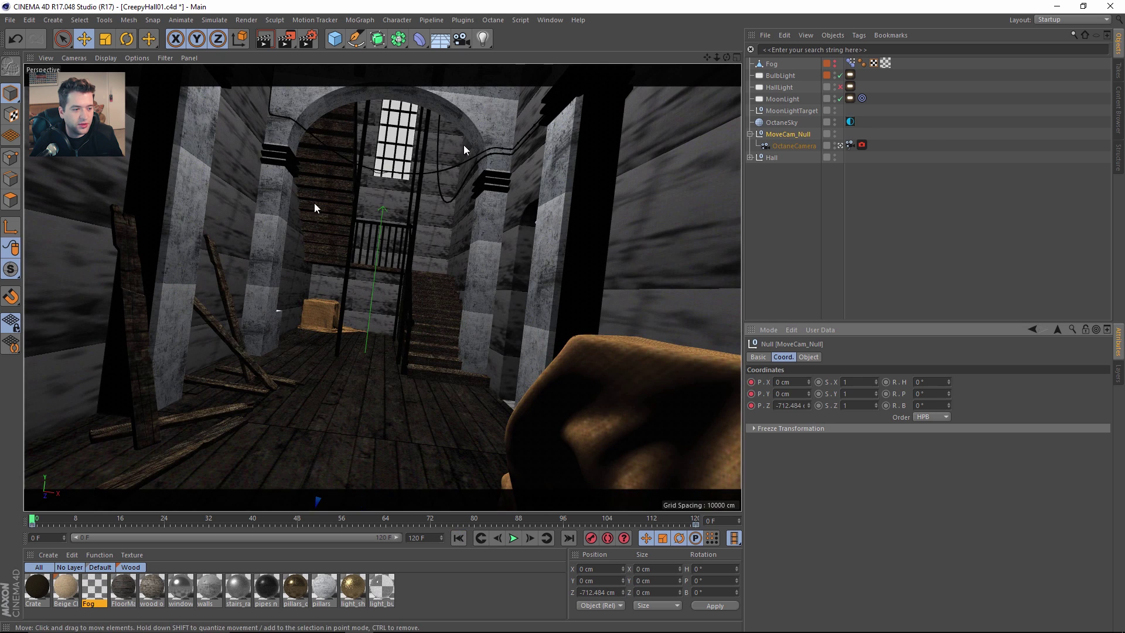
left_click(866, 217)
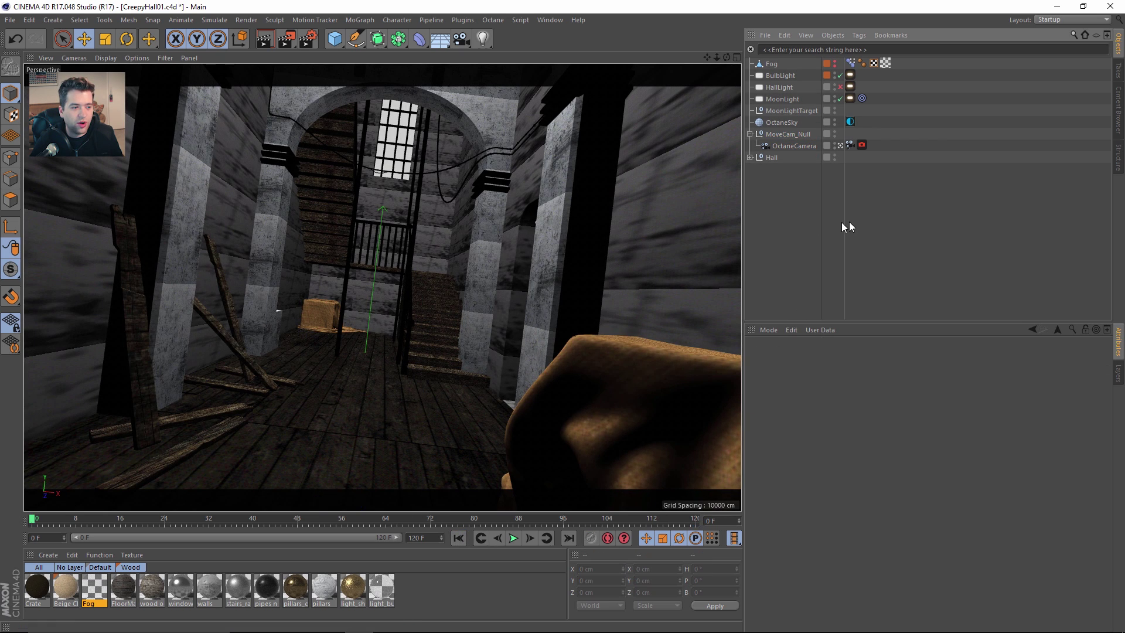
Leave the camera view, enlarge the Right view, and select Fog's Pose Morph tag.
left_click(840, 147)
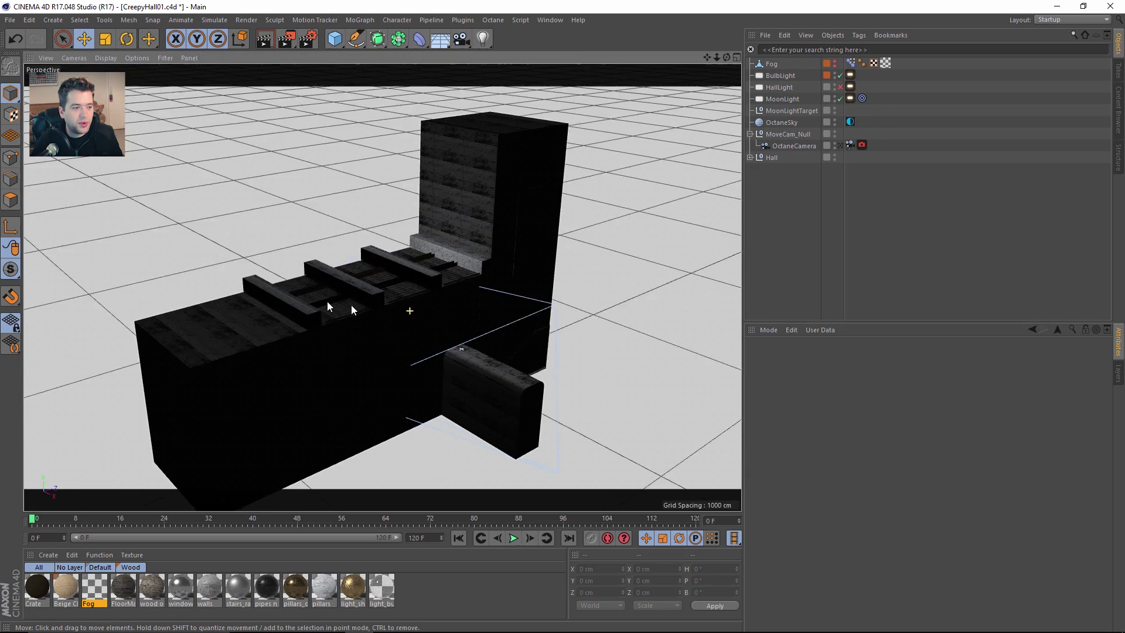
middle_click(389, 335)
middle_click(329, 415)
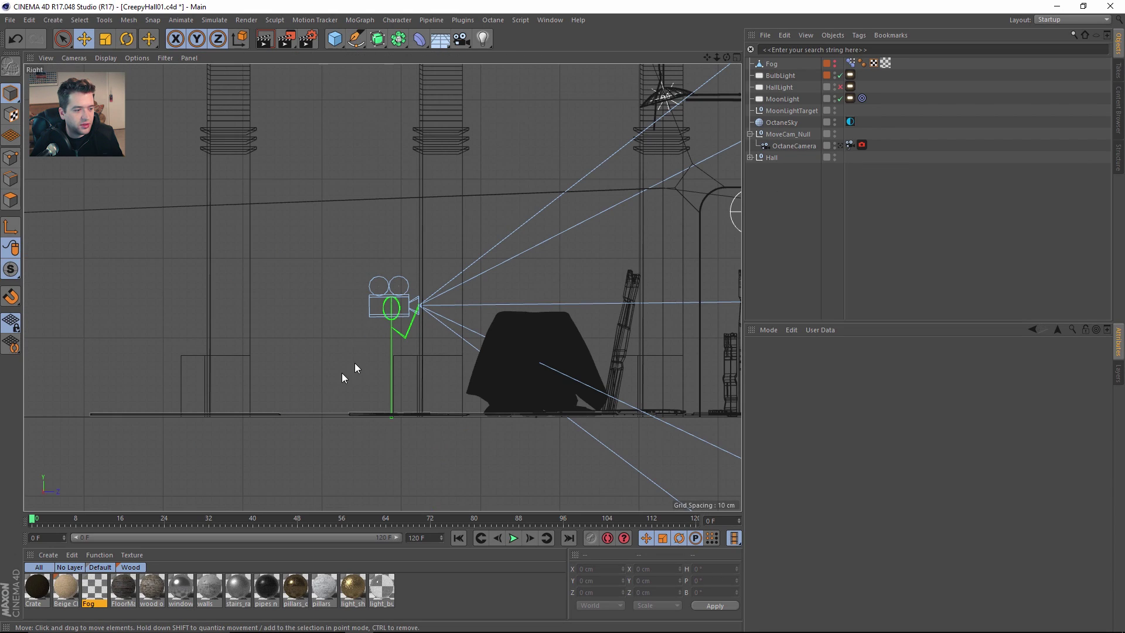
left_click(850, 62)
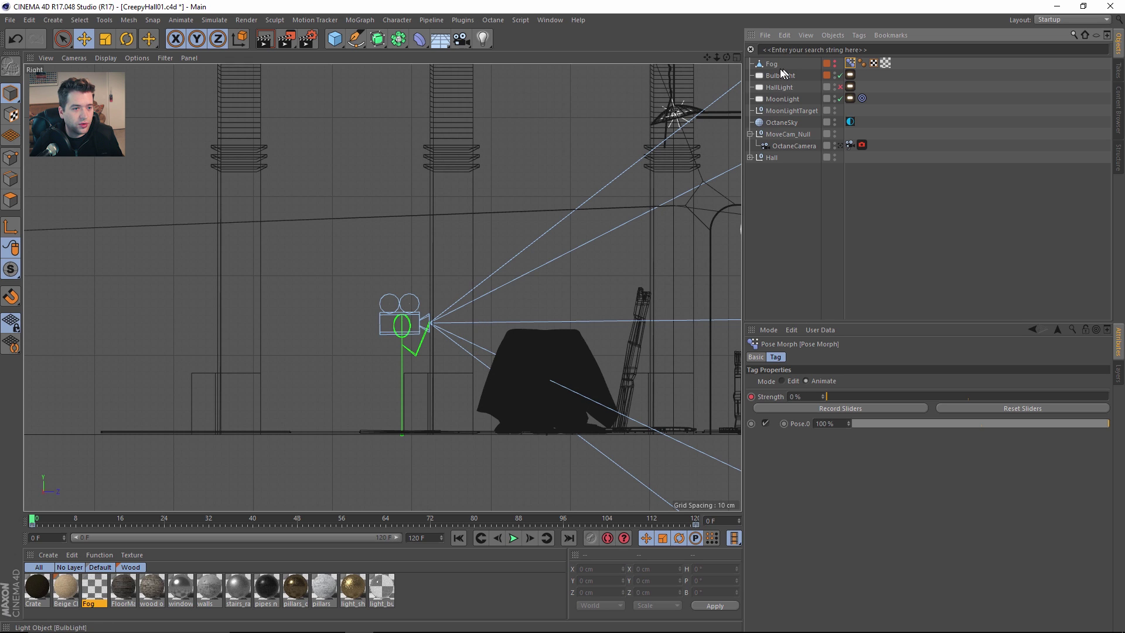
Enlarge the Perspective view, toggle Fog's editor visibility, and orbit around the hall's outside.
left_click(841, 145)
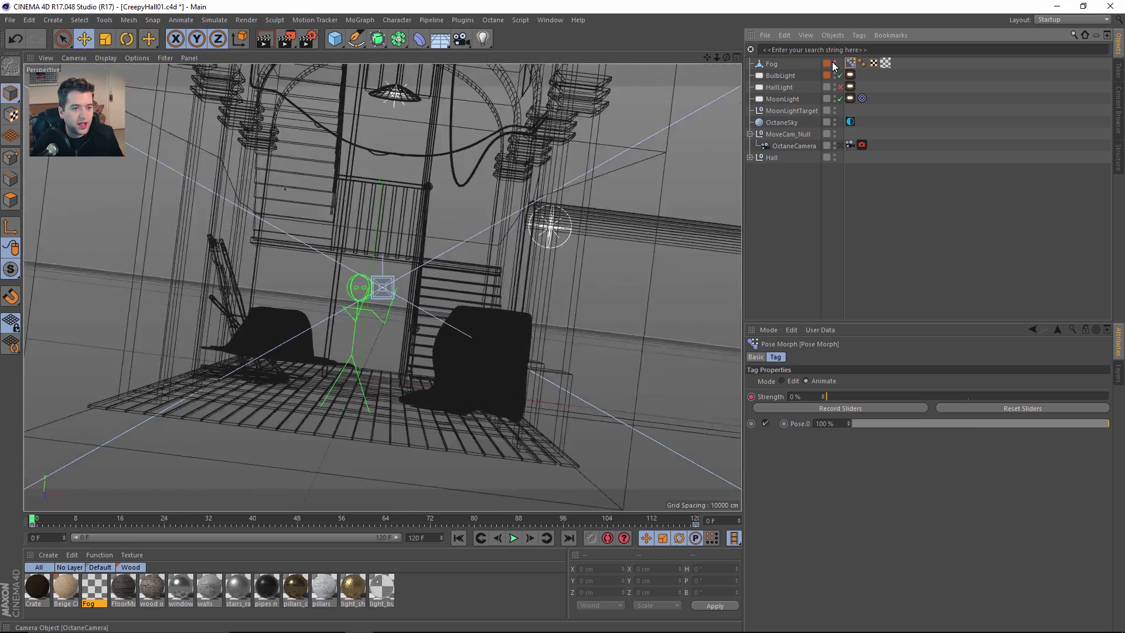
left_click(842, 145)
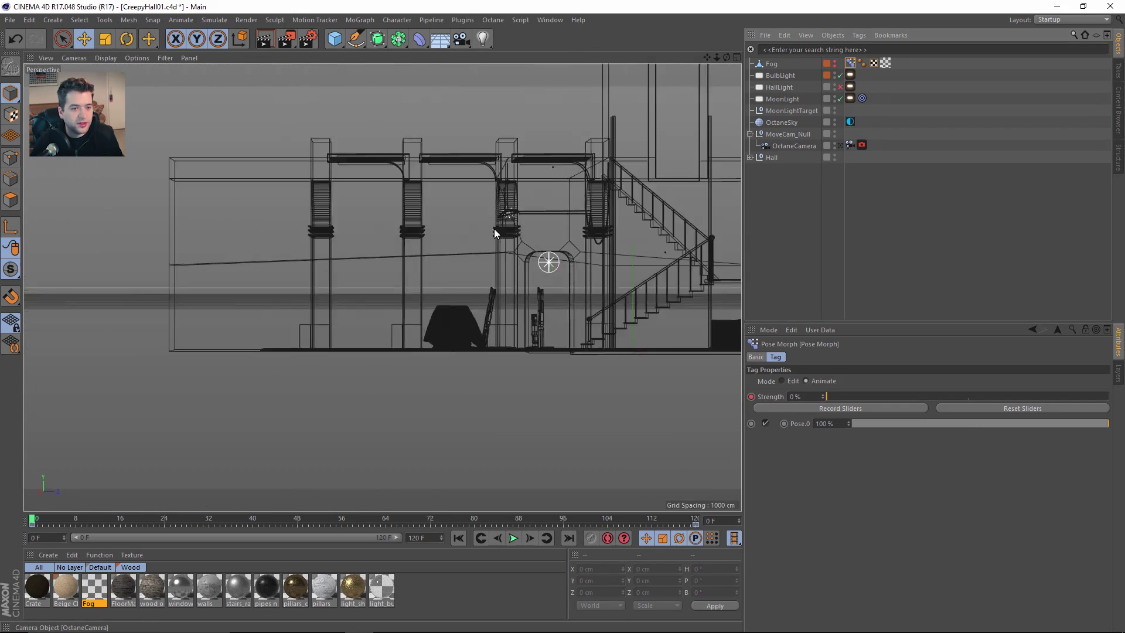
middle_click(494, 228)
middle_click(283, 196)
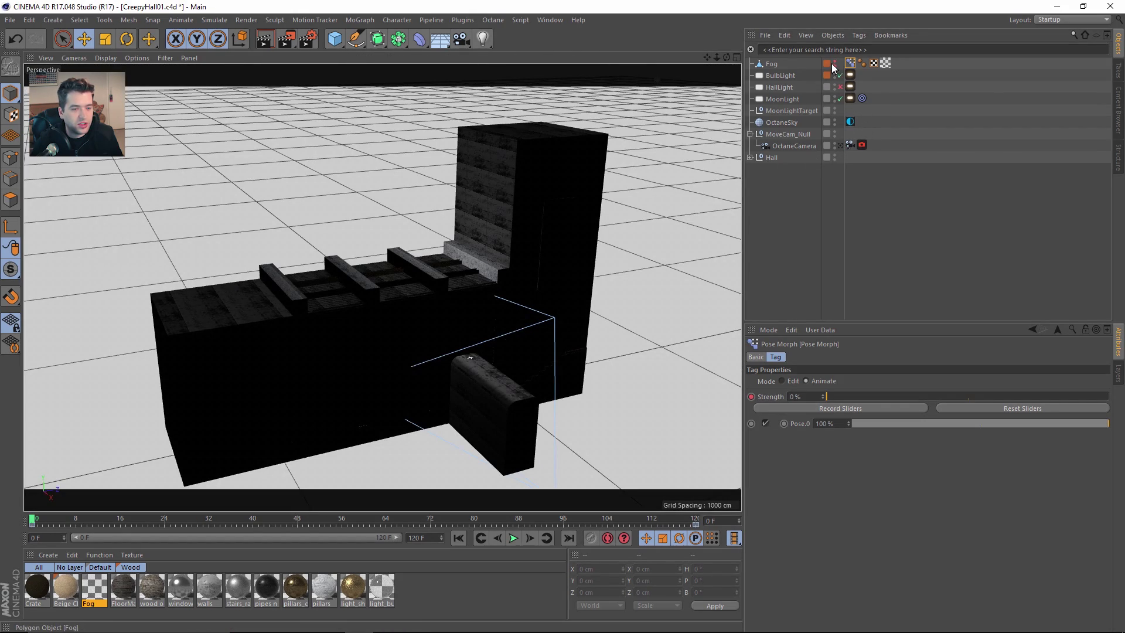
left_click(835, 62)
left_click_drag(557, 192, 503, 242, "alt")
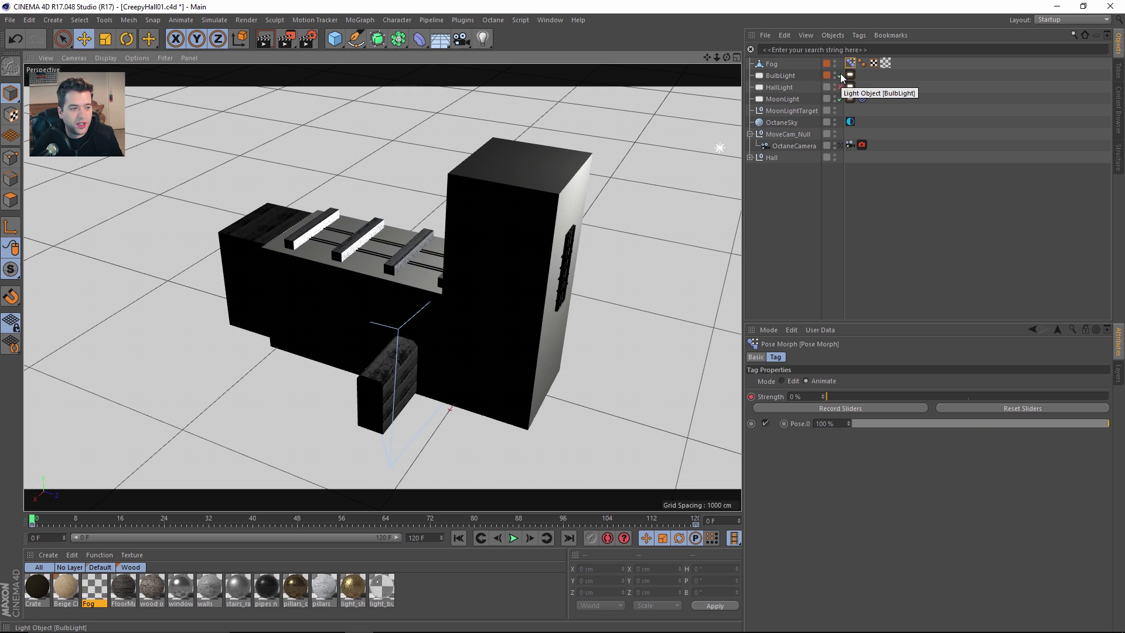
middle_click(515, 360)
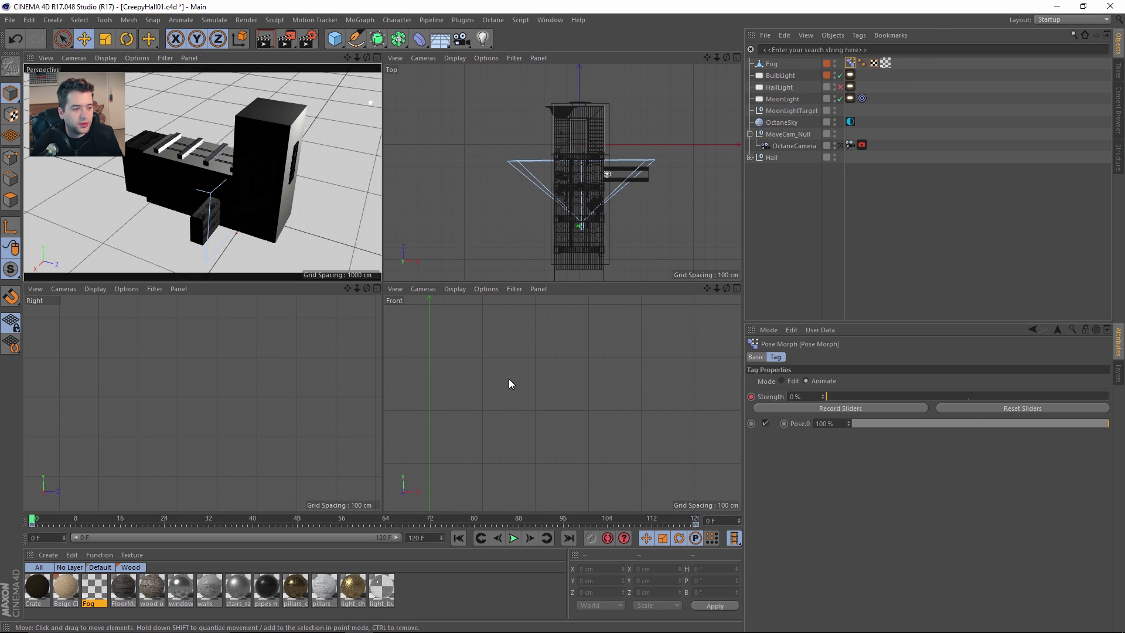
Frame the hall and camera in the Right view, then orbit Perspective closer.
key("F3")
middle_click_drag(204, 332, 490, 200, "alt")
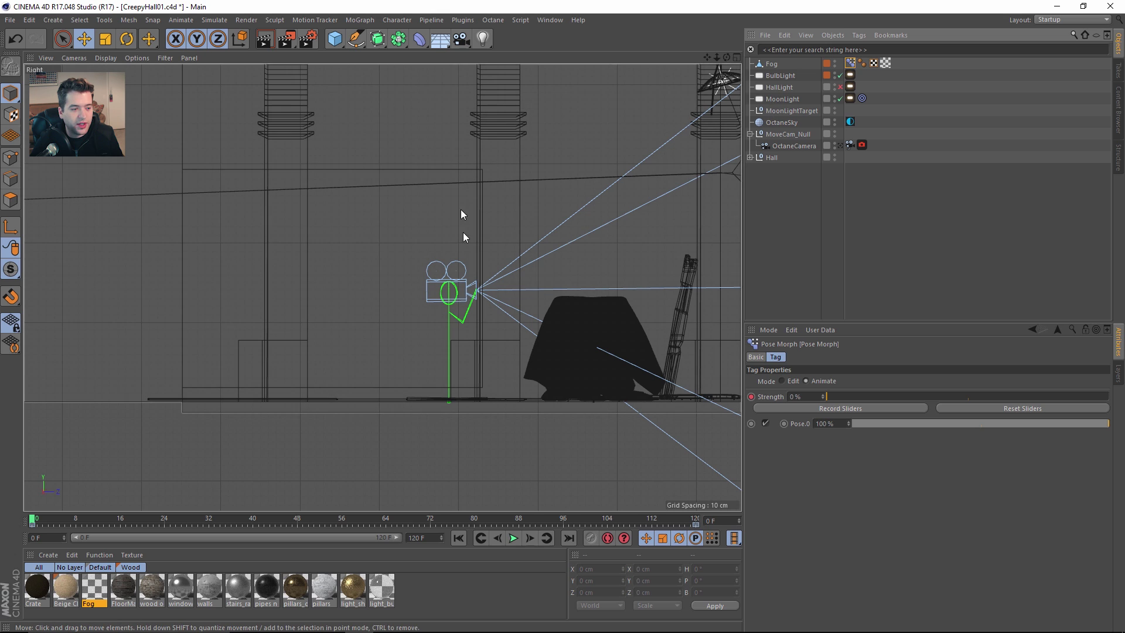
middle_click(508, 232)
middle_click(273, 213)
left_click_drag(274, 213, 408, 287, "alt")
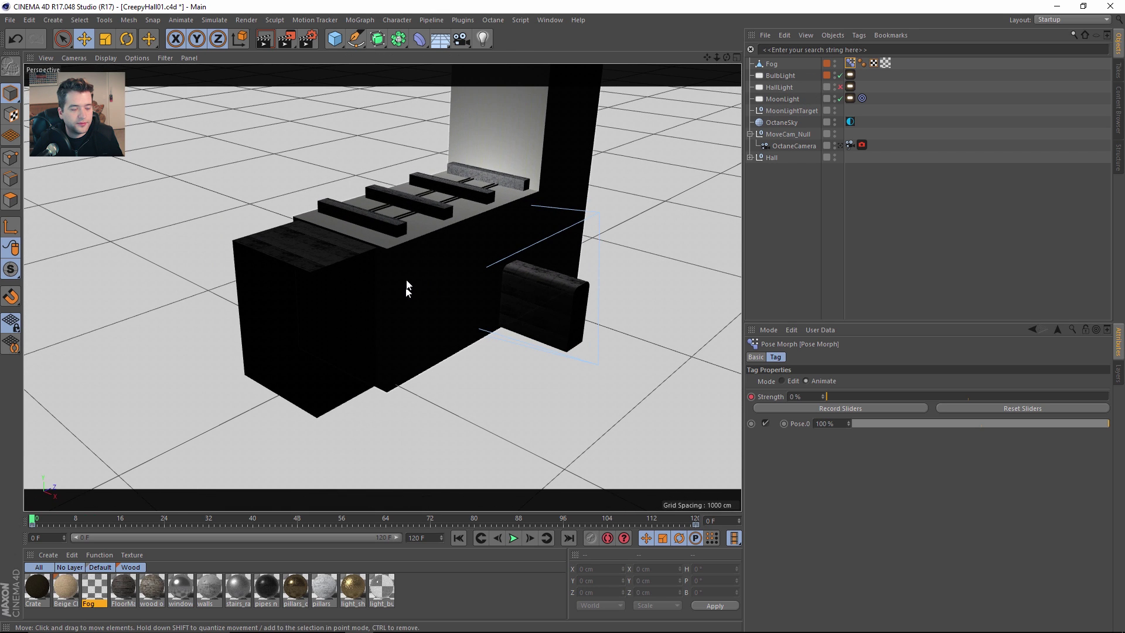
Orbit into the hall interior in wireframe display, then return to shaded.
key("n")
key("g")
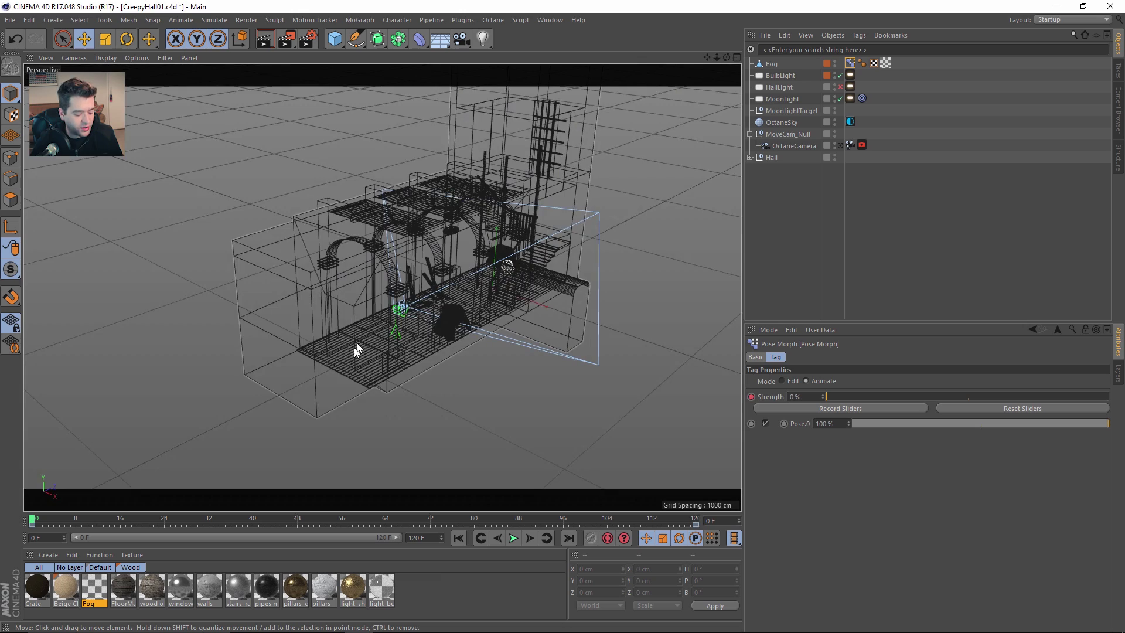
mouse_move(351, 346)
left_mouse_down("alt")
mouse_move(362, 332)
mouse_move(500, 329)
mouse_move(425, 268)
left_mouse_up("alt")
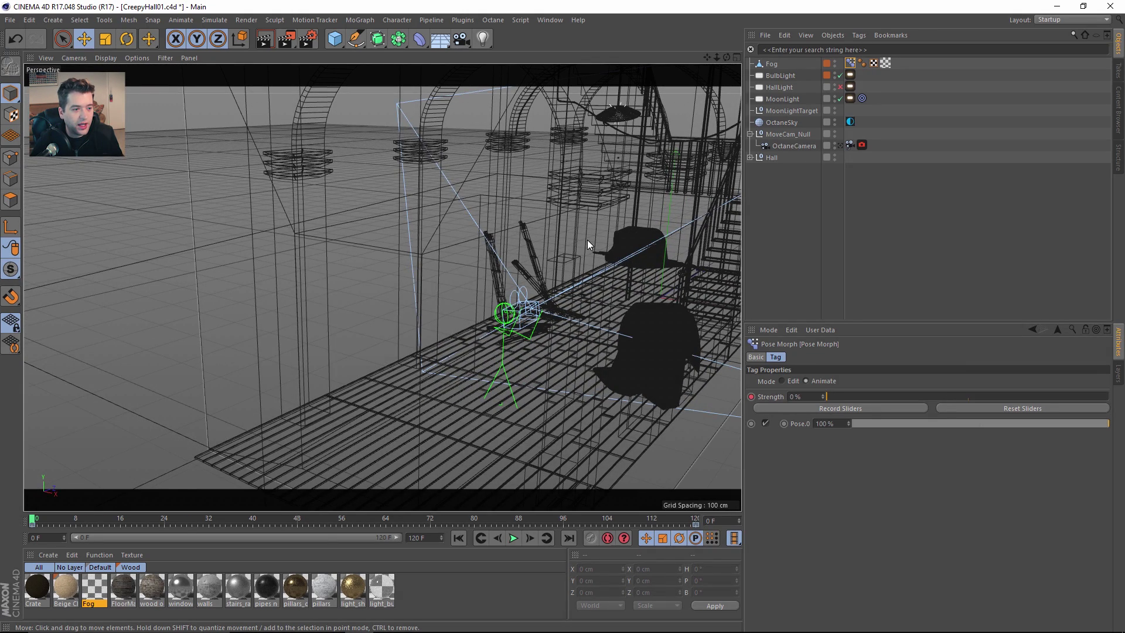
key("n")
key("a")
Show the hall and camera in the enlarged Right view and move to about frame 51.
key("F5")
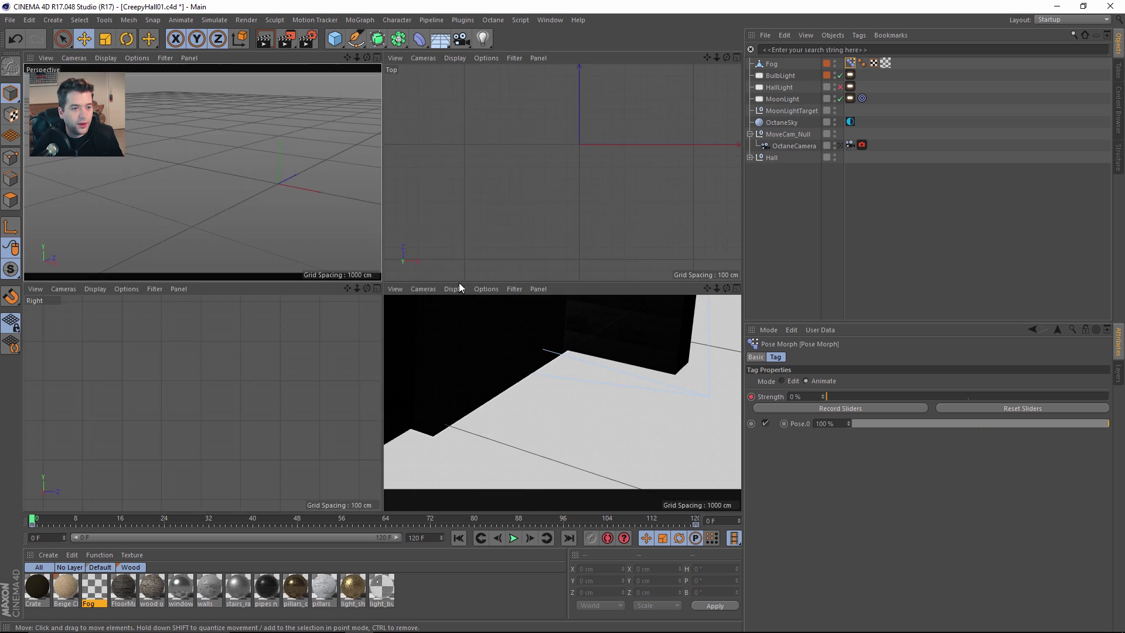
middle_click(233, 418)
key("h")
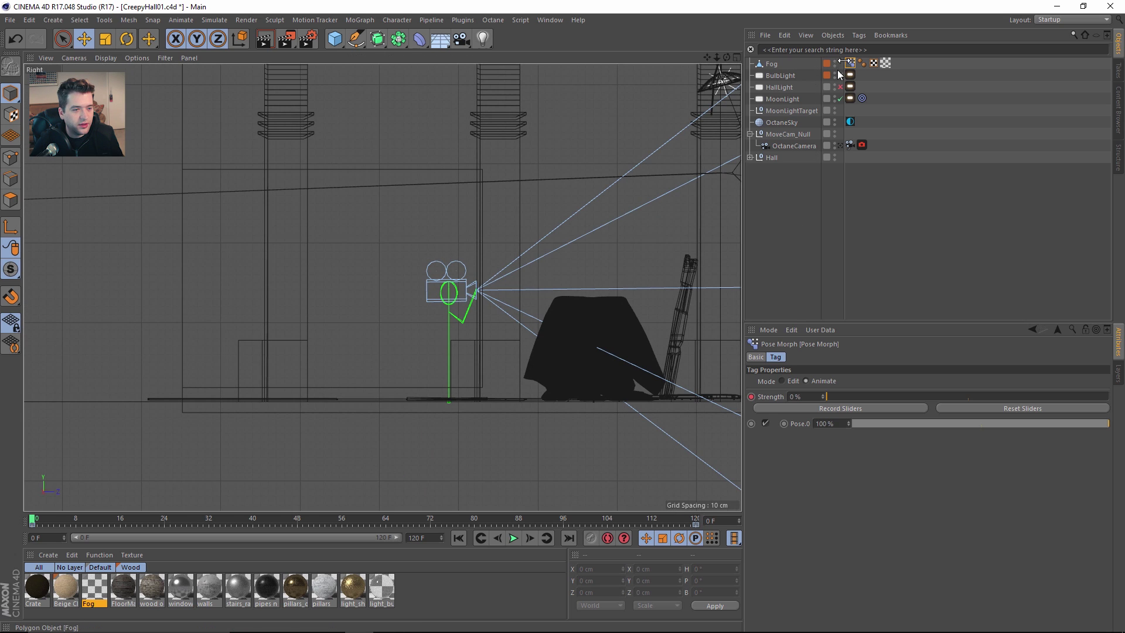
mouse_move(41, 520)
left_mouse_down()
mouse_move(717, 534)
mouse_move(574, 520)
mouse_move(692, 520)
mouse_move(33, 522)
left_mouse_up()
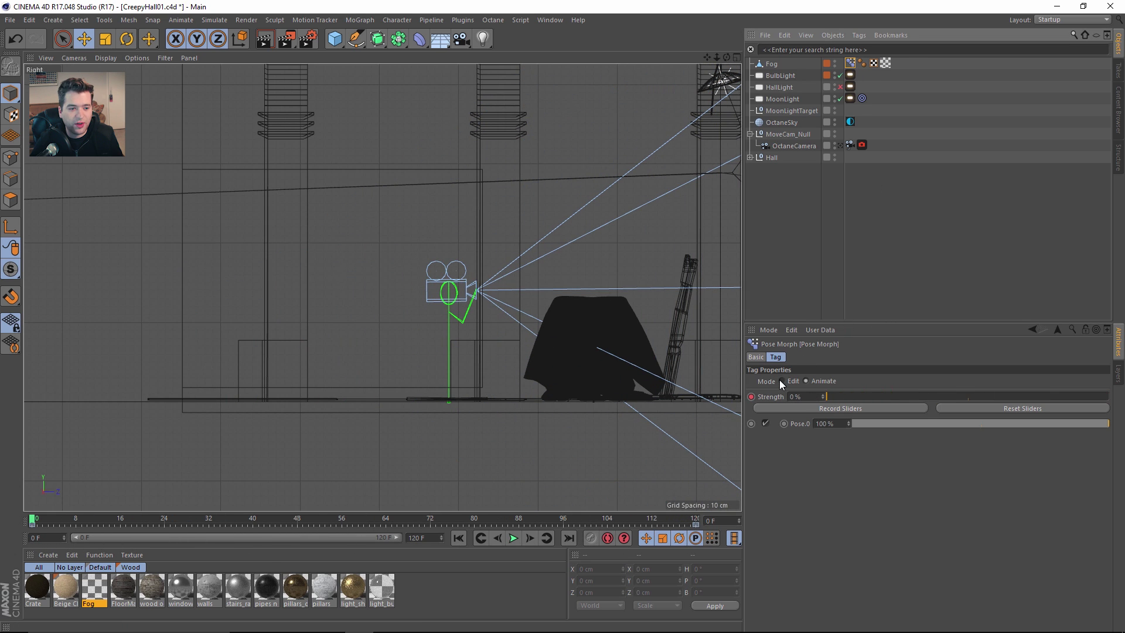
Add a Pose Morph character tag to the Fog object.
right_click(770, 64)
mouse_move(813, 71)
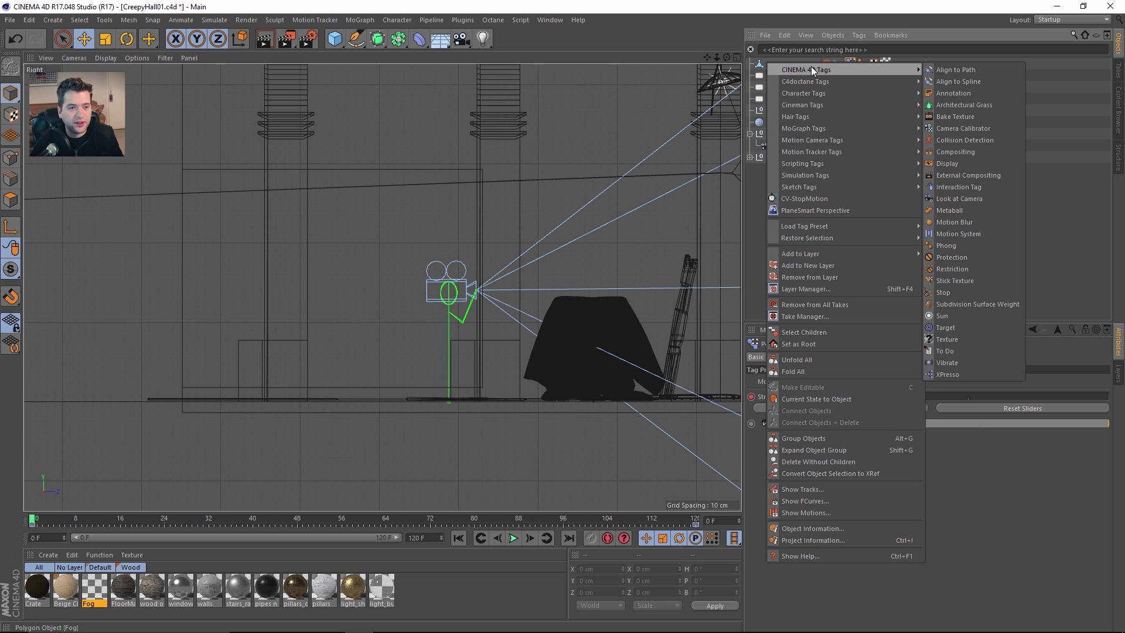
mouse_move(900, 94)
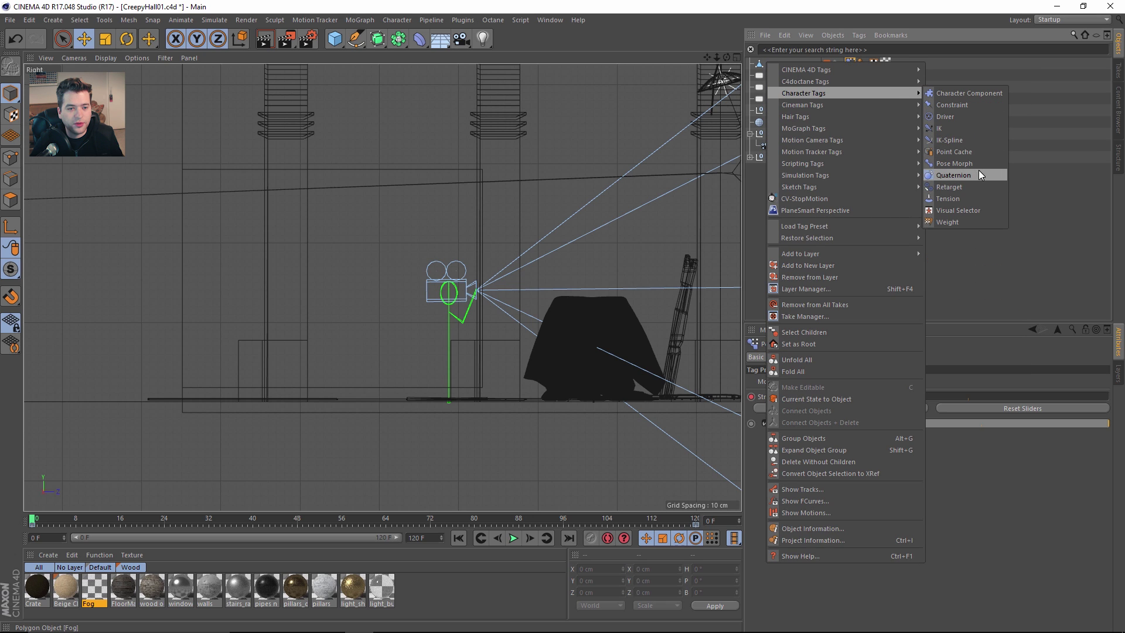
left_click(955, 163)
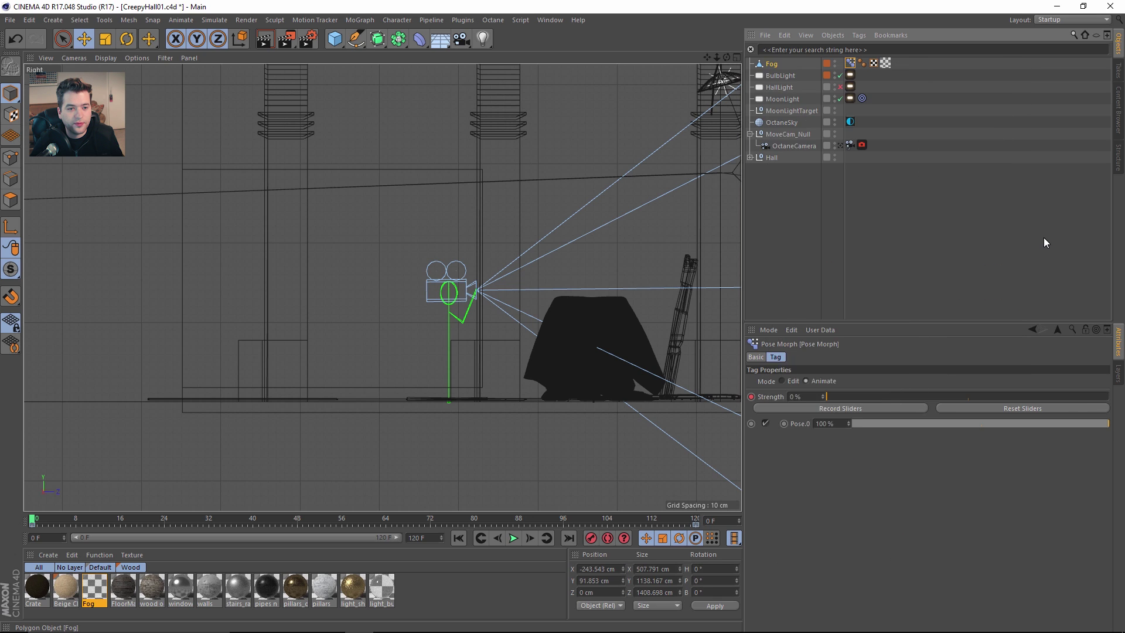
Compare Base Pose and Pose.0 in Edit mode, then scrub the Animate-mode strength to 99.674%.
left_click(850, 63)
left_click(786, 382)
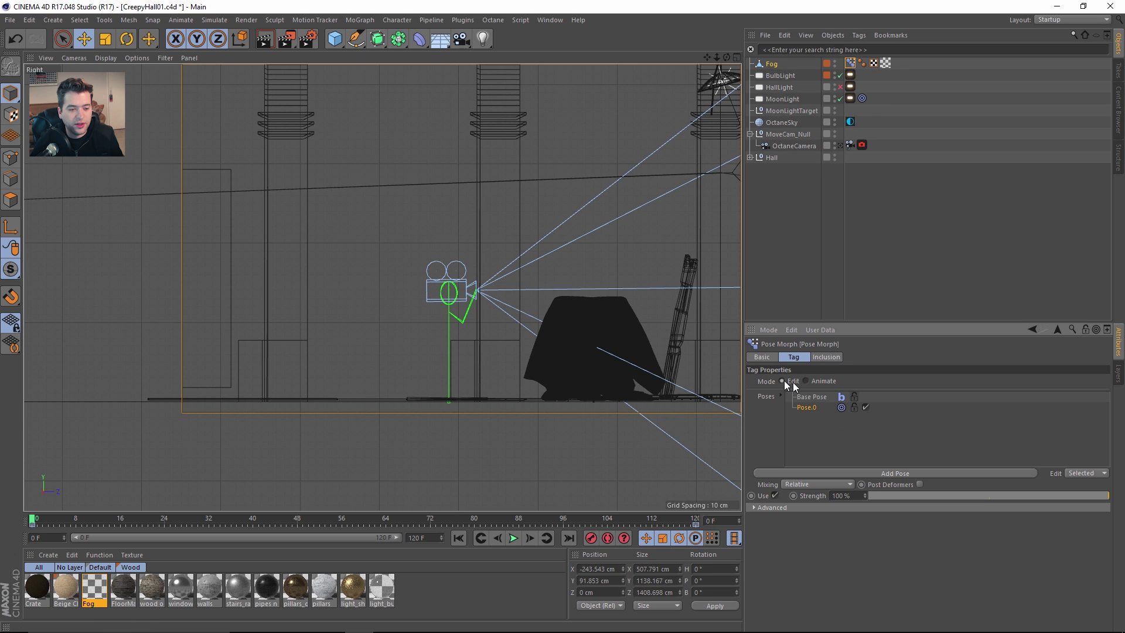
left_click(815, 398)
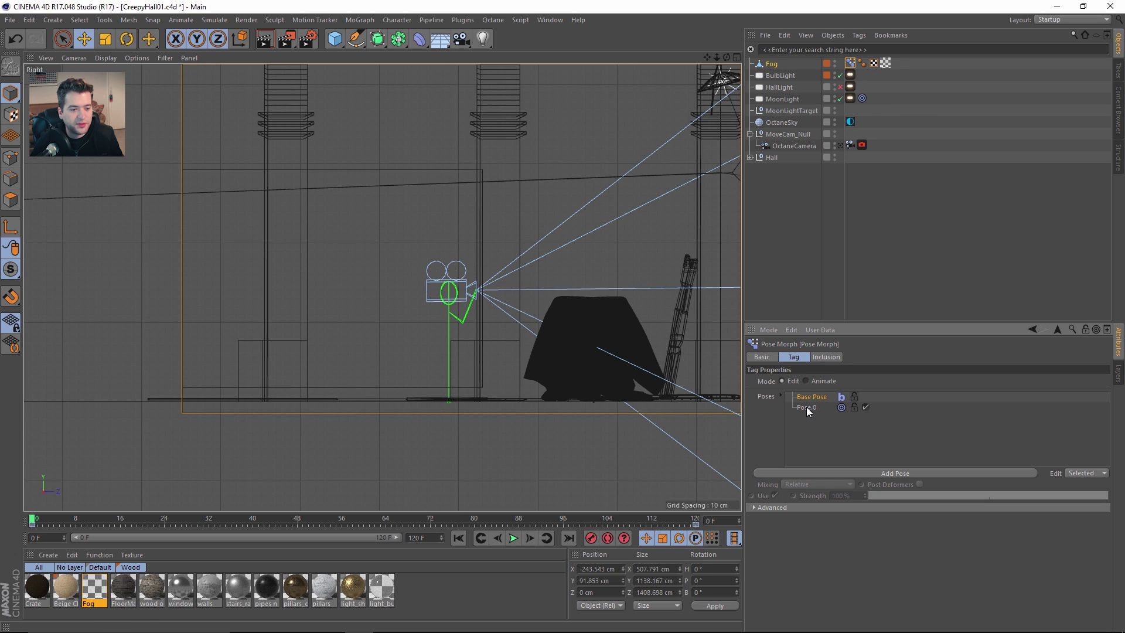
left_click(806, 408)
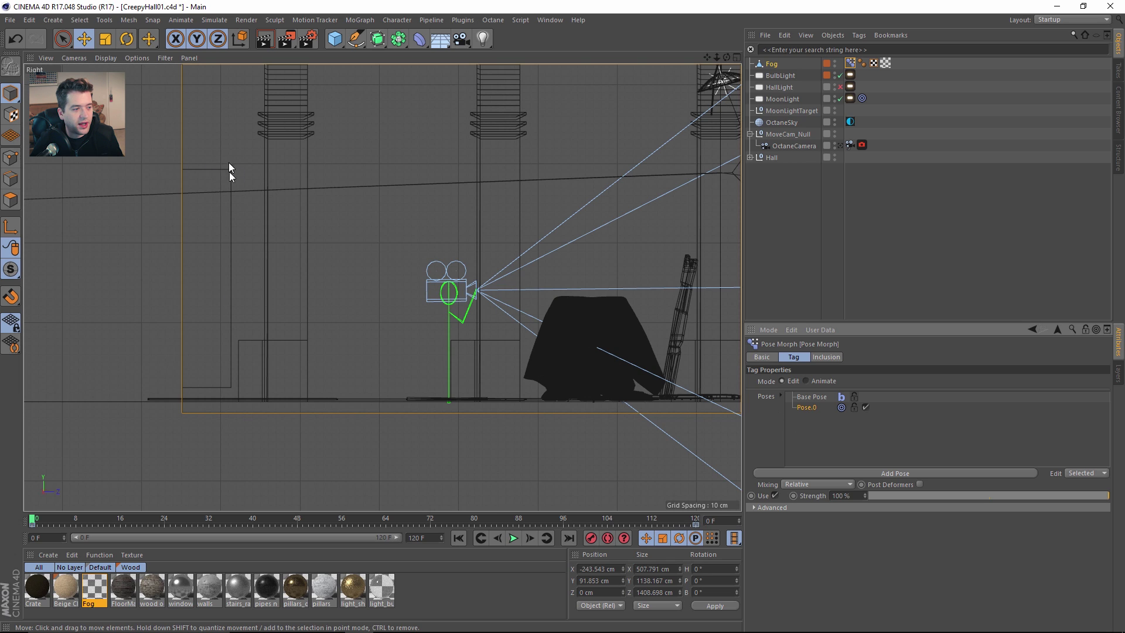
left_click(806, 381)
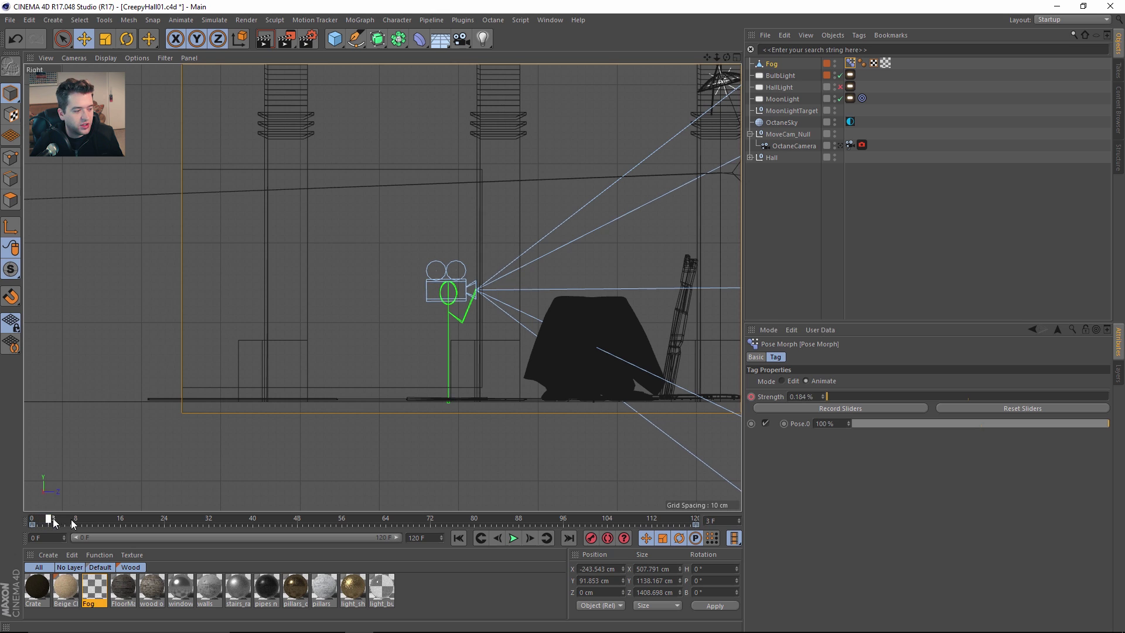
left_click_drag(35, 521, 674, 509)
Enlarge the Perspective view and orbit around the hall to see the tower's side.
middle_click(504, 356)
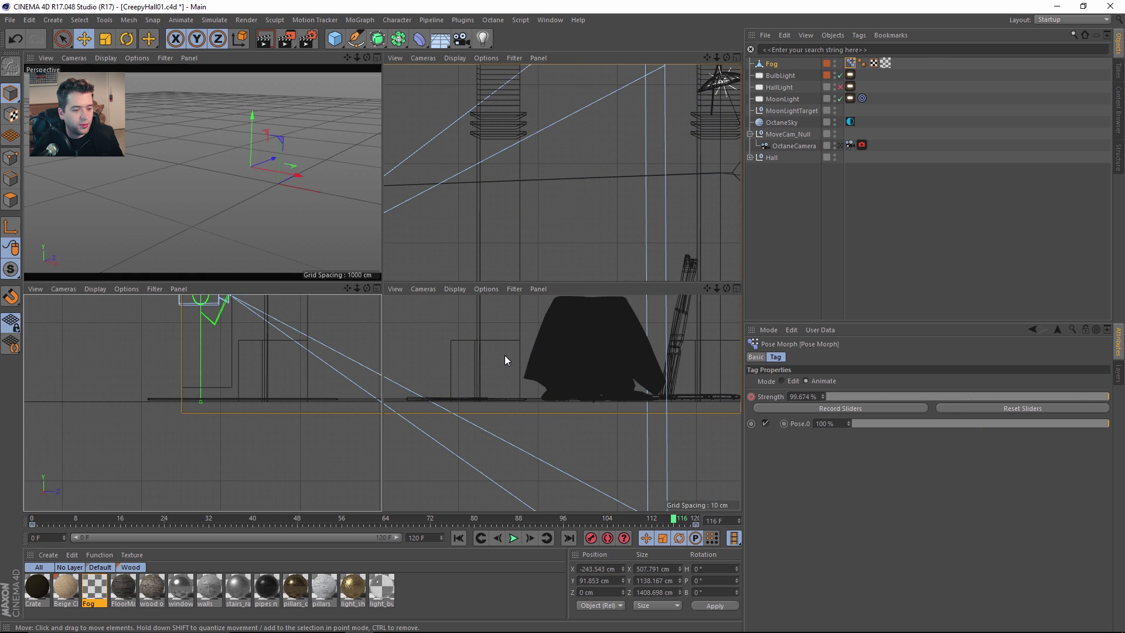
middle_click(229, 217)
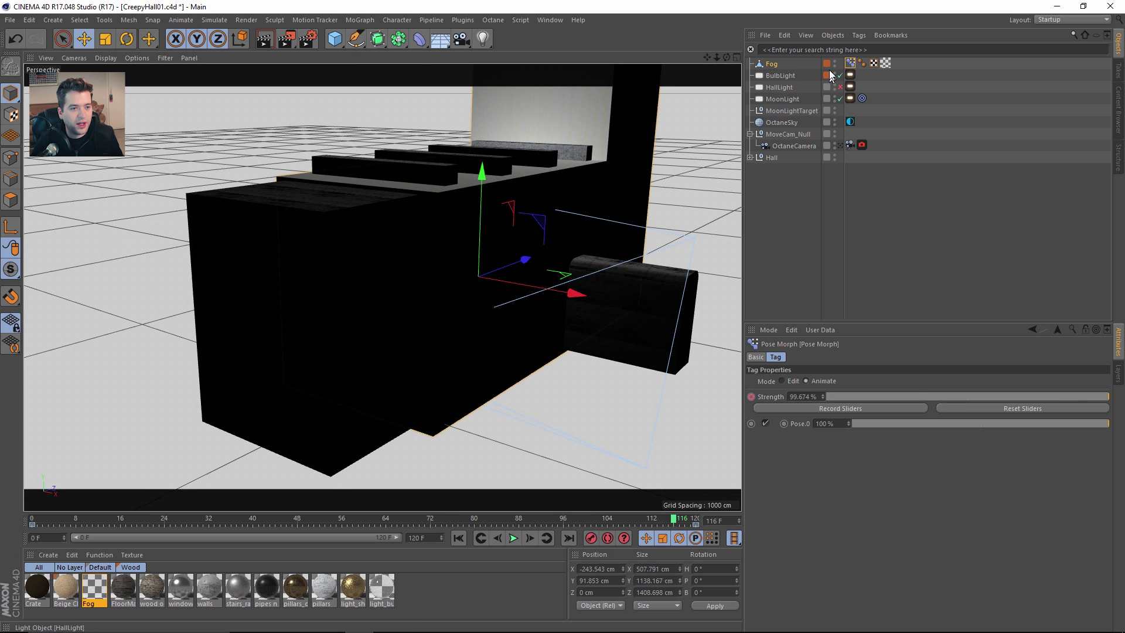
left_click(929, 155)
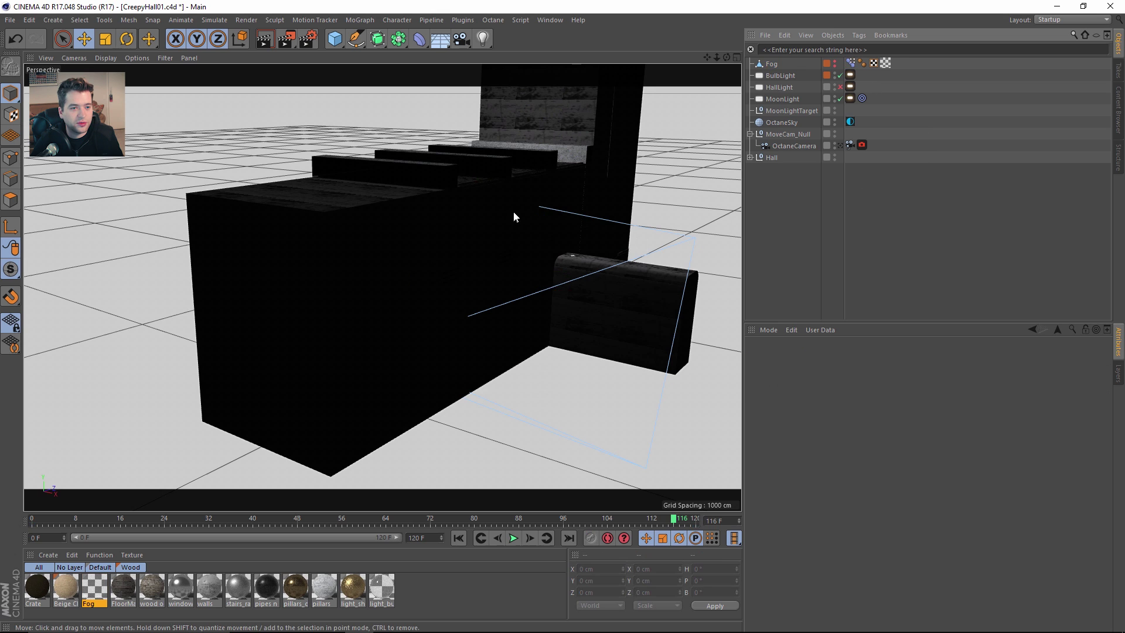
left_click_drag(515, 213, 590, 155, "alt")
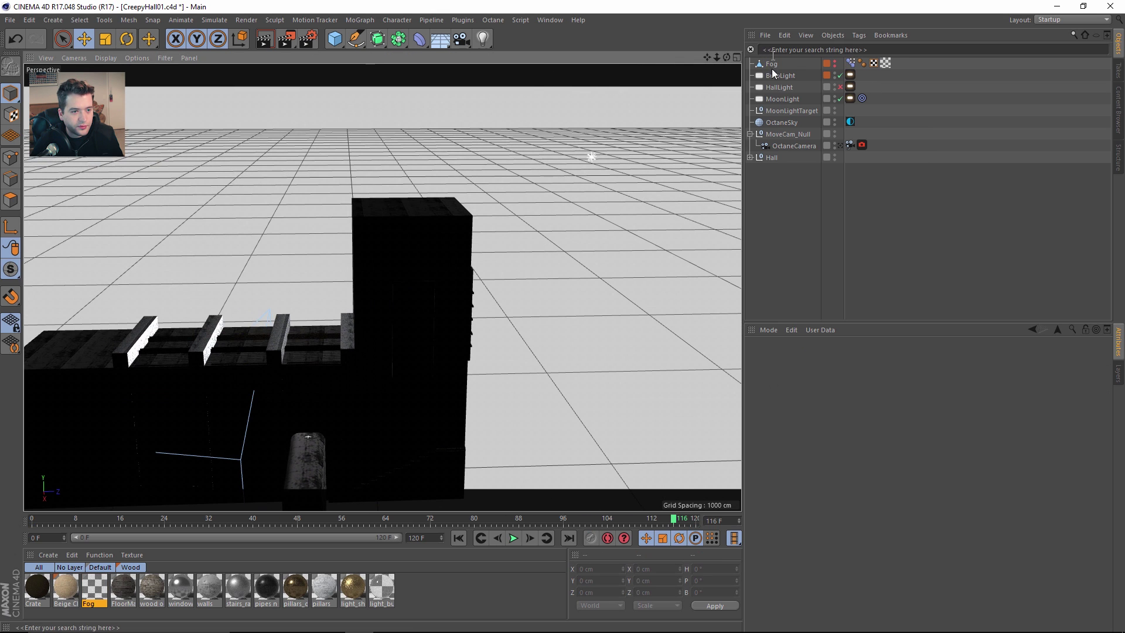
left_click(780, 99)
left_click_drag(448, 230, 505, 330, "alt")
Select BulbLight, frame it, and bring the view back inside the textured hallway.
left_click(789, 77)
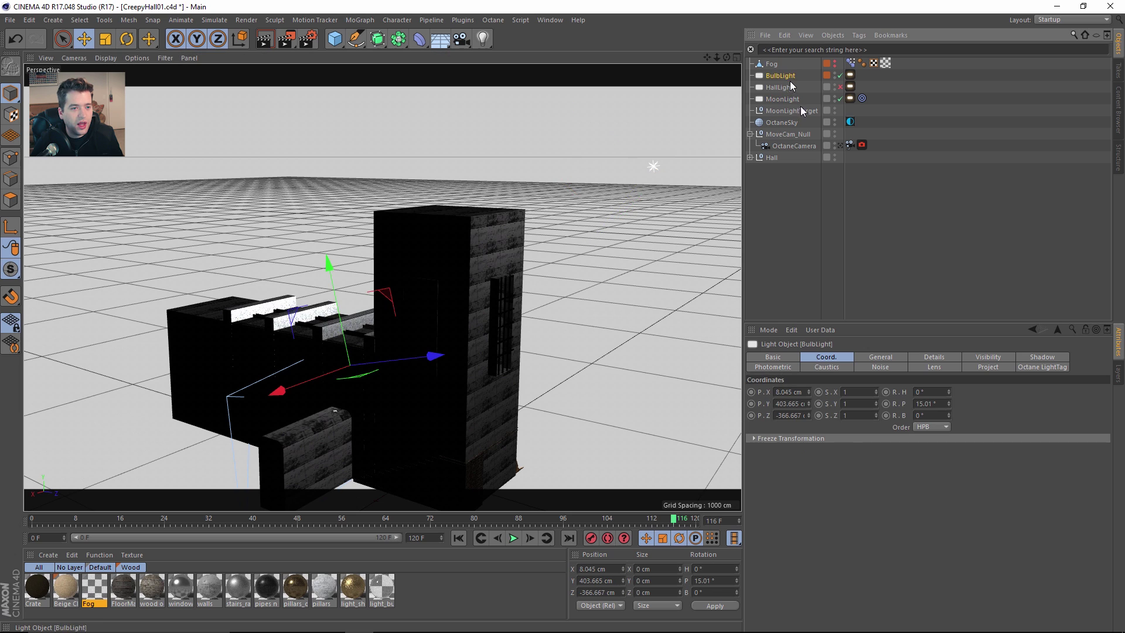
key("o")
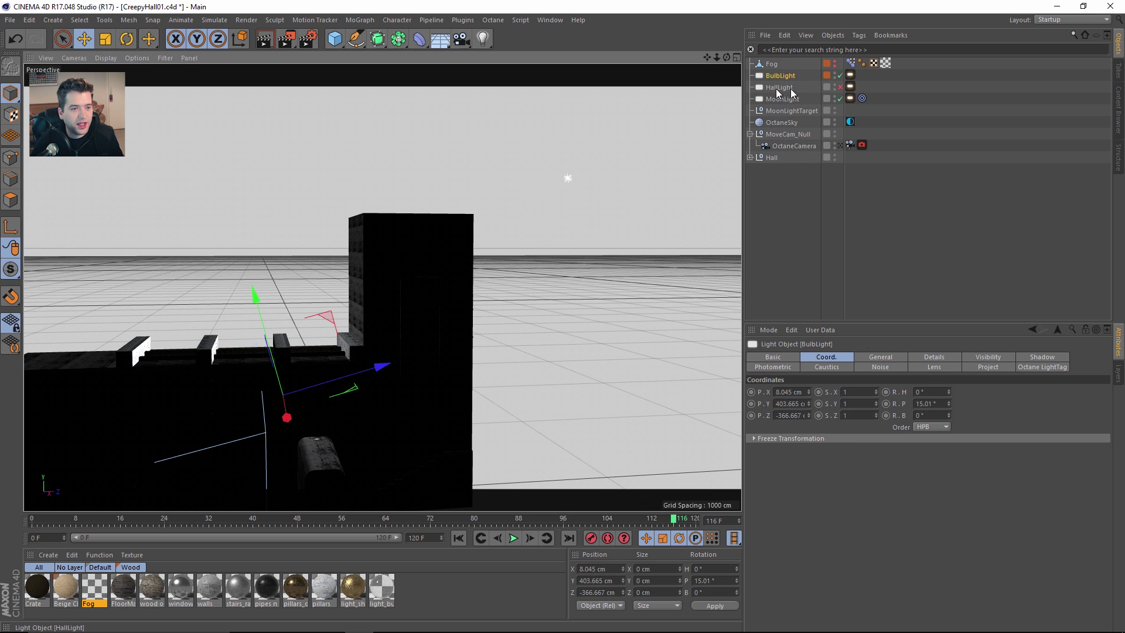
key("ctrl+shift+z")
key("ctrl+shift+z")
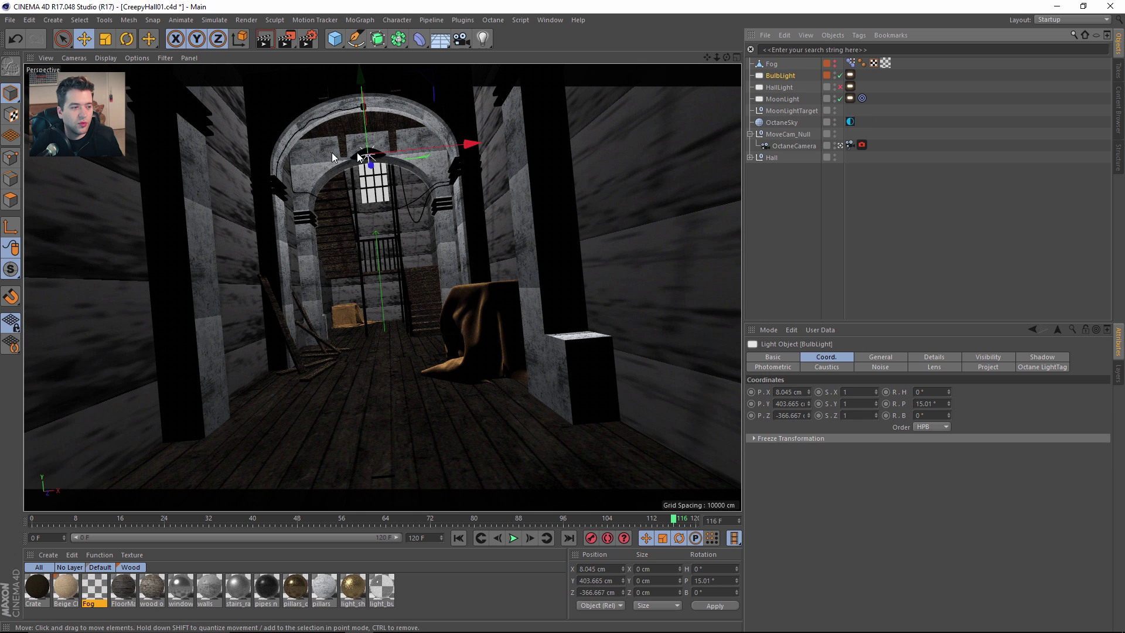
Open Octane's Live Viewer window and drag it to the left over the viewport.
left_click(924, 171)
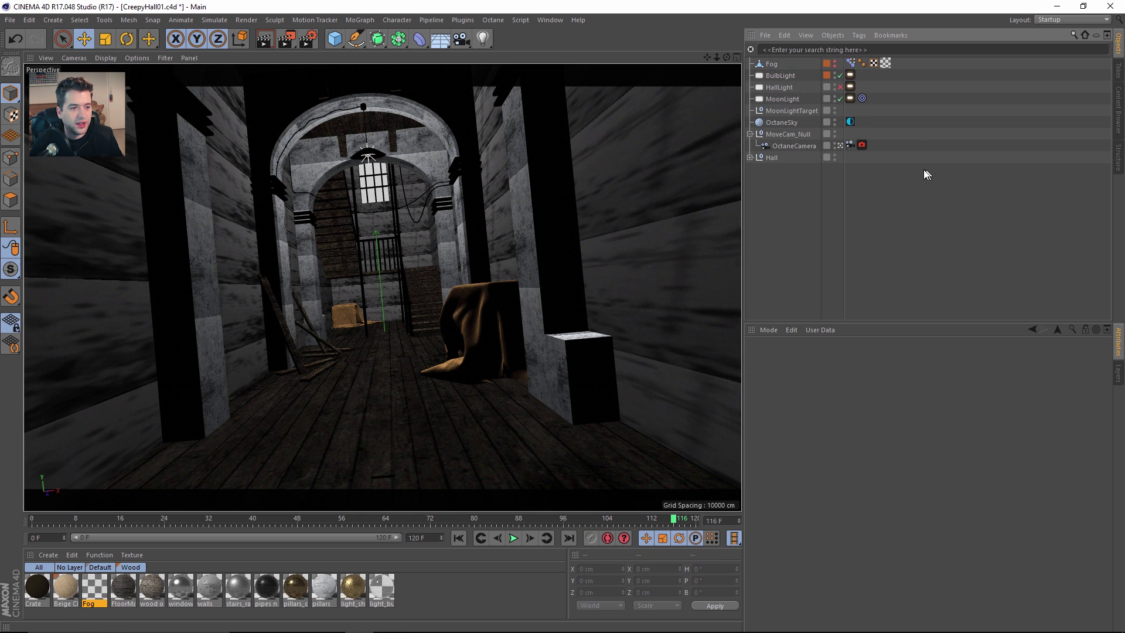
left_click(493, 20)
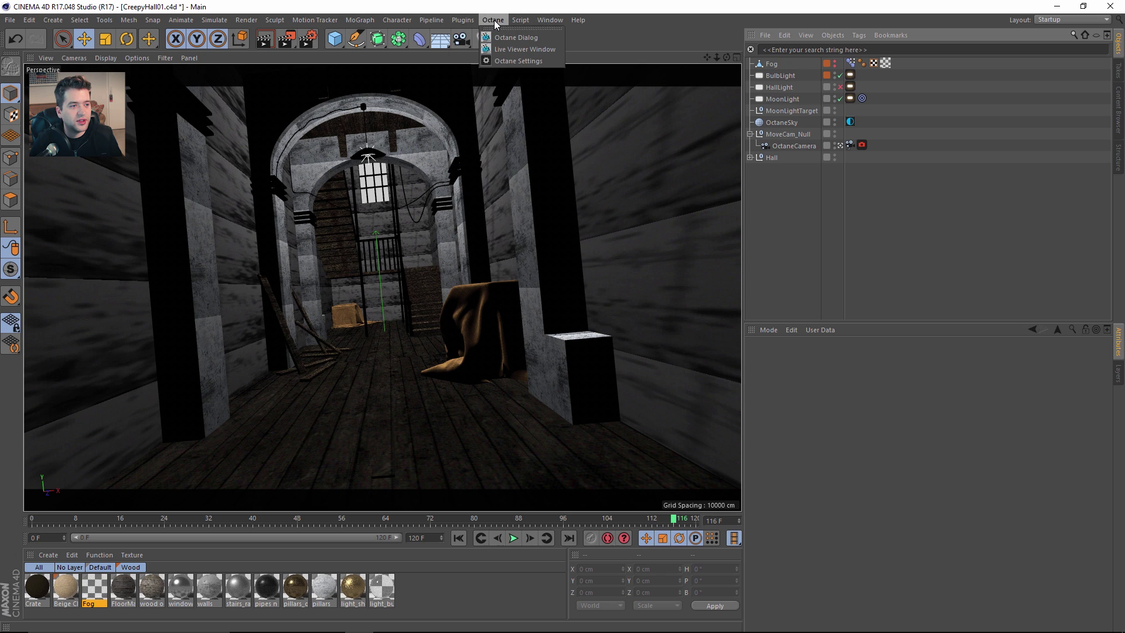
left_click(504, 49)
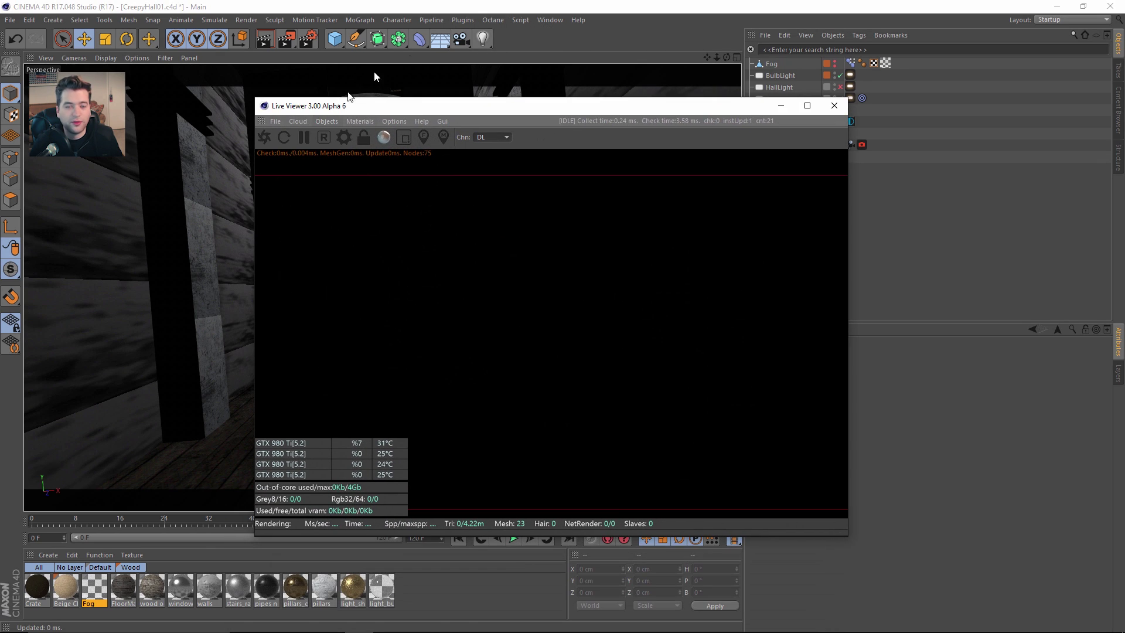
left_click_drag(425, 113, 454, 115)
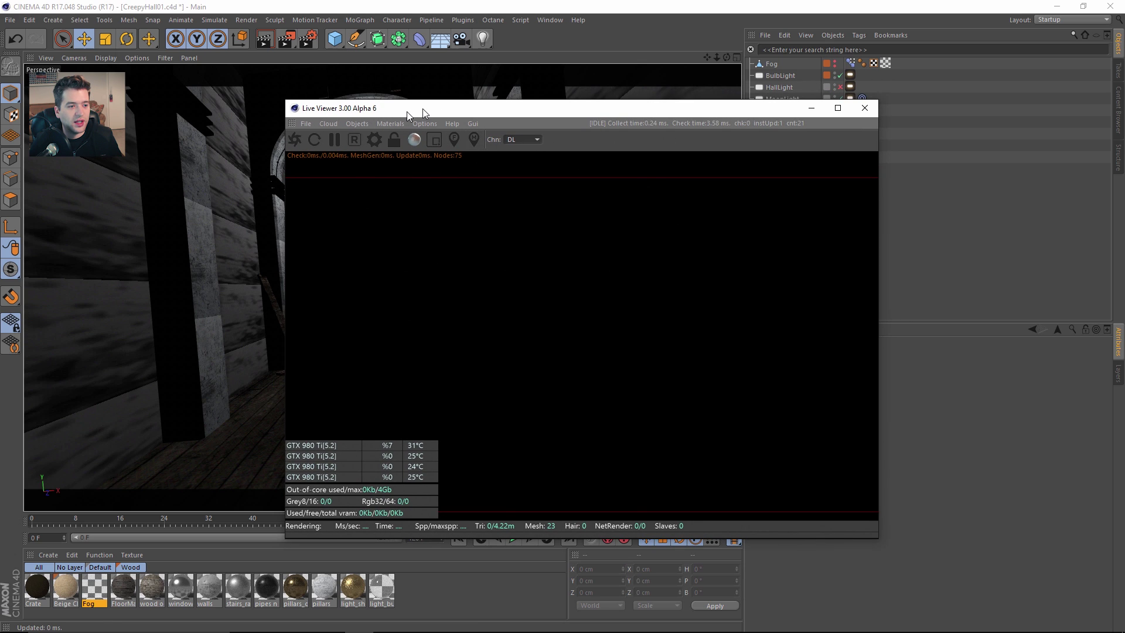
left_click_drag(407, 112, 406, 109)
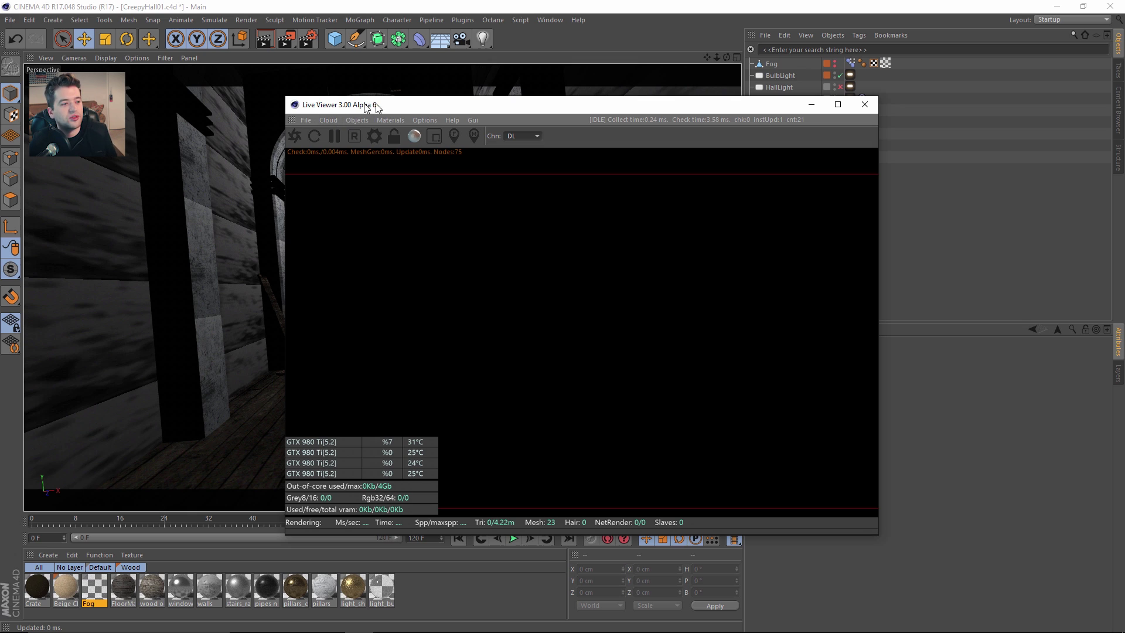
left_click_drag(365, 108, 353, 103)
left_click_drag(426, 103, 297, 95)
Start the Octane live render of the hallway and nudge the Live Viewer window.
left_click(148, 125)
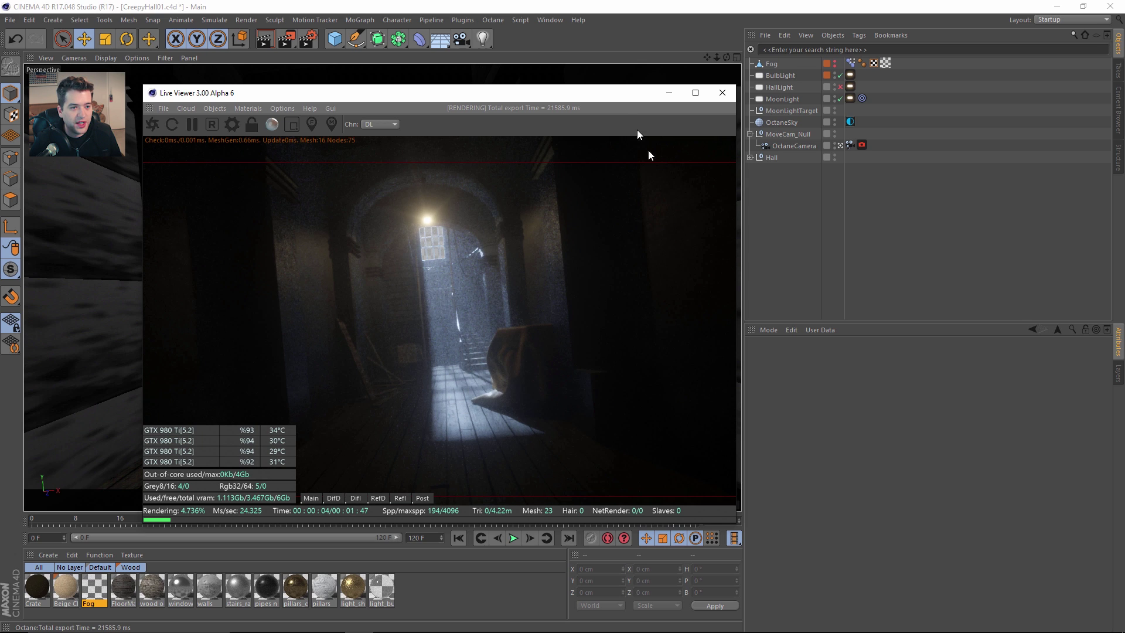
left_click_drag(599, 100, 585, 92)
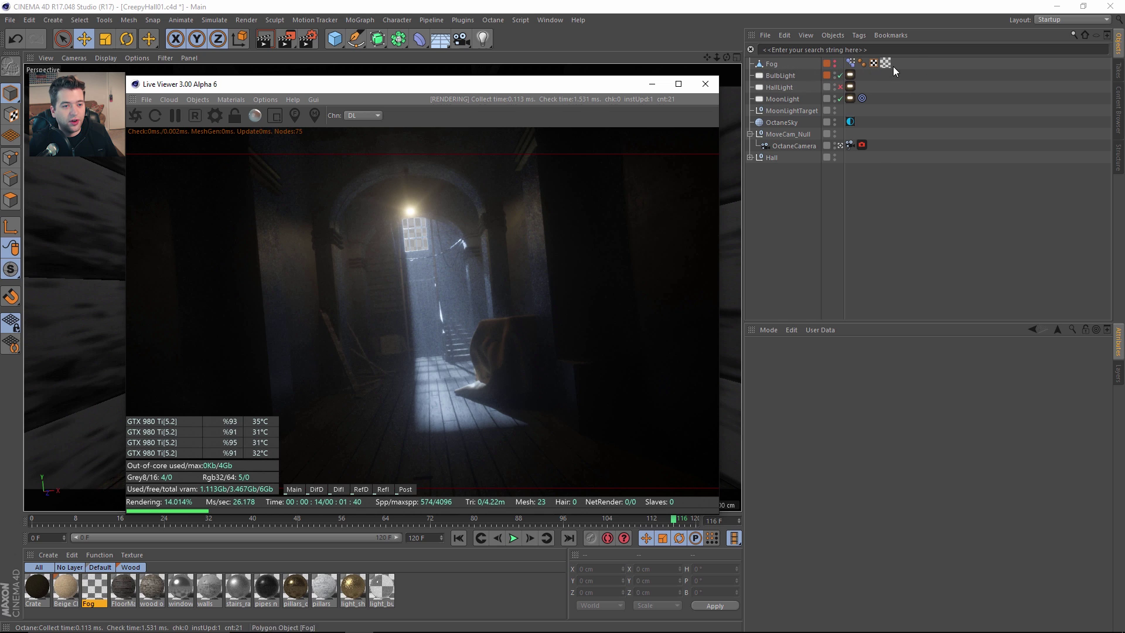
Open the Fog material and review its Reflection, Index and Medium channels.
double_click(106, 593)
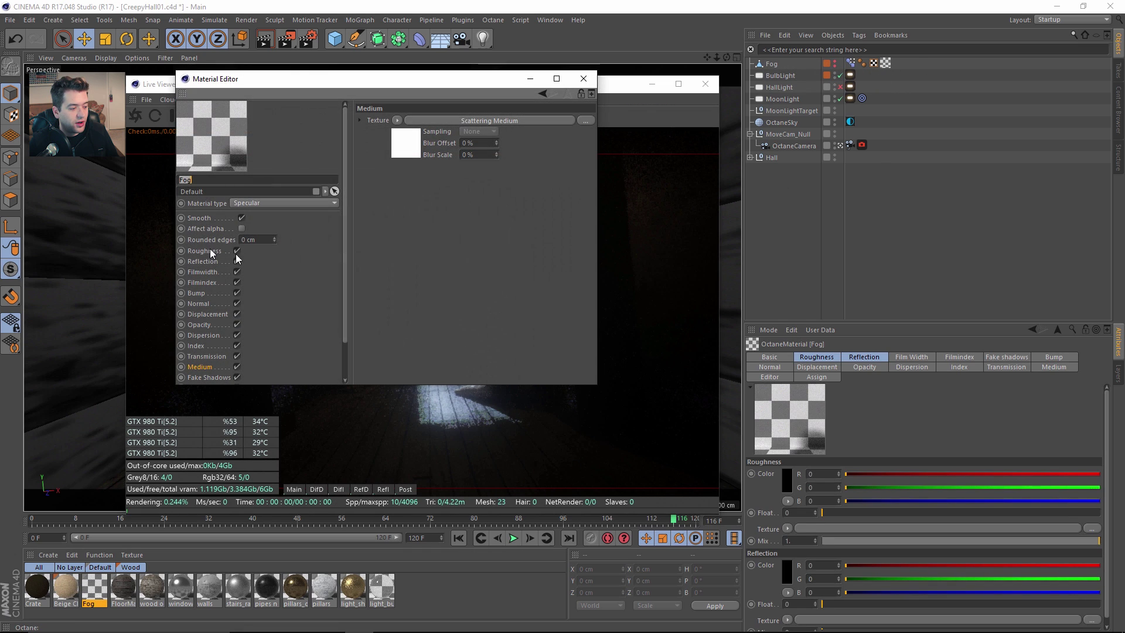
left_click(211, 262)
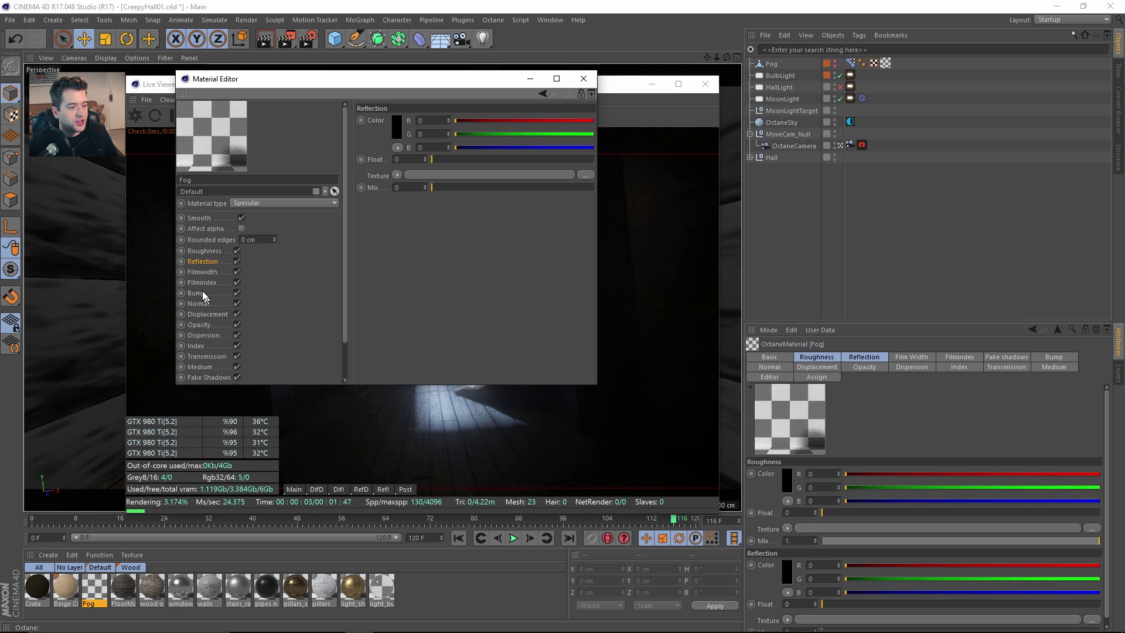
left_click(201, 347)
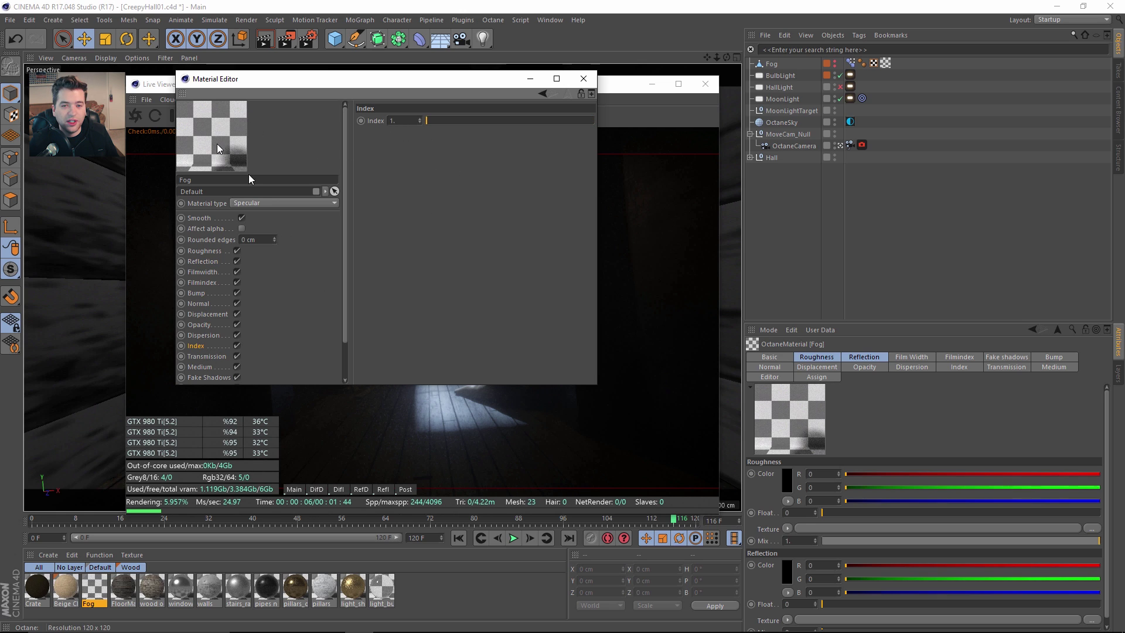
left_click(210, 368)
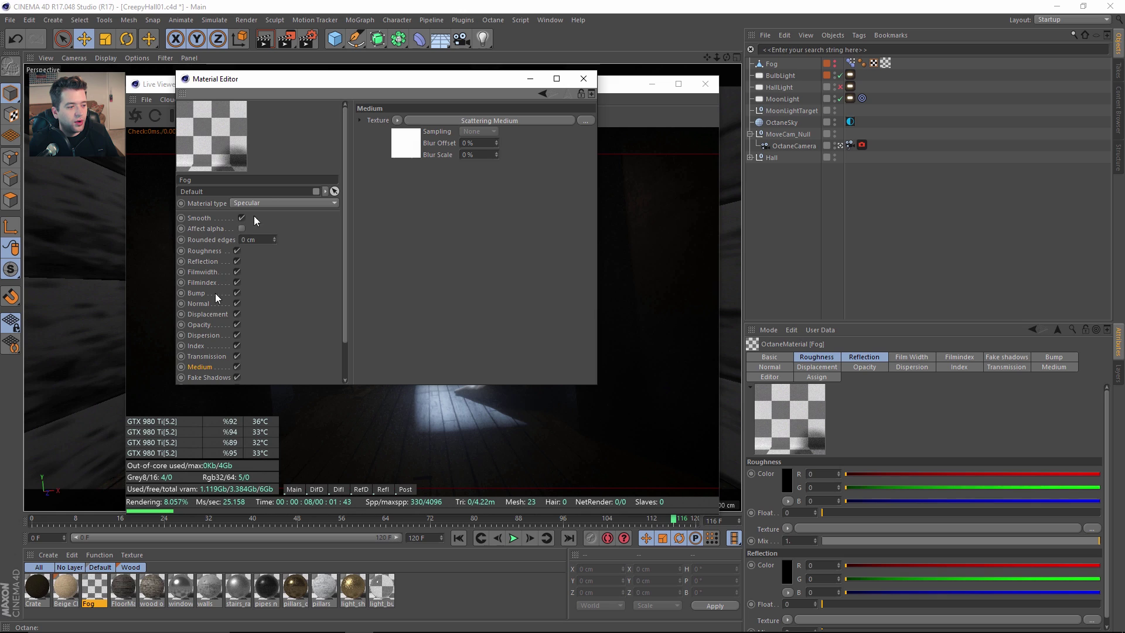
Inspect the Scattering Medium's Absorption and Scattering values, then close the Material Editor.
left_click(413, 139)
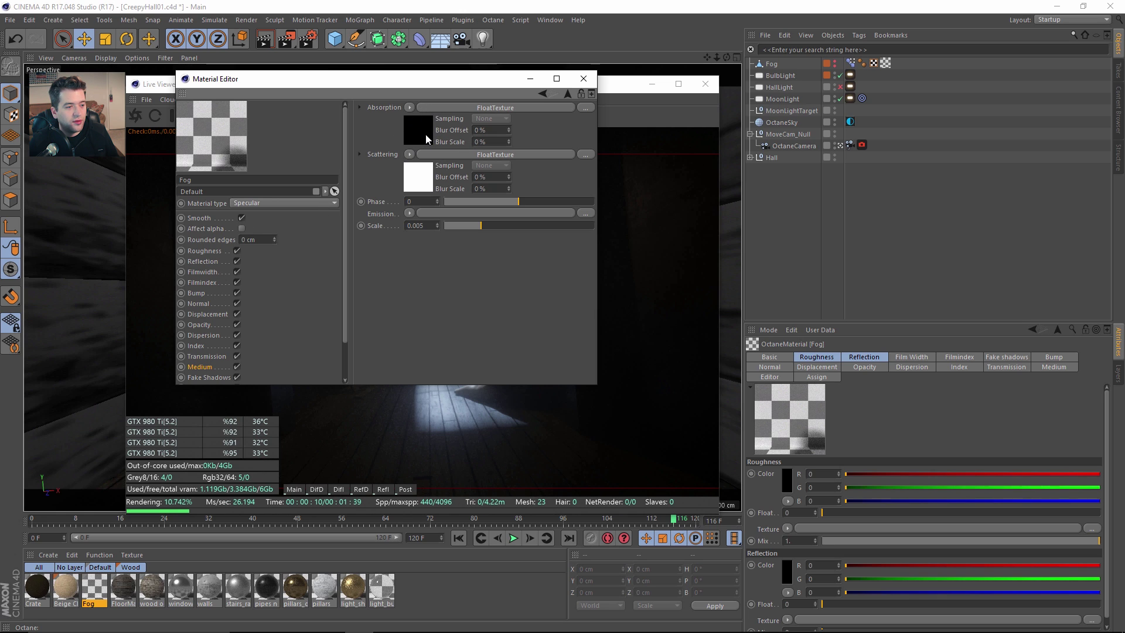
left_click(425, 139)
left_click(543, 94)
left_click(416, 183)
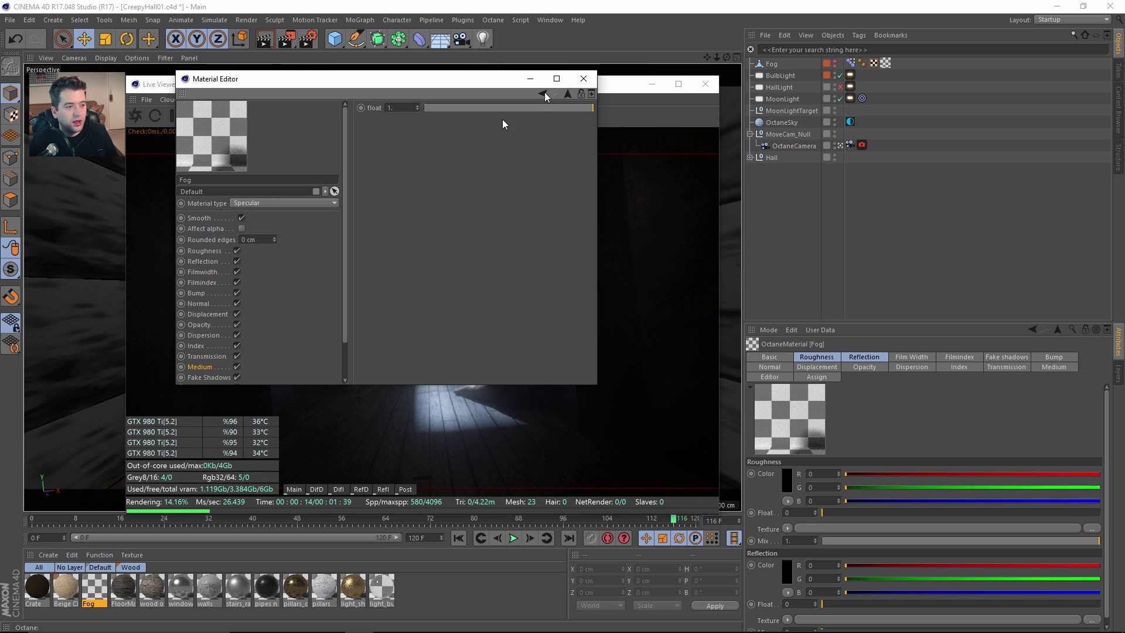
left_click(543, 94)
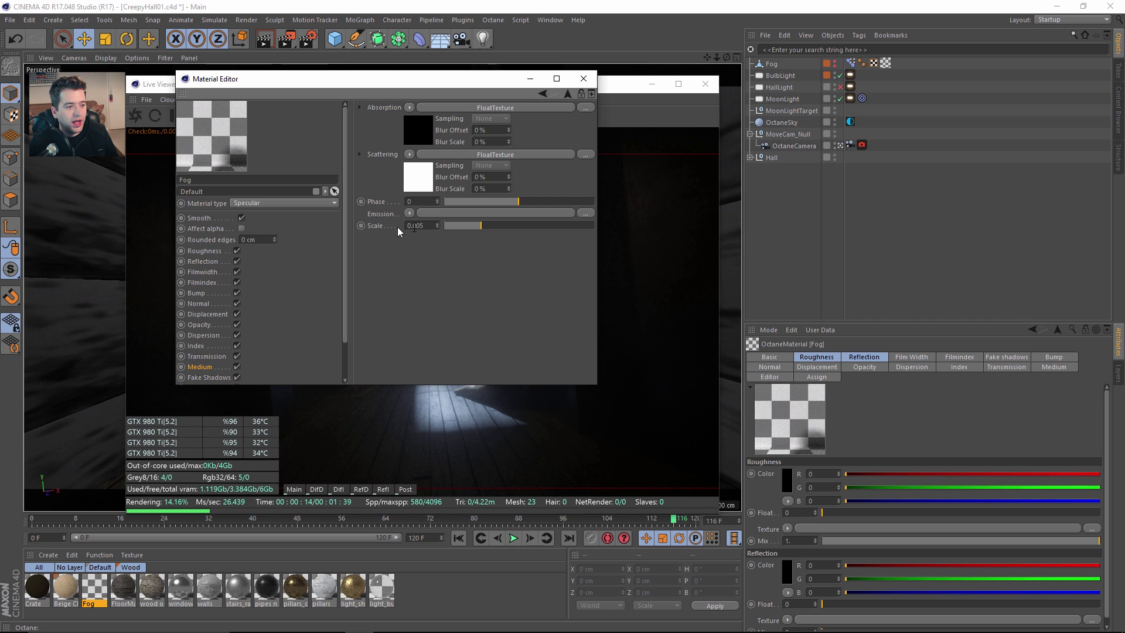
left_click(583, 78)
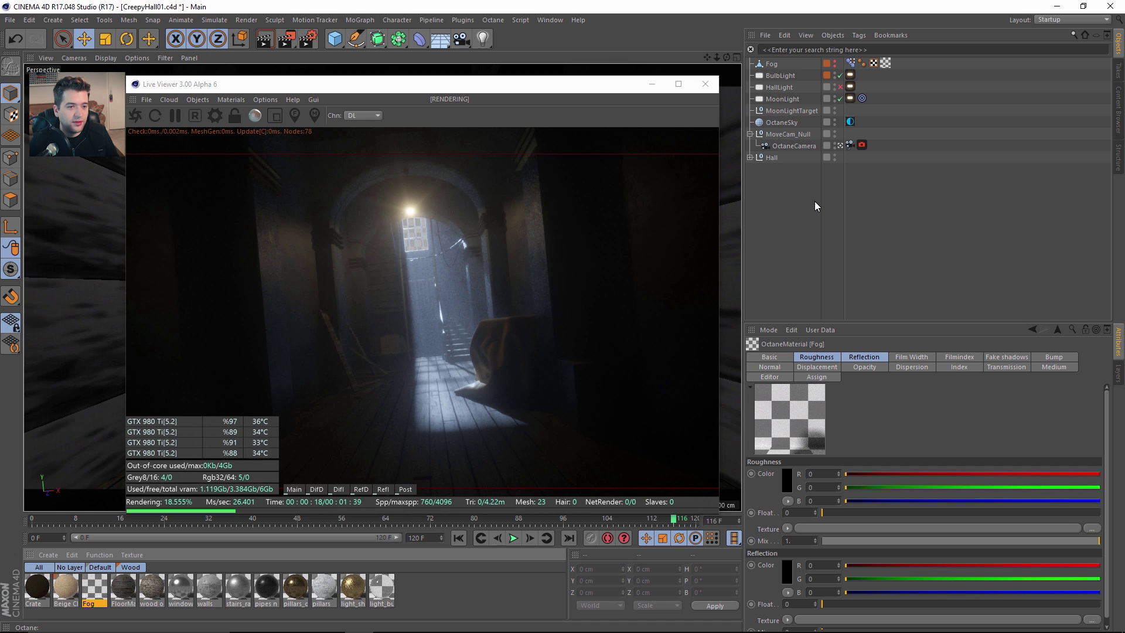
Select the OctaneSky Environment tag and display its Scattering Medium settings, scale 0.02.
left_click_drag(609, 89, 602, 90)
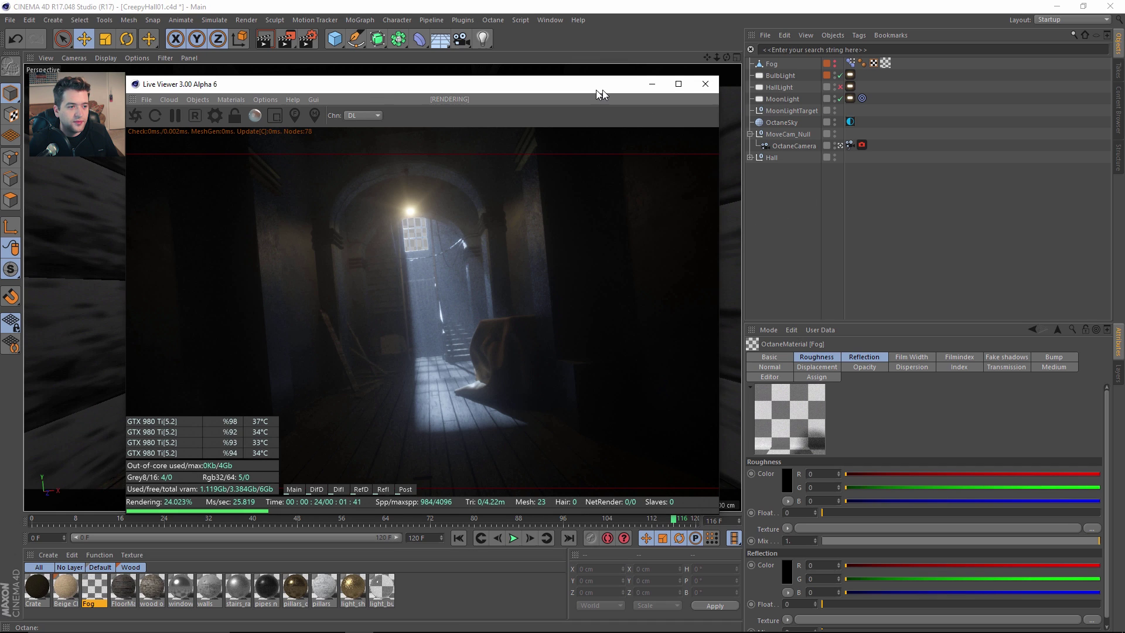
left_click(850, 121)
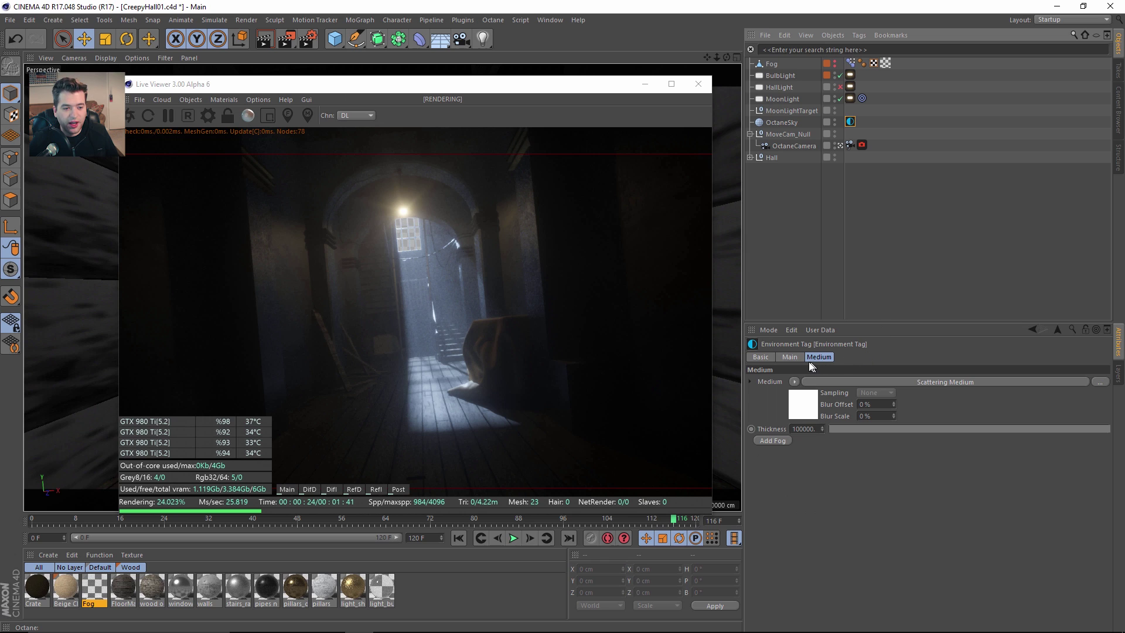
left_click(792, 357)
left_click(815, 357)
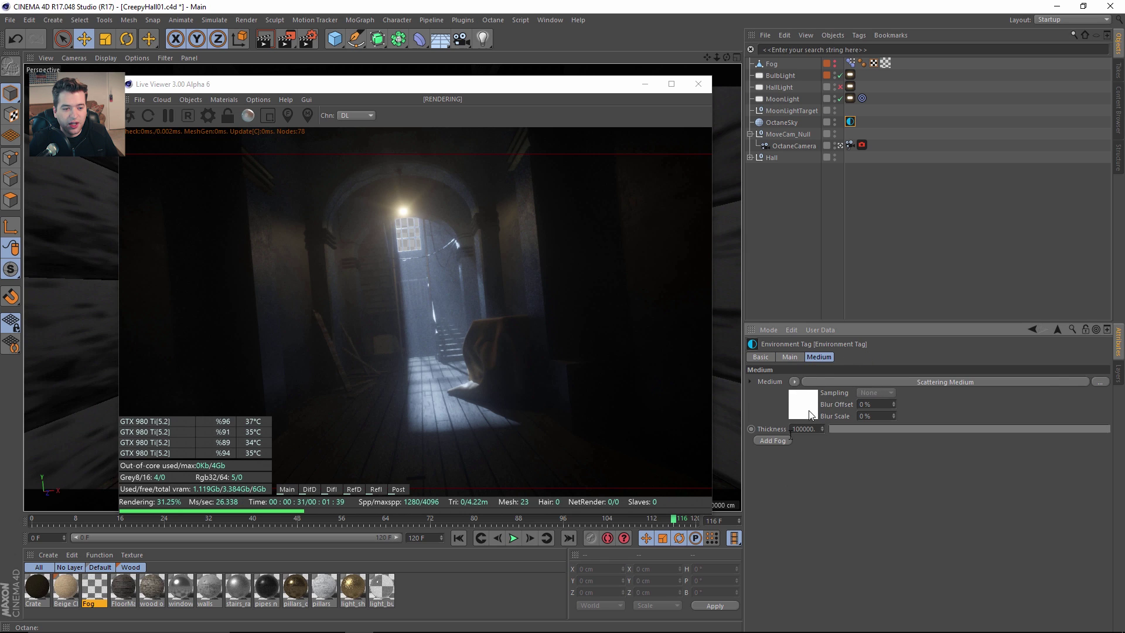
left_click(809, 409)
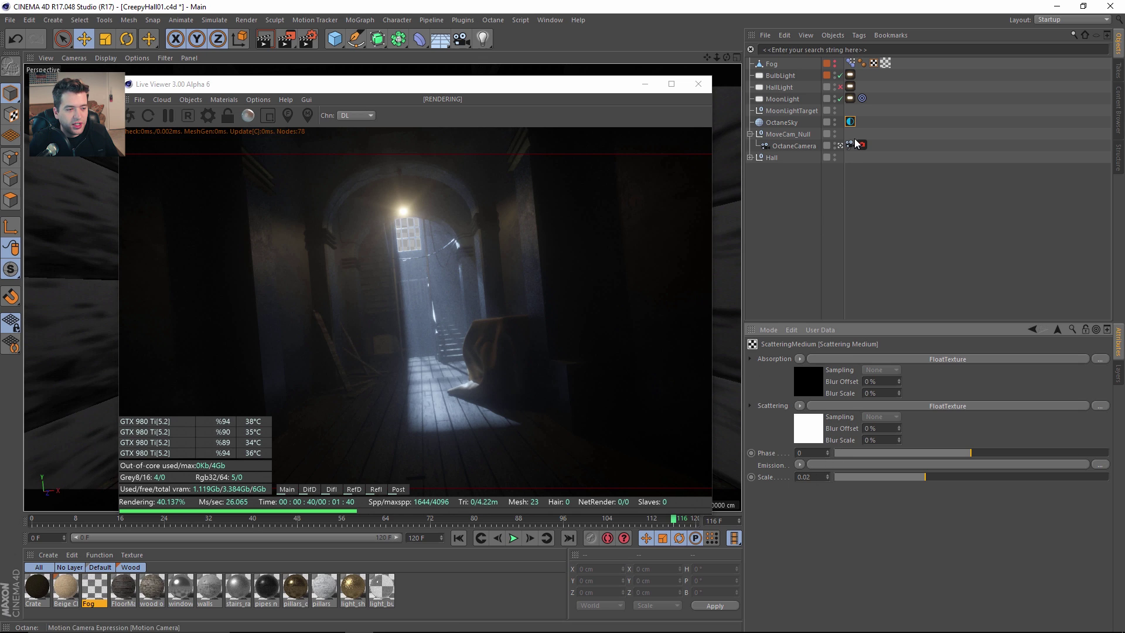
Select MoonLight's Octane LightTag to show Blackbody, temperature 12000, power 99999.9.
left_click(850, 98)
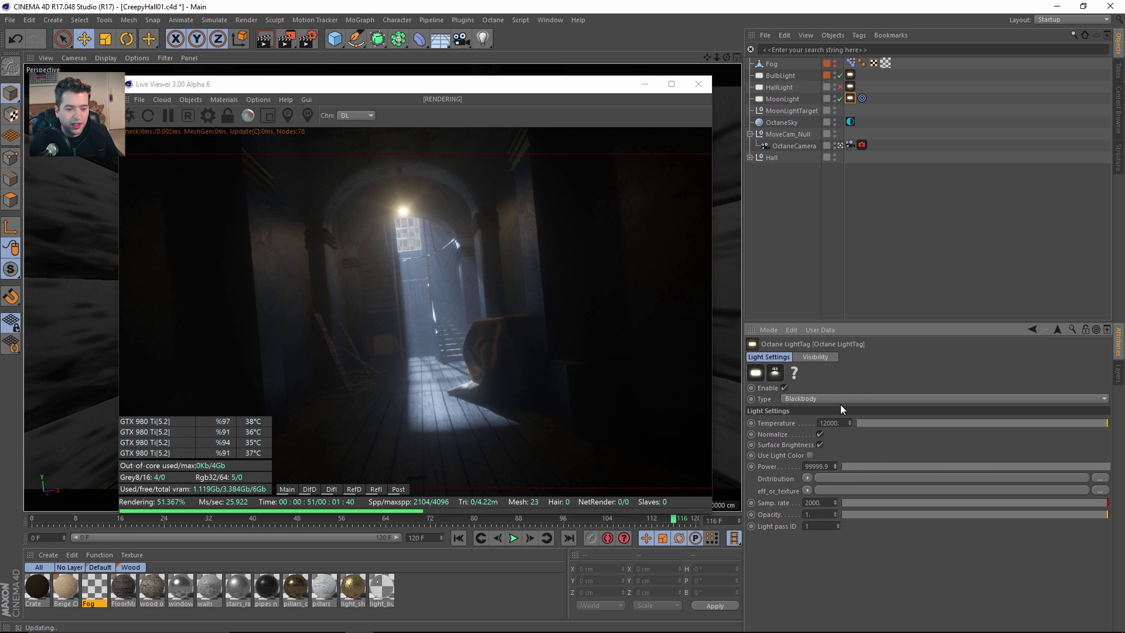
left_click(820, 434)
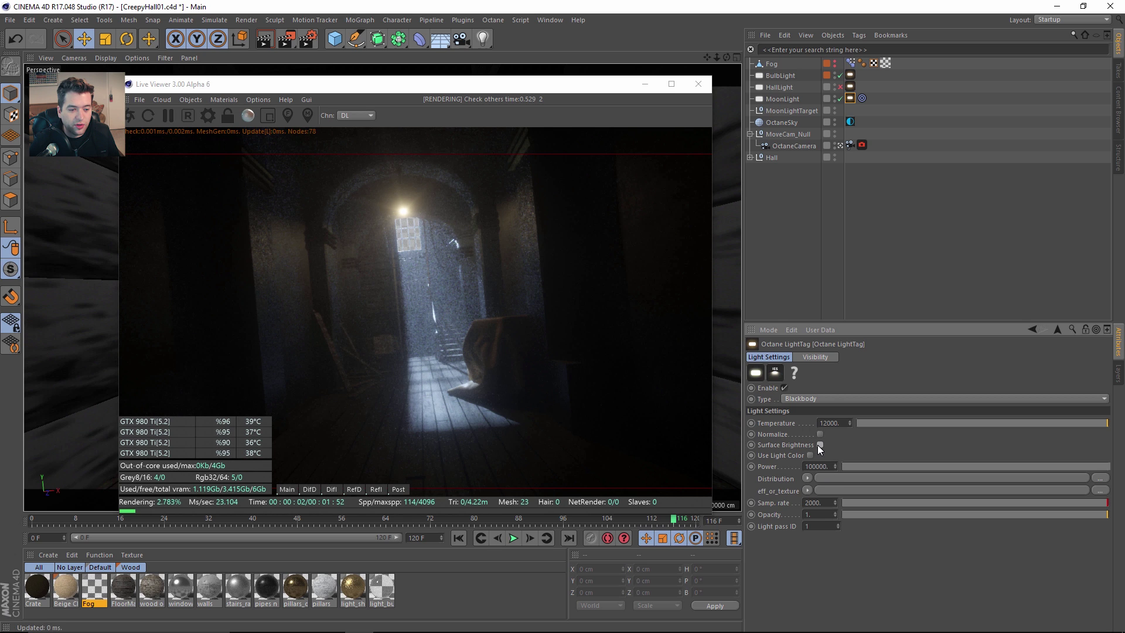
left_click(819, 445)
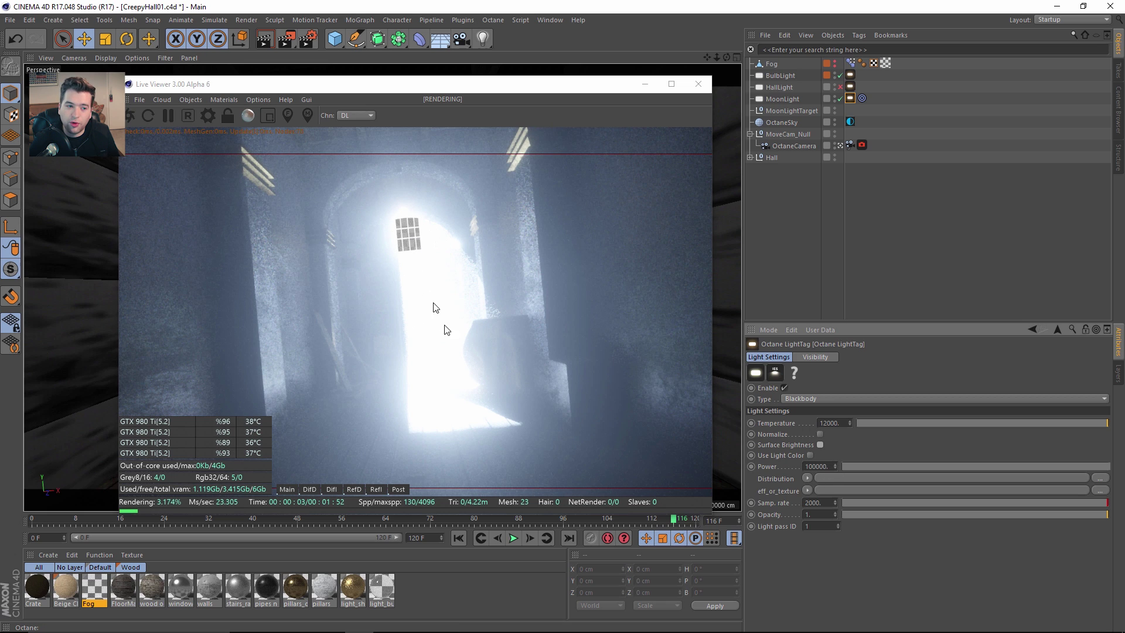
double_click(815, 466)
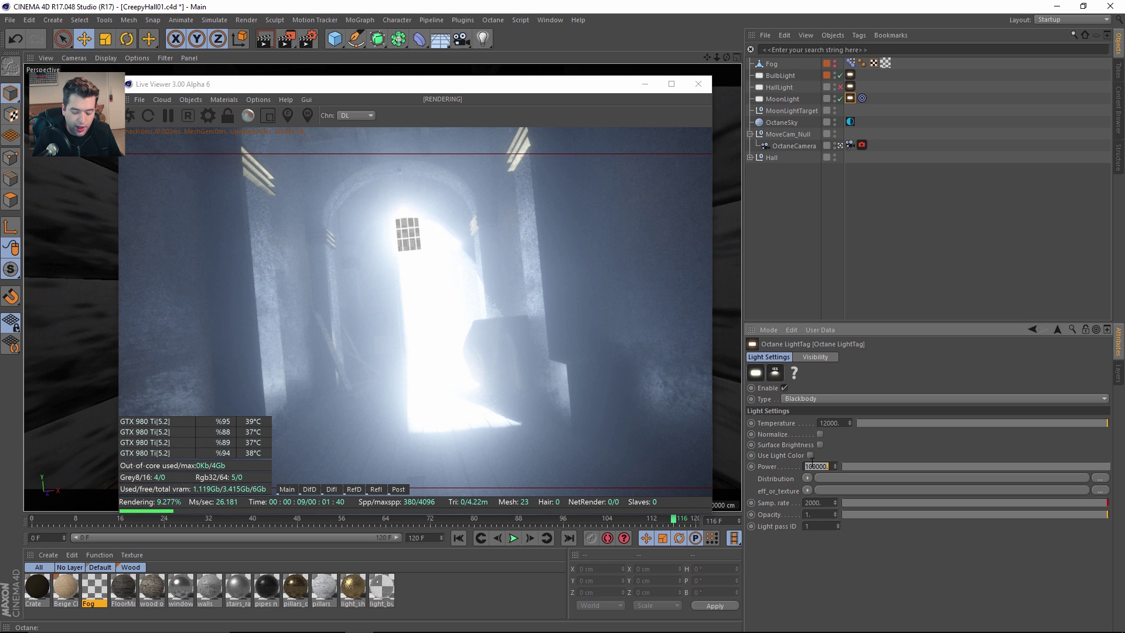
type("2500")
key("Return")
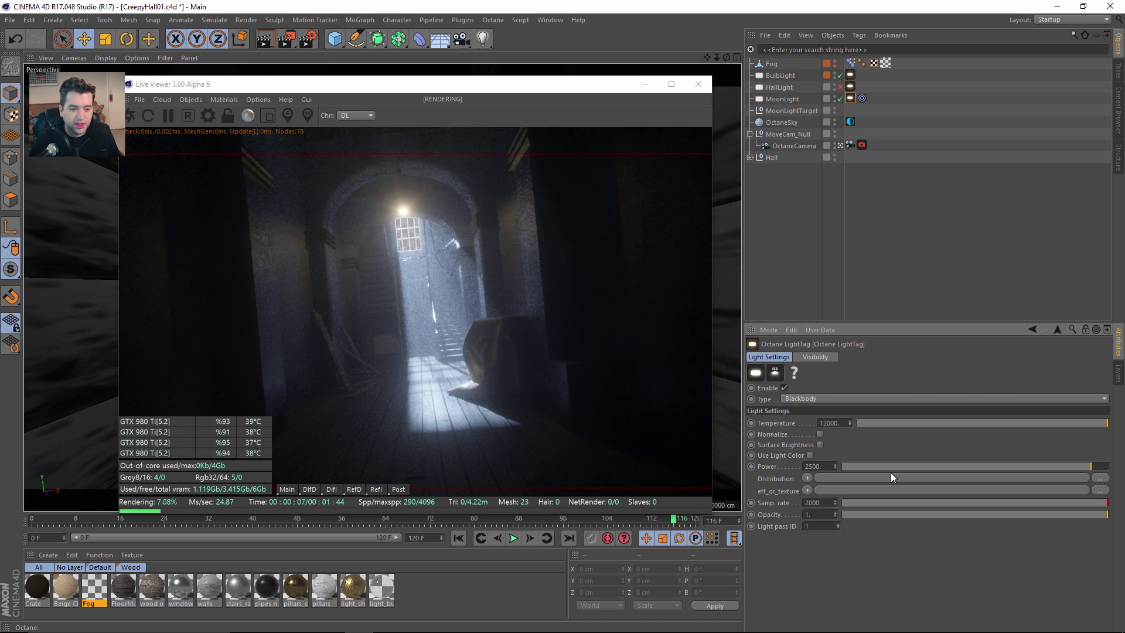
left_click(820, 434)
left_click(820, 444)
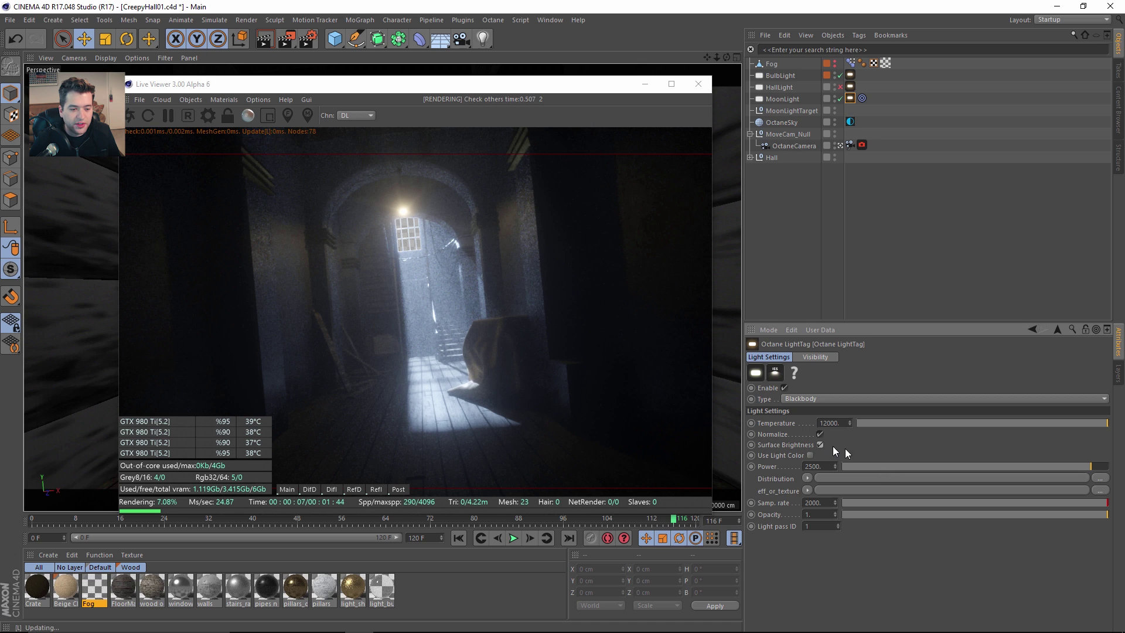
left_click(1087, 466)
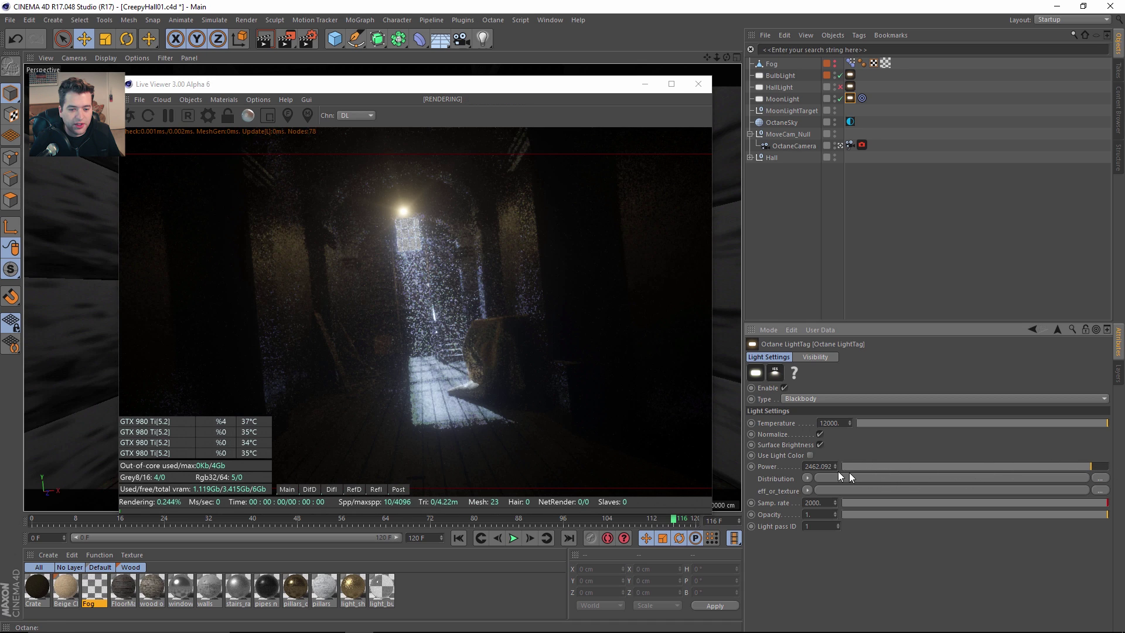
left_click(828, 466)
type("1000000")
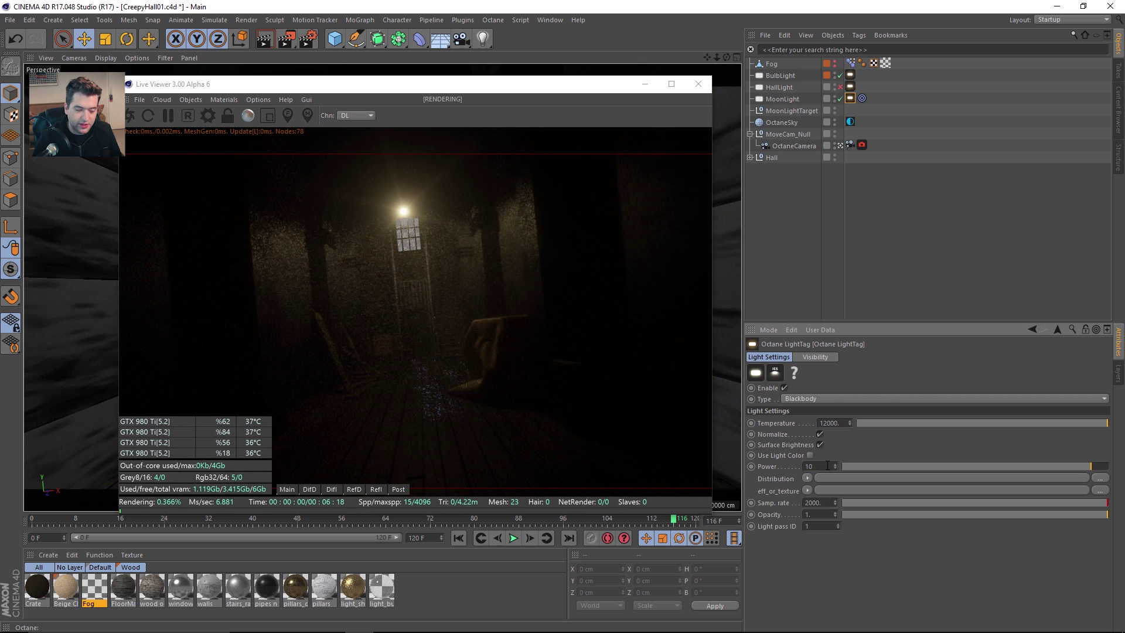
key("Return")
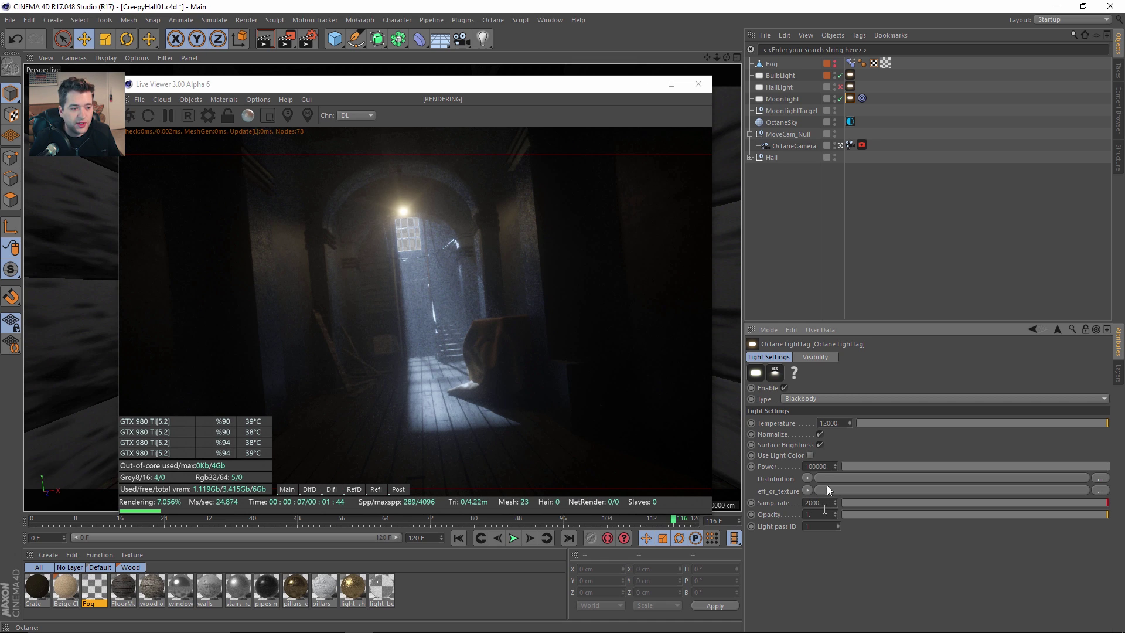
Compare the BulbLight and MoonLight Octane light tags, ending on BulbLight (temperature 3700, power 320).
left_click(851, 75)
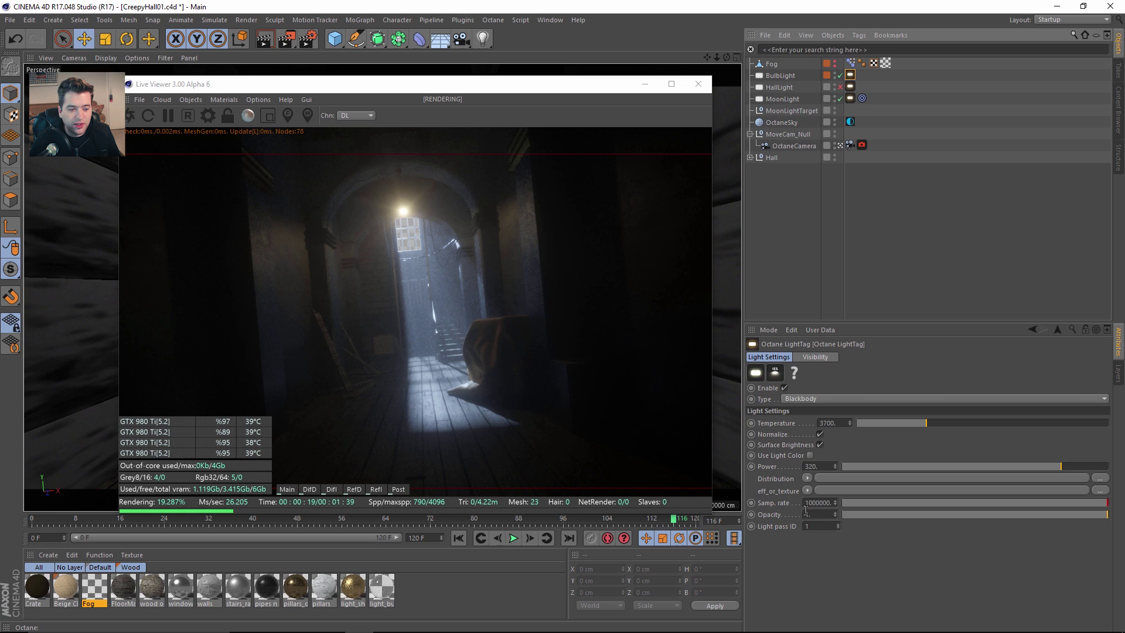
left_click(850, 98)
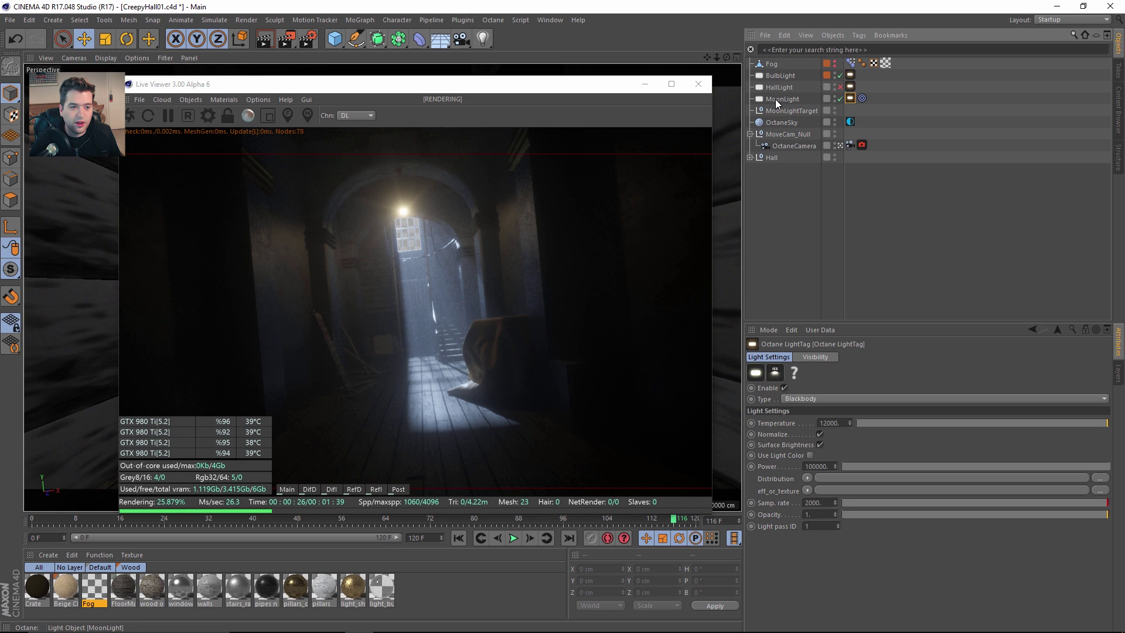
left_click(850, 75)
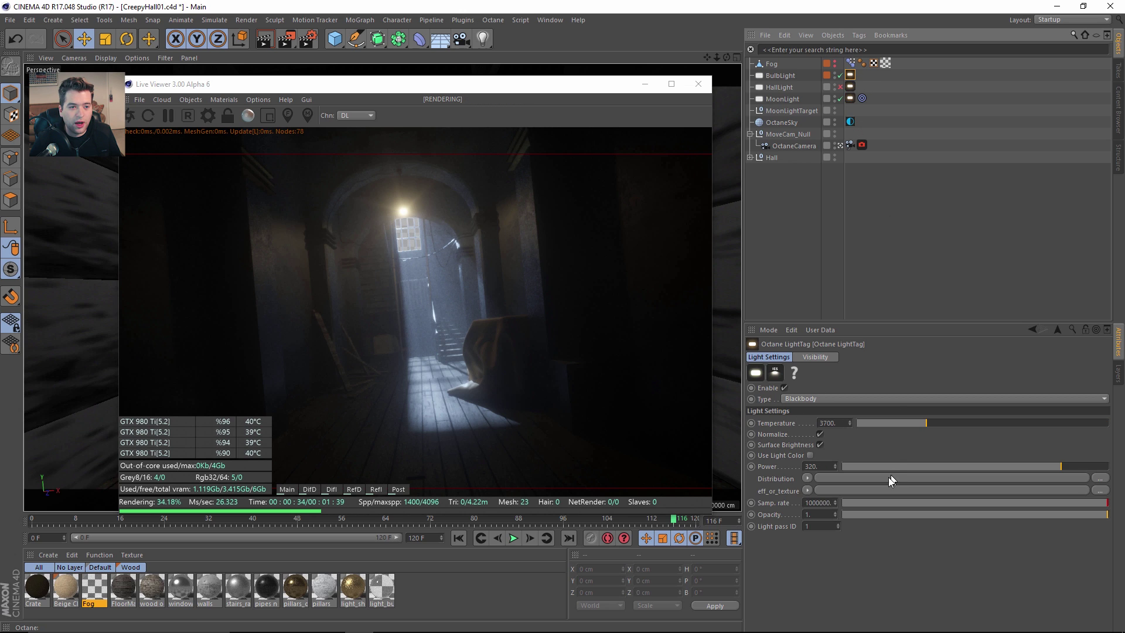
left_click(850, 98)
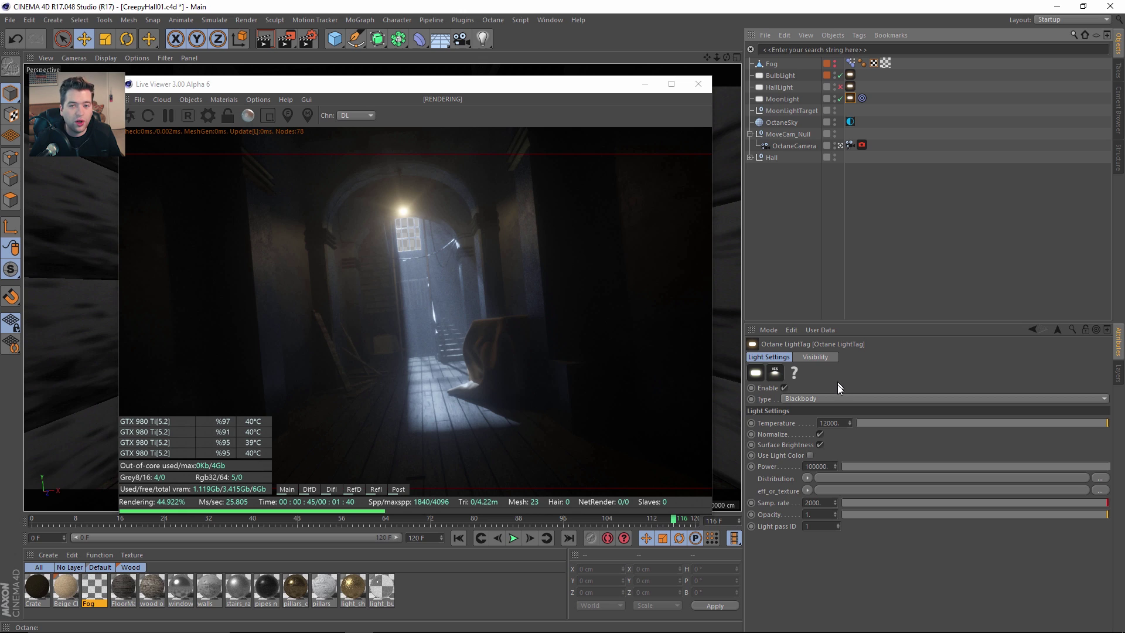
left_click(850, 75)
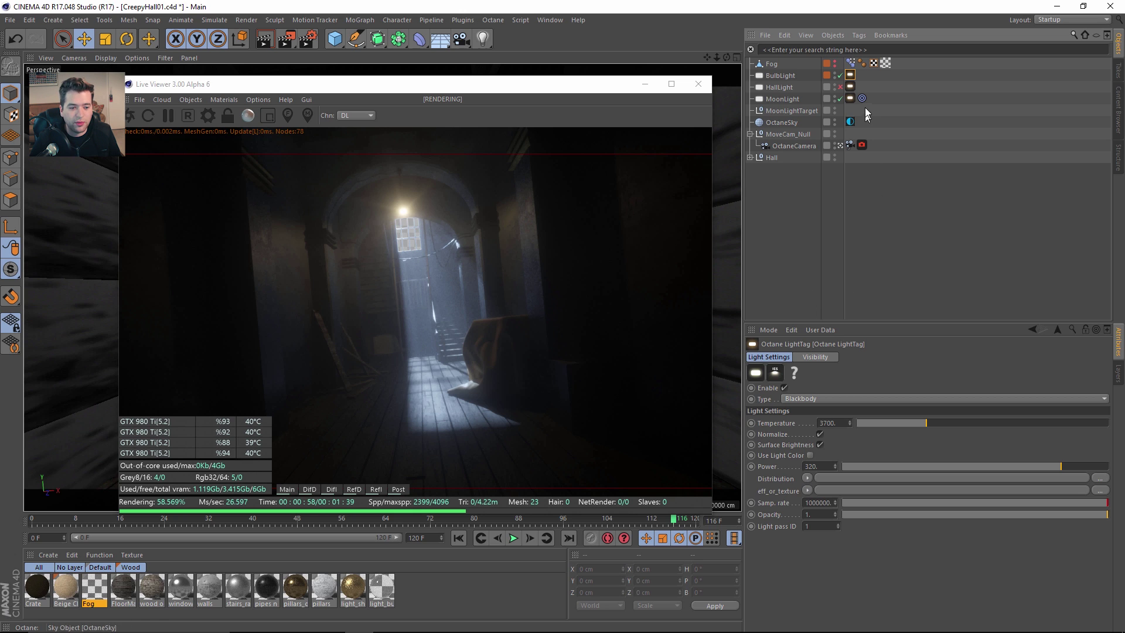
left_click(850, 98)
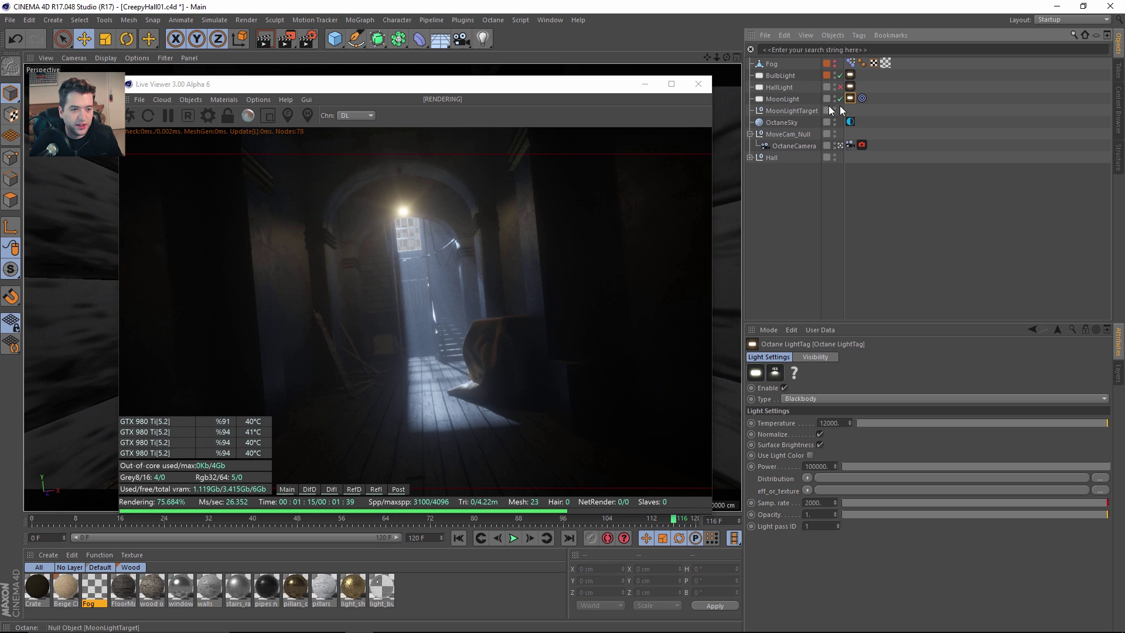
left_click(854, 76)
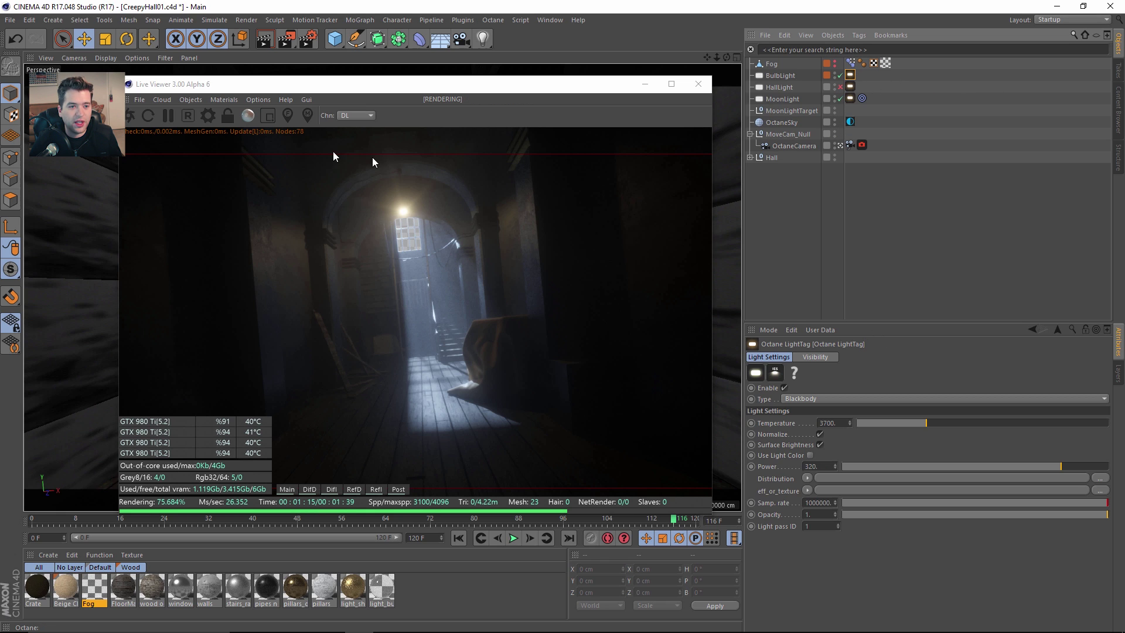
Pause the live render and show Octane Settings: Pathtracing kernel, 4096 max samples.
left_click(168, 115)
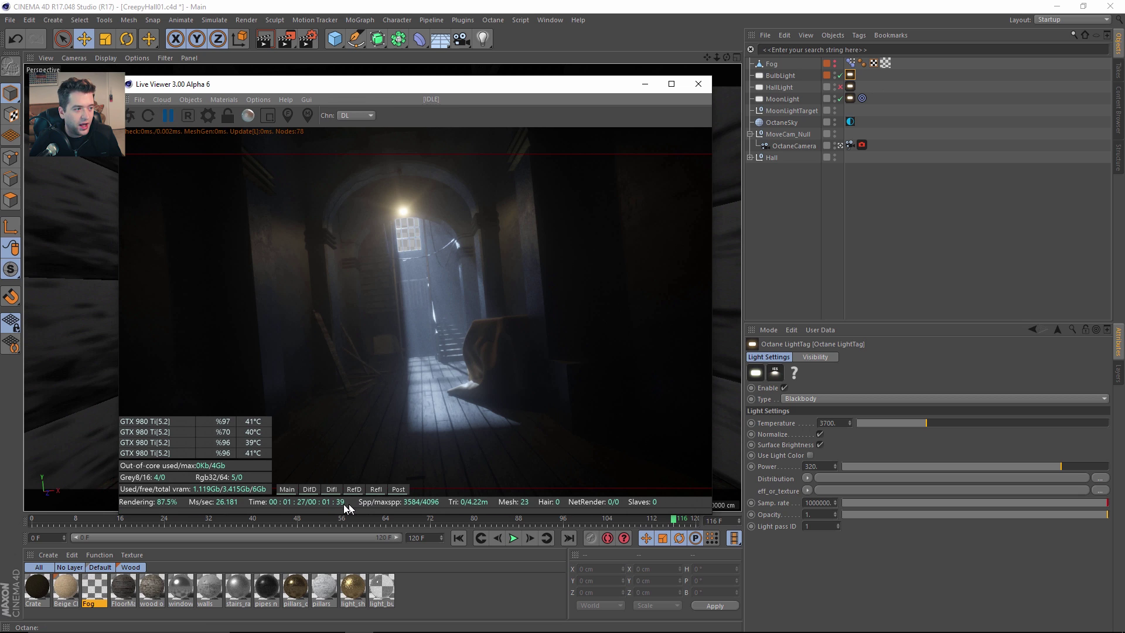
left_click(490, 22)
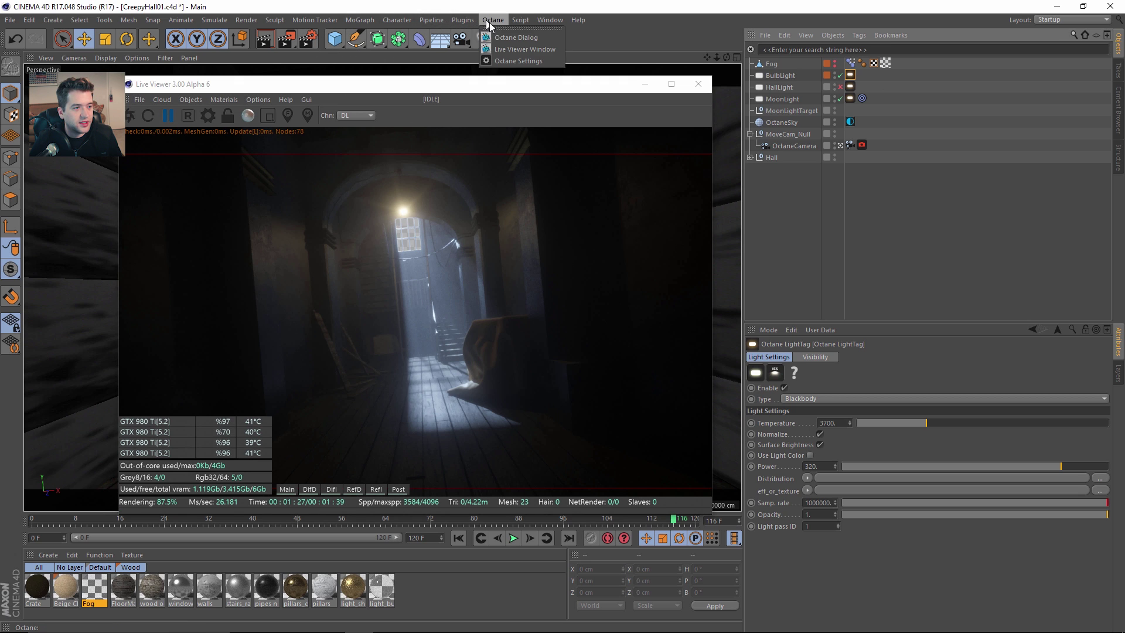
left_click_drag(154, 12, 664, 89)
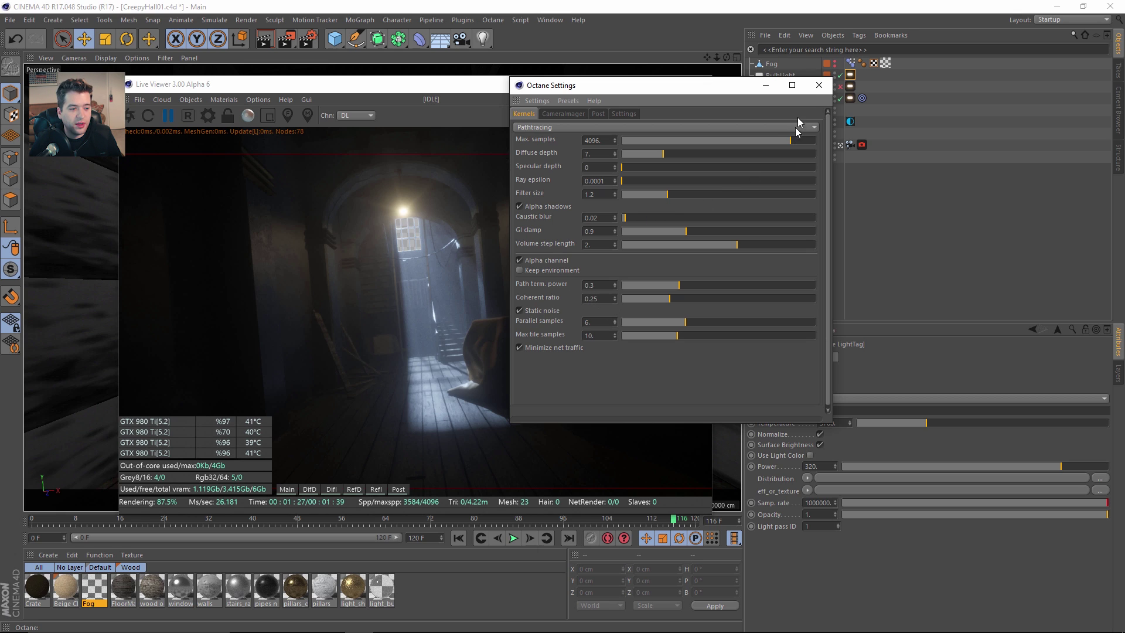
Close the Octane settings and Live Viewer, then switch to the HallwayCloth document.
left_click(818, 88)
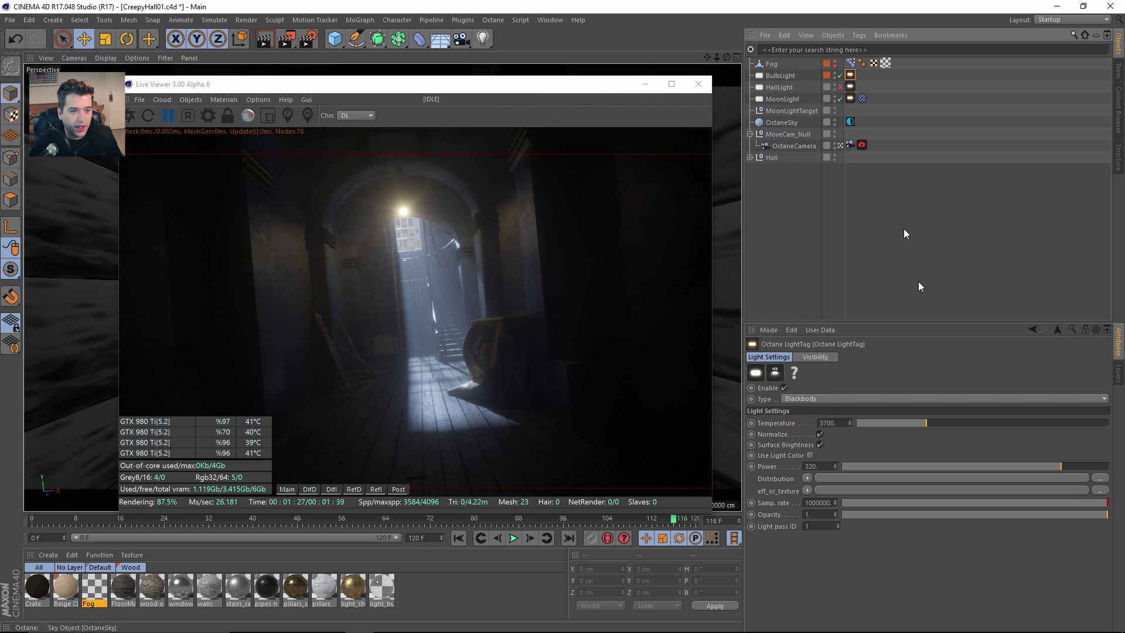
left_click(691, 87)
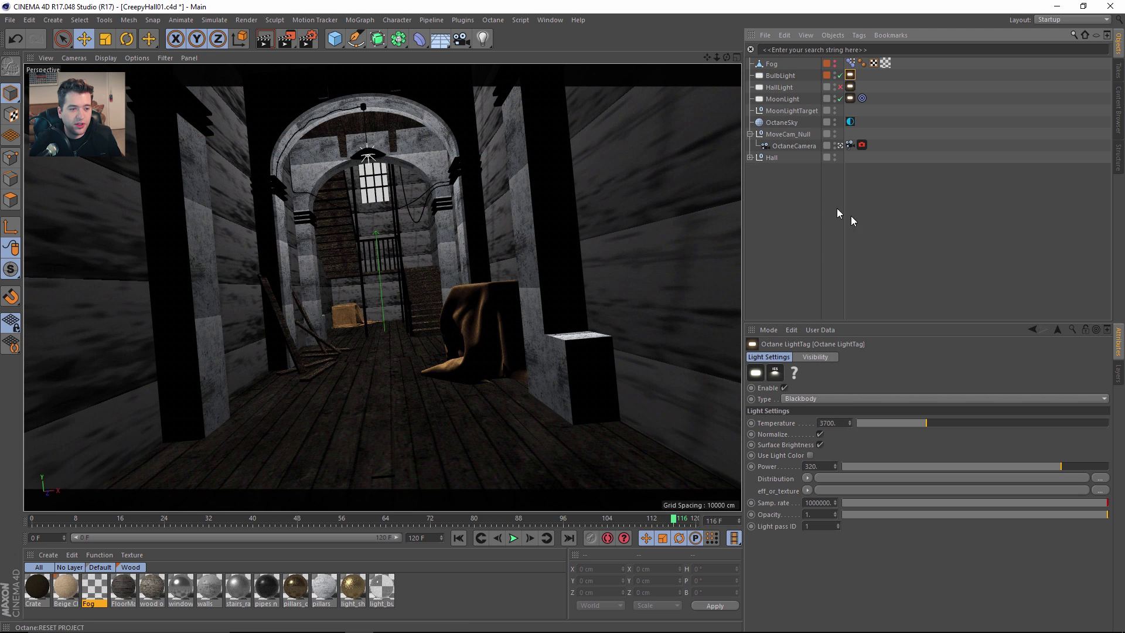
left_click(891, 237)
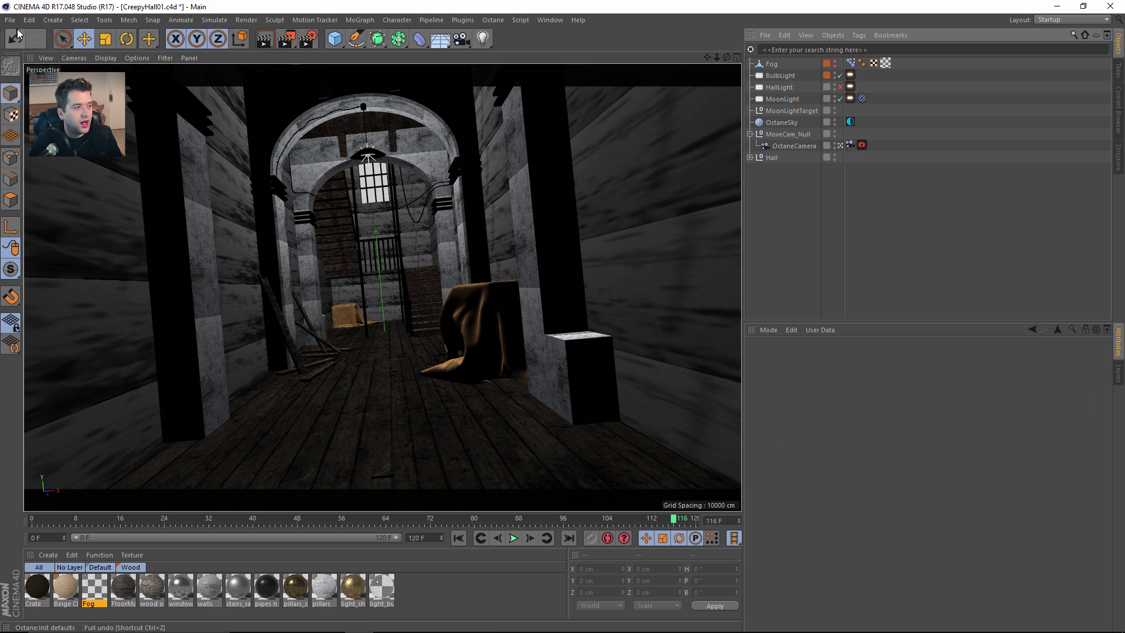
left_click(550, 20)
left_click(575, 315)
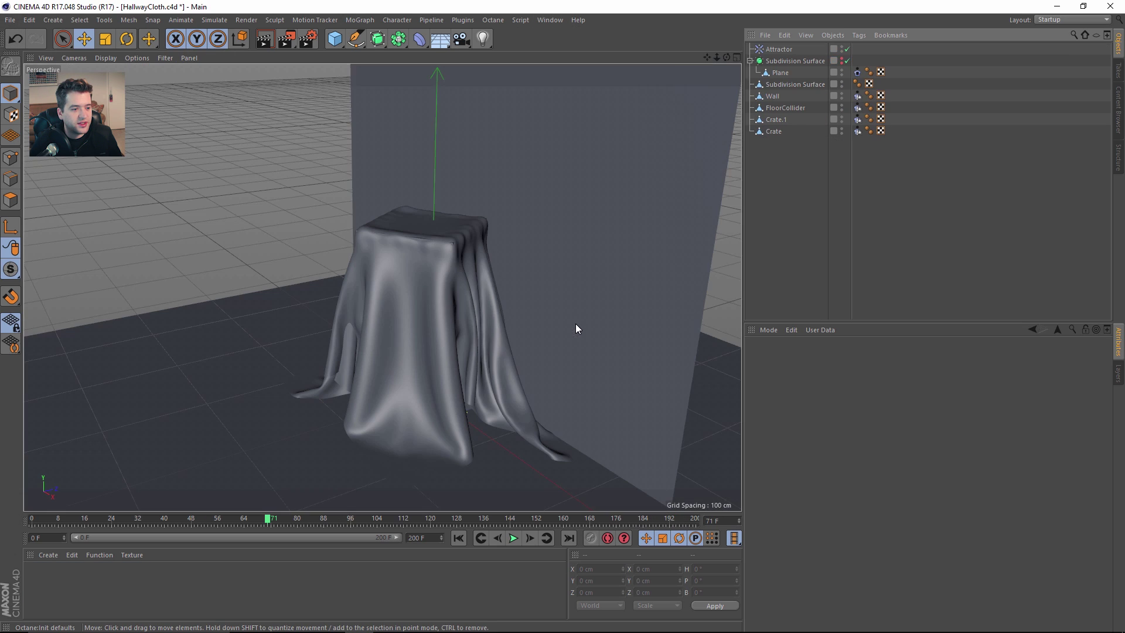
Run the cloth simulation to frame 74 so the sheet drapes over the crates, then select the Attractor.
left_click_drag(270, 519, 1, 500)
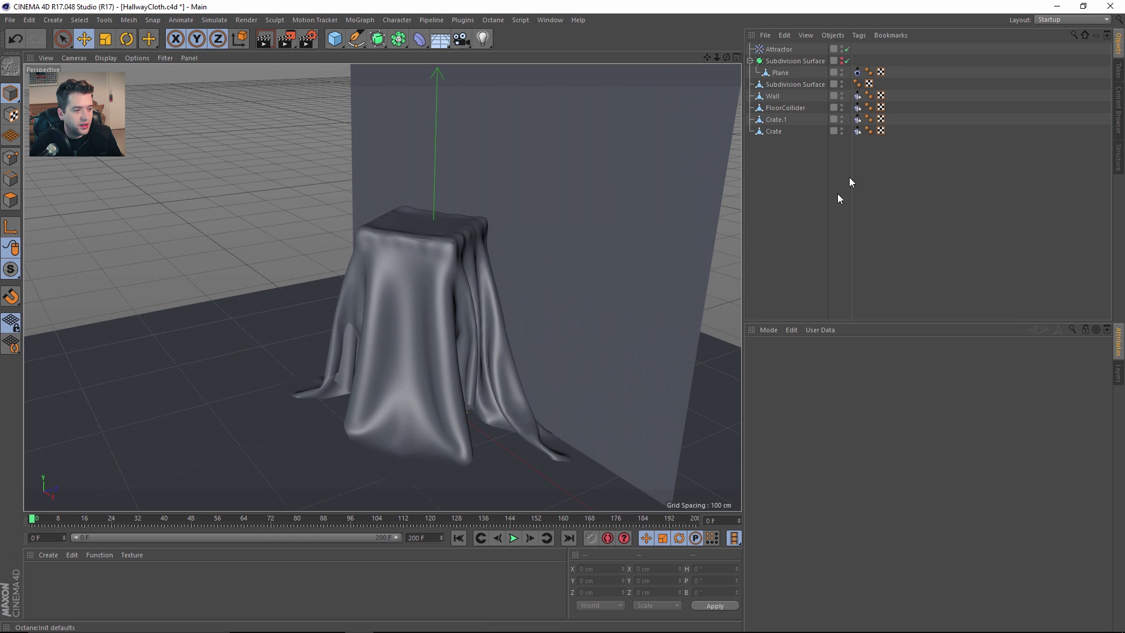
left_click(842, 83)
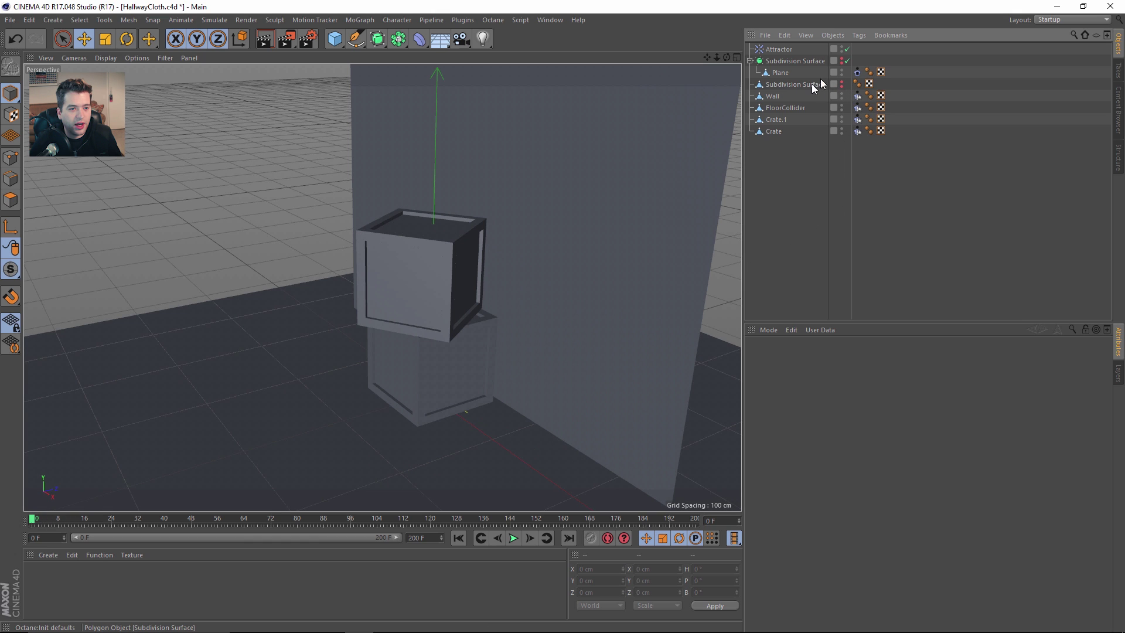
scroll(517, 261, "down", 6)
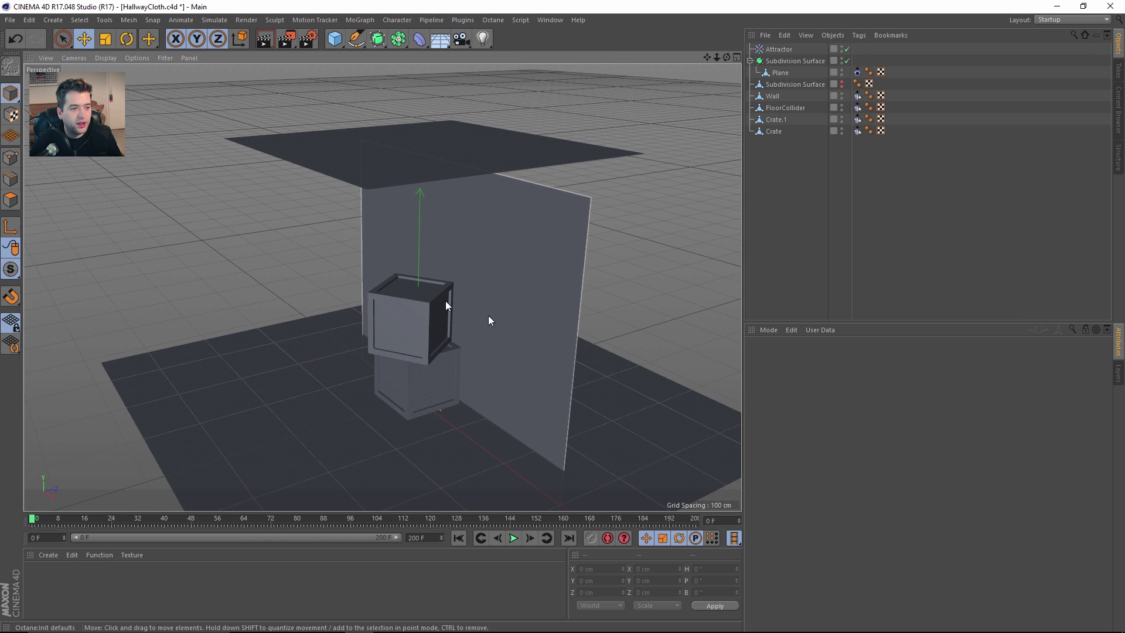
left_click_drag(135, 520, 278, 524)
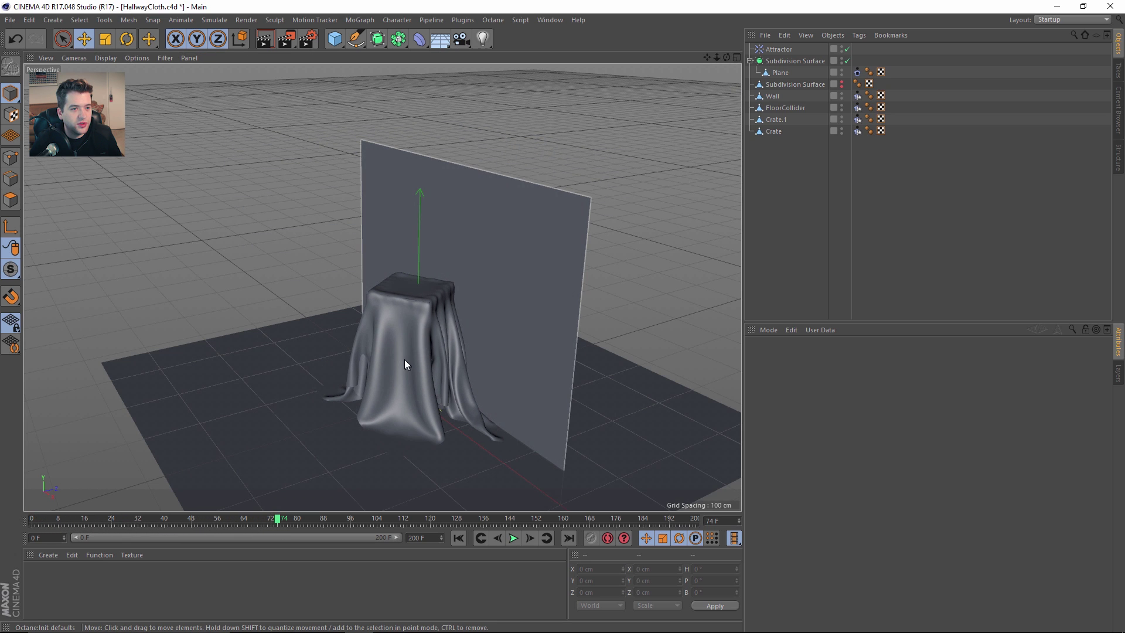
left_click_drag(404, 360, 806, 89, "alt")
left_click(778, 50)
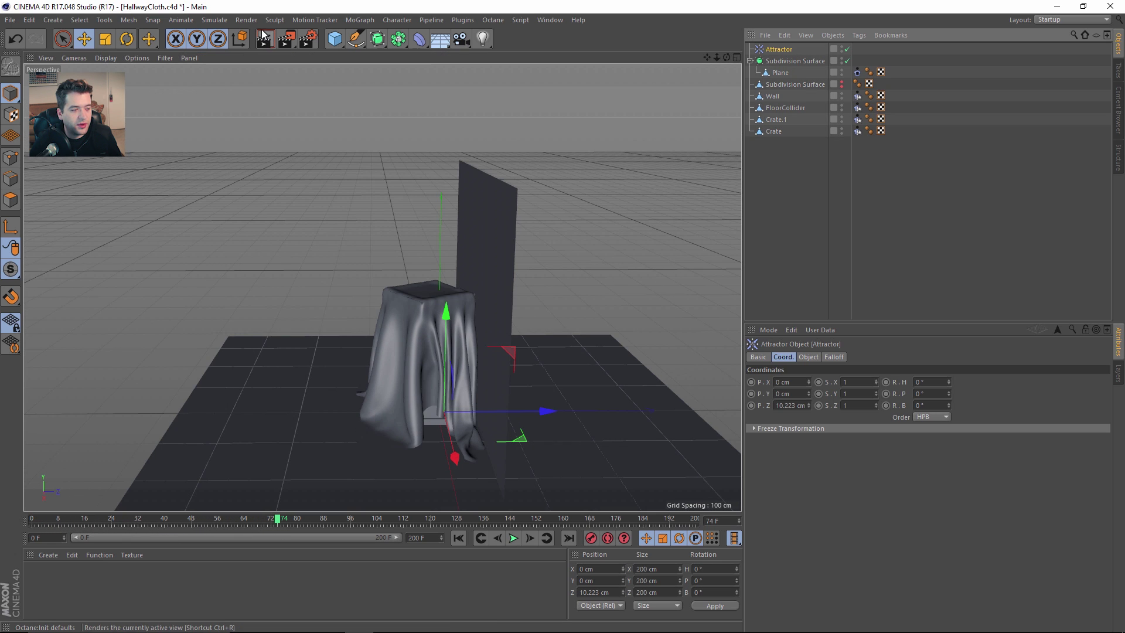
Check the Particles menu without adding anything, then show the Plane's Cloth Expert settings with Attractor included.
left_click(211, 21)
mouse_move(231, 65)
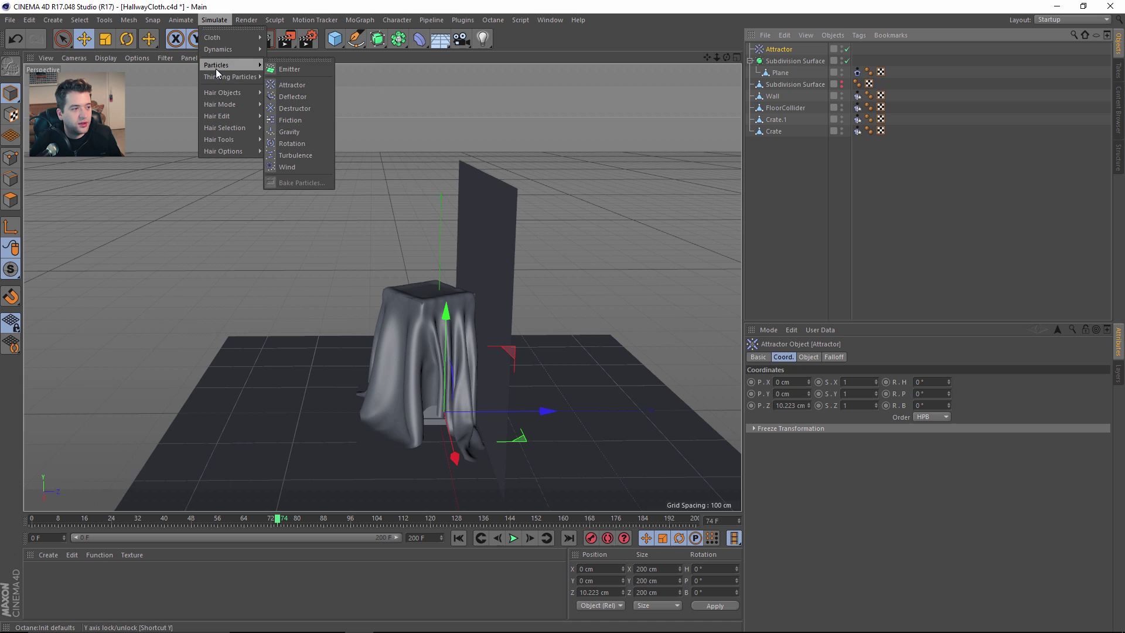
key("Escape")
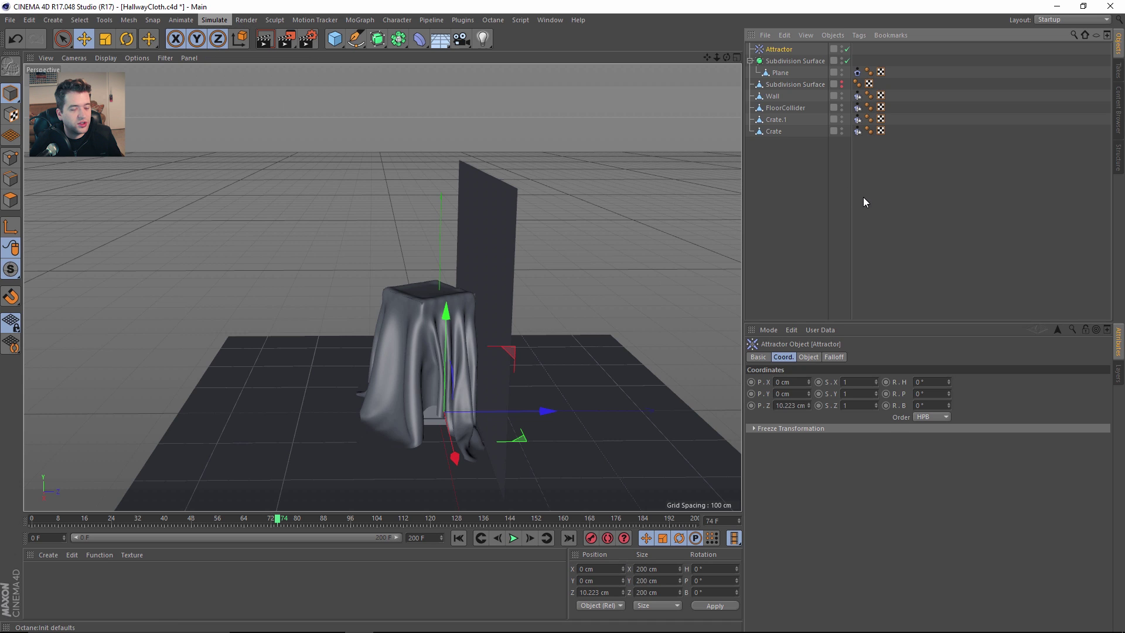
left_click(857, 72)
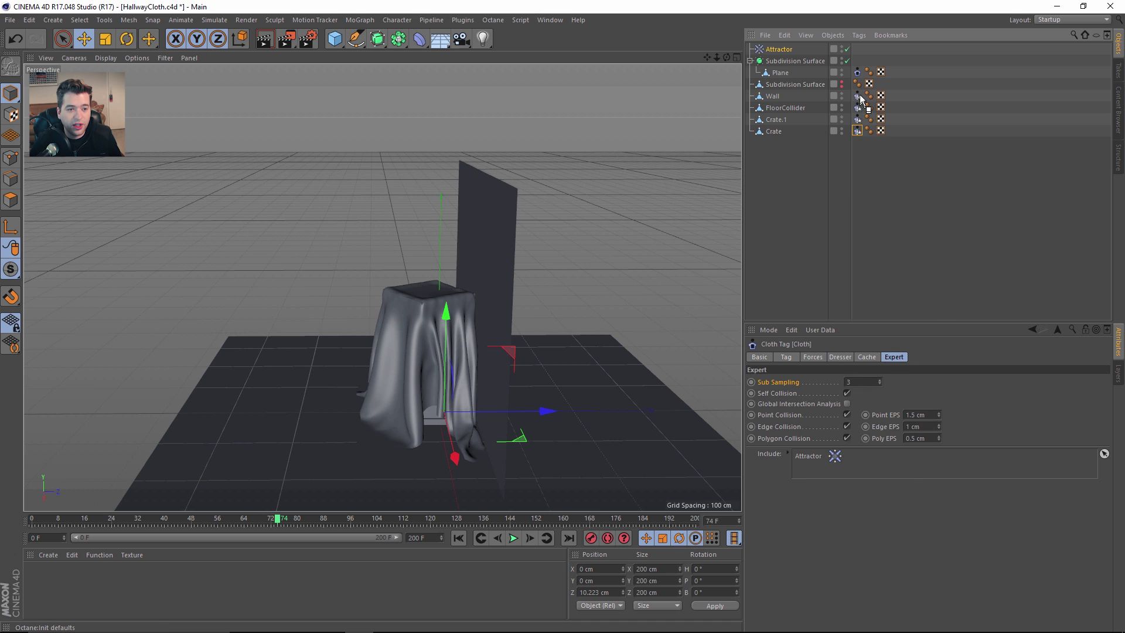
Select the four Cloth Collider tags, then view the Cloth tag's properties and the Iterations help.
left_click_drag(859, 149, 857, 91)
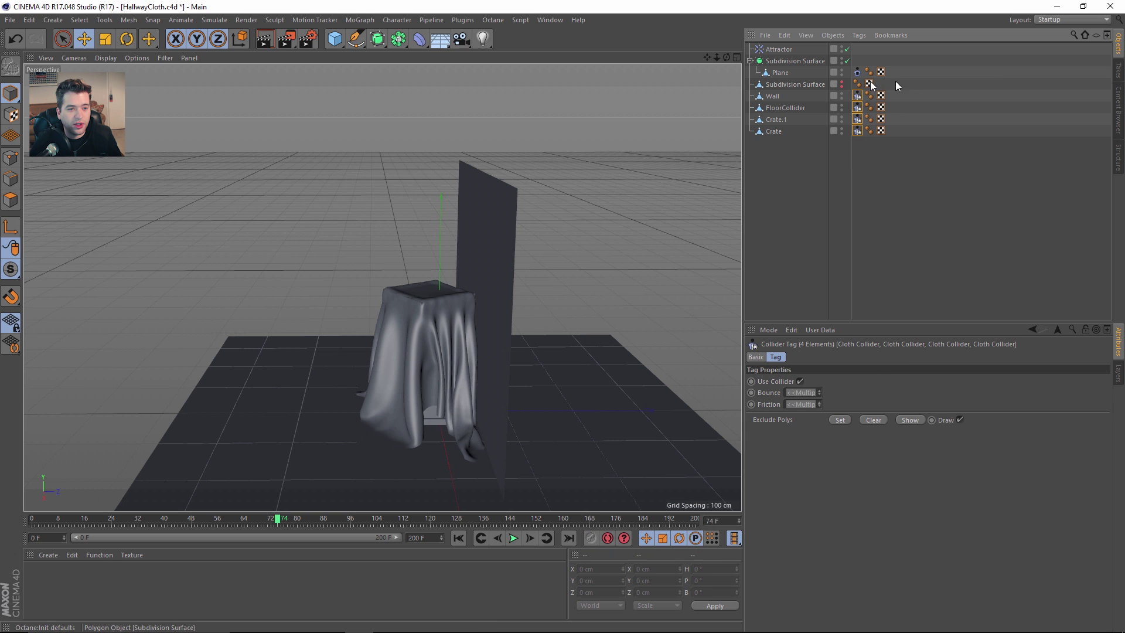
left_click(860, 73)
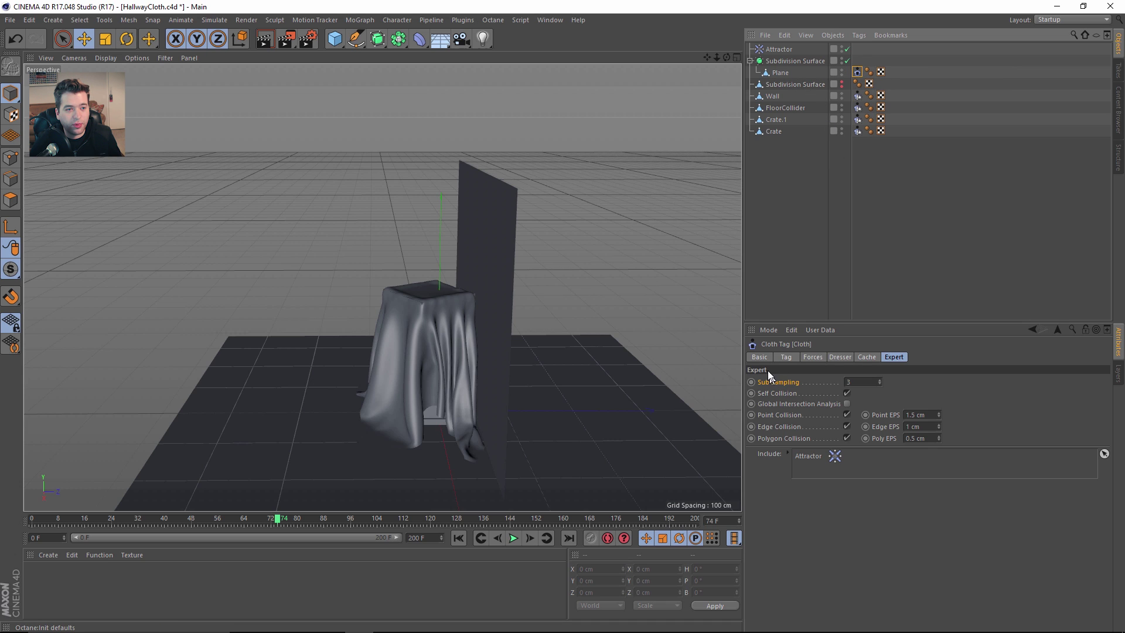
left_click(785, 356)
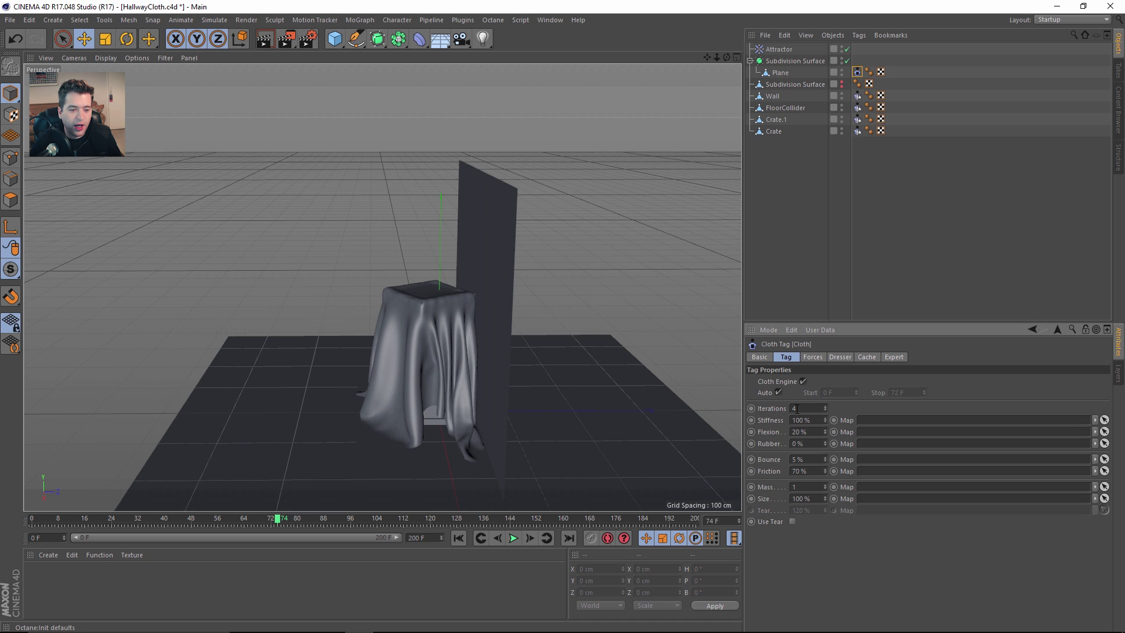
right_click(773, 409)
left_click(805, 615)
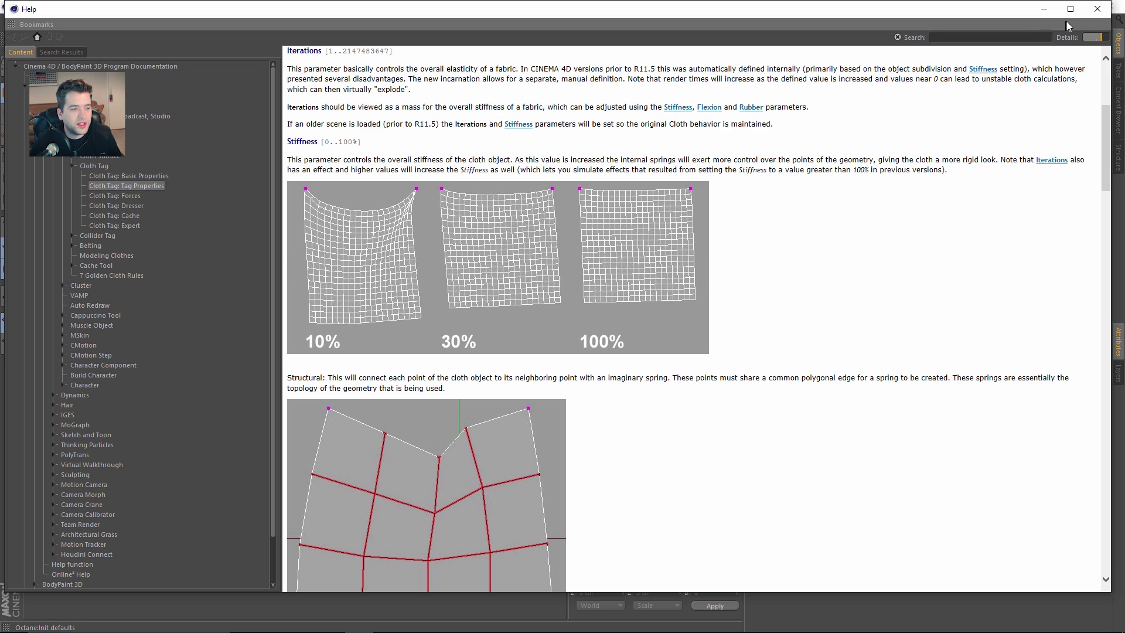
left_click(1097, 9)
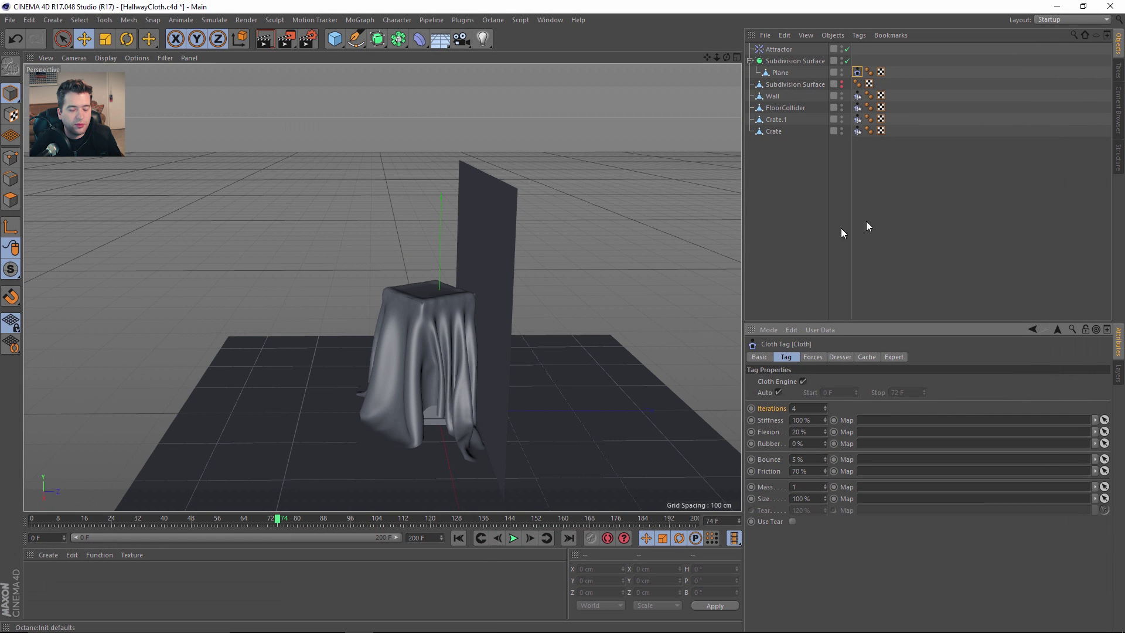
left_click(803, 407)
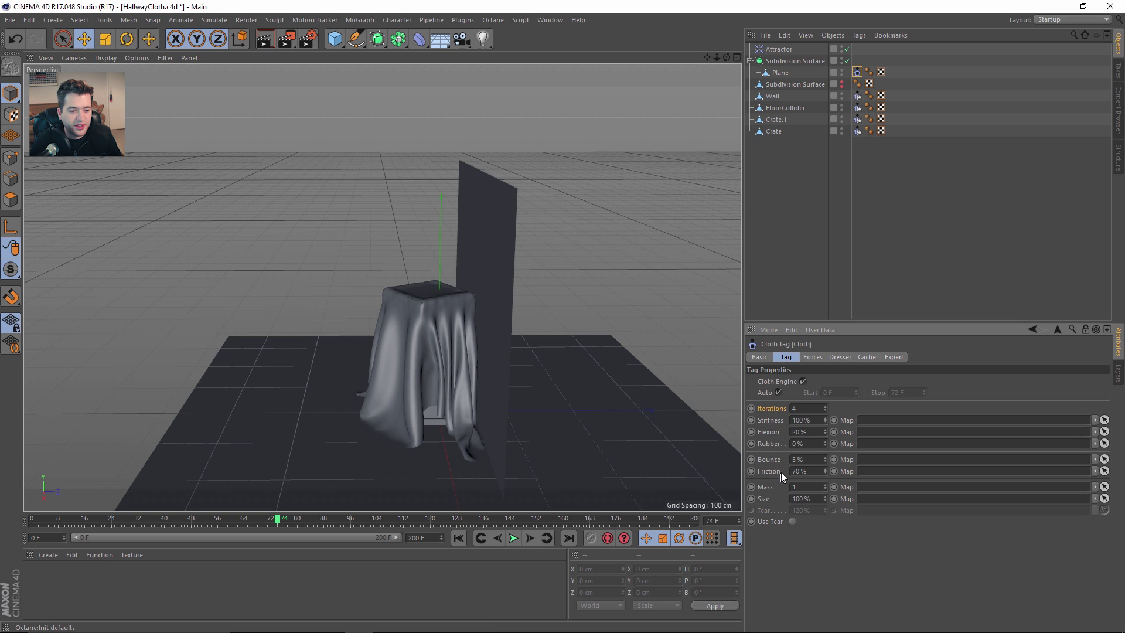
left_click(821, 357)
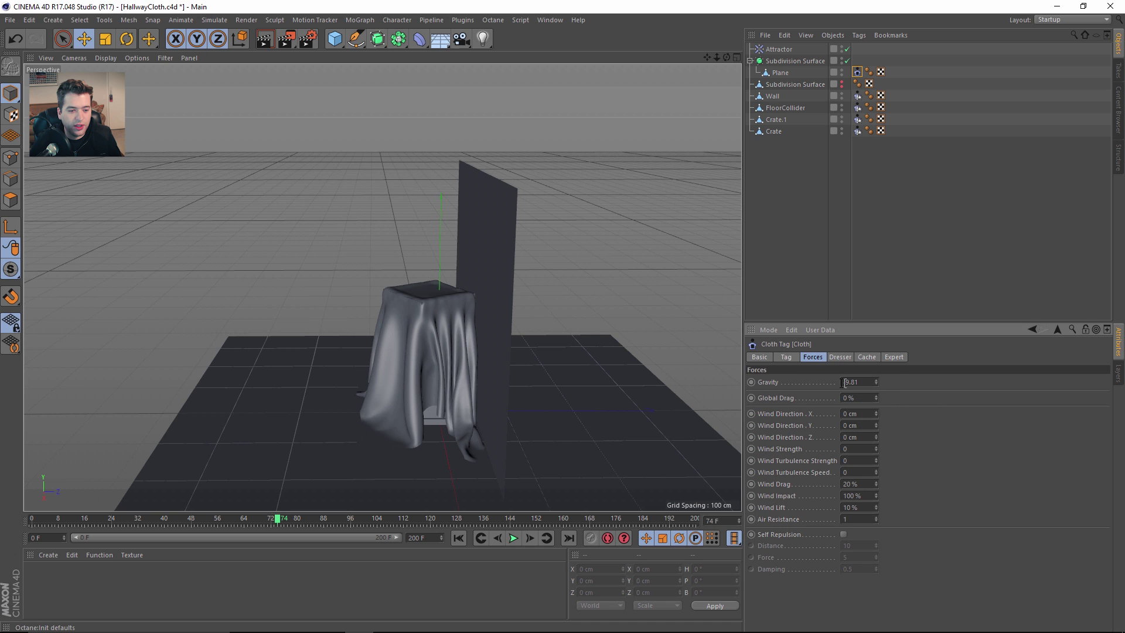
left_click(840, 356)
left_click(895, 356)
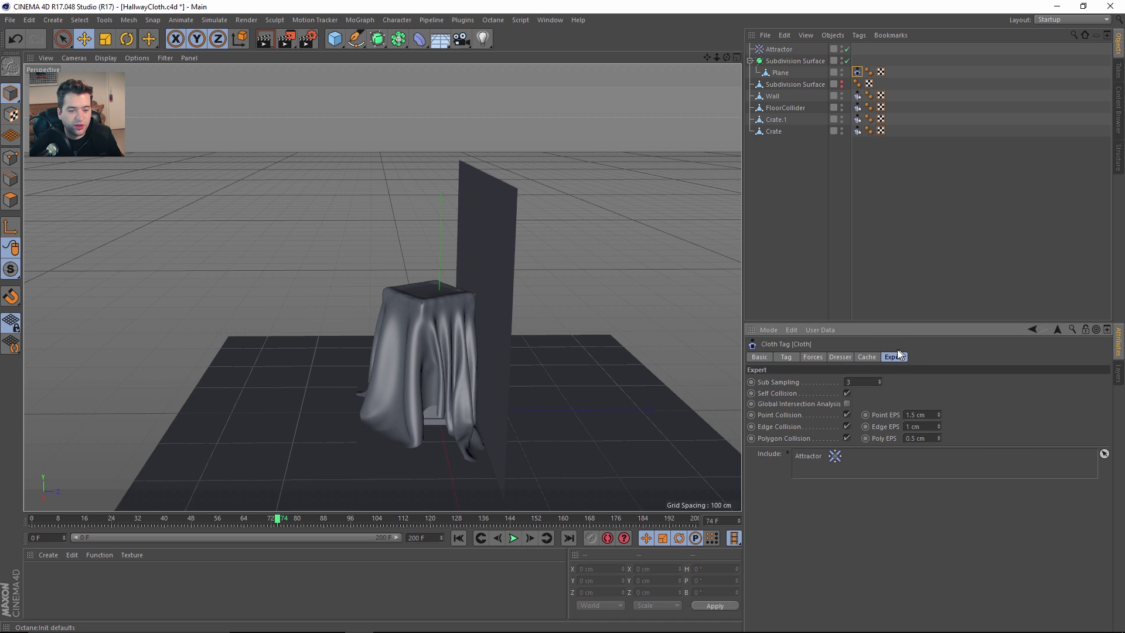
left_click(860, 230)
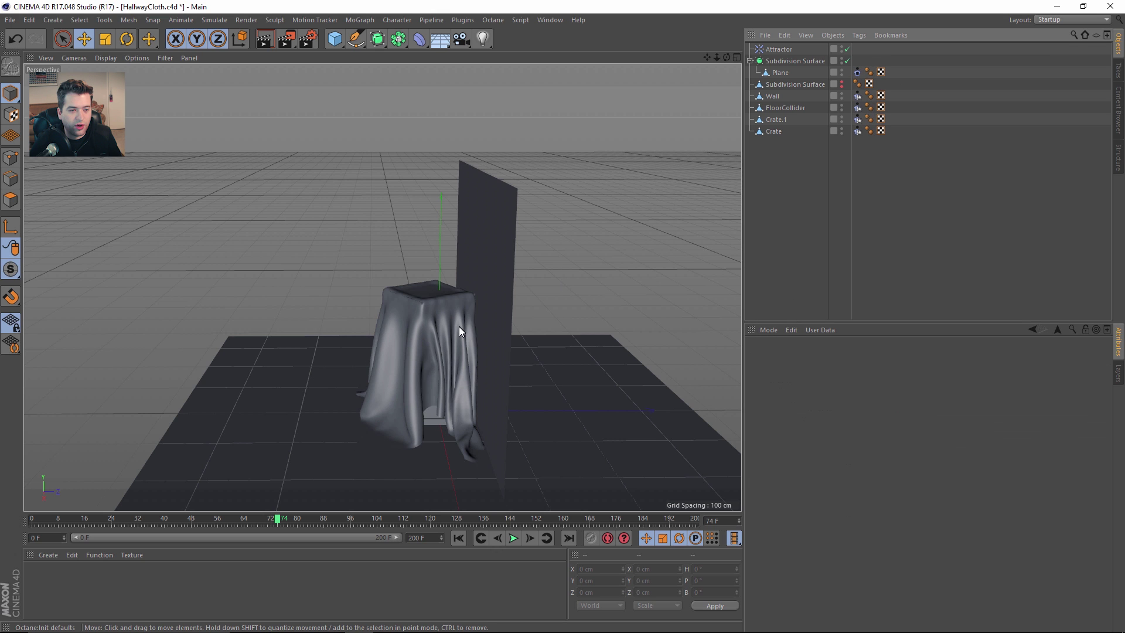
left_click_drag(458, 326, 511, 320, "alt")
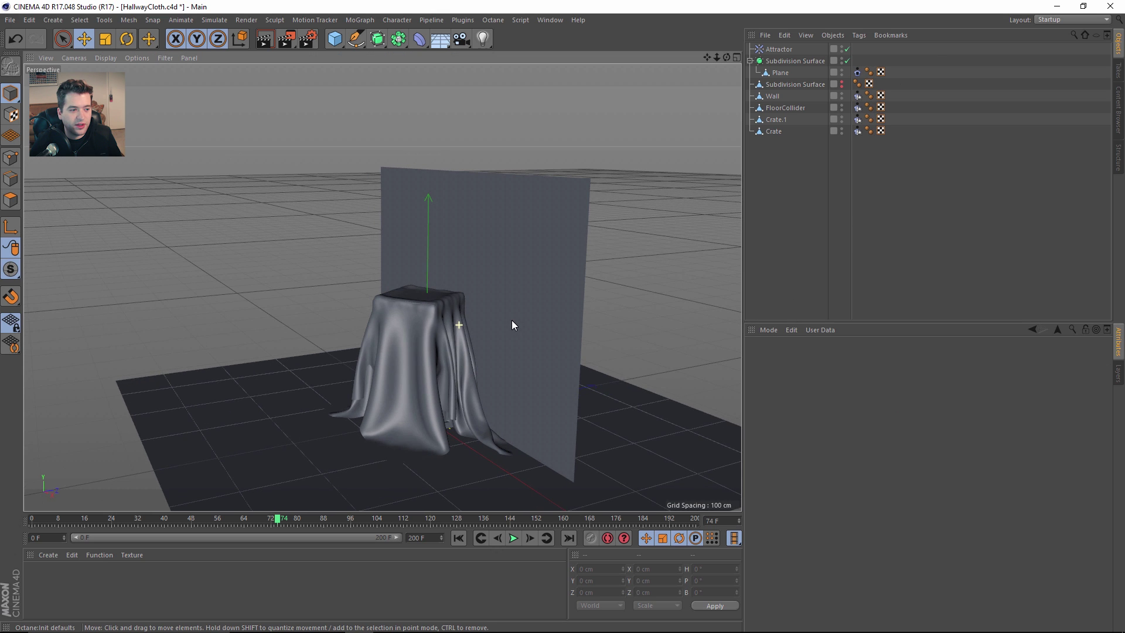
left_click(847, 60)
mouse_move(464, 273)
left_mouse_down("alt")
mouse_move(395, 354)
mouse_move(427, 393)
left_mouse_up("alt")
key("n")
key("b")
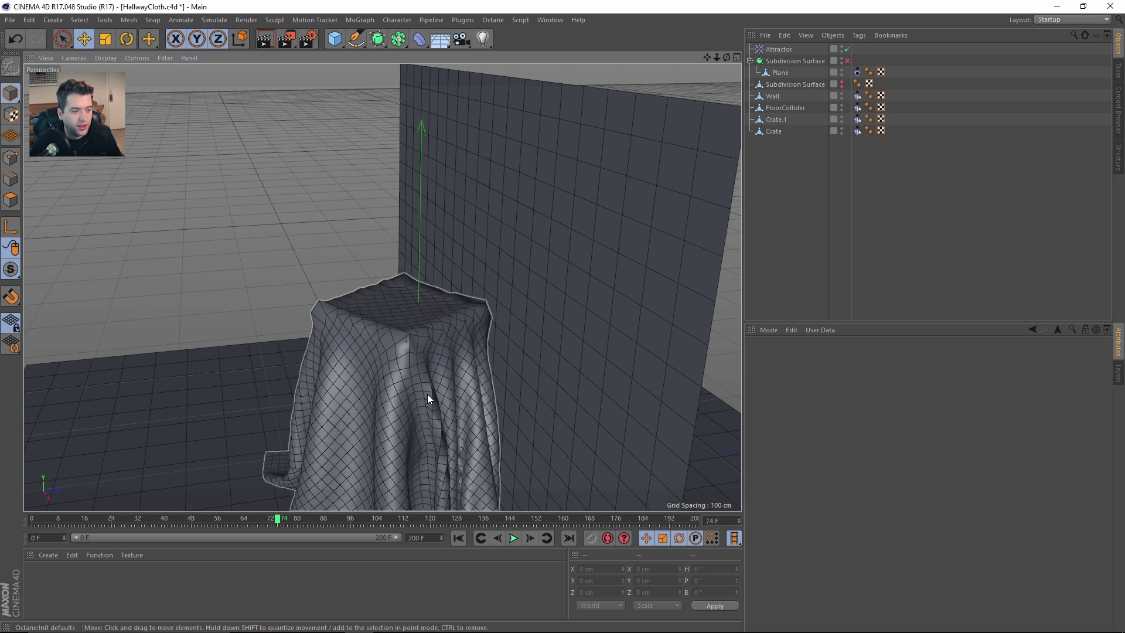
key("n")
key("a")
left_click(847, 61)
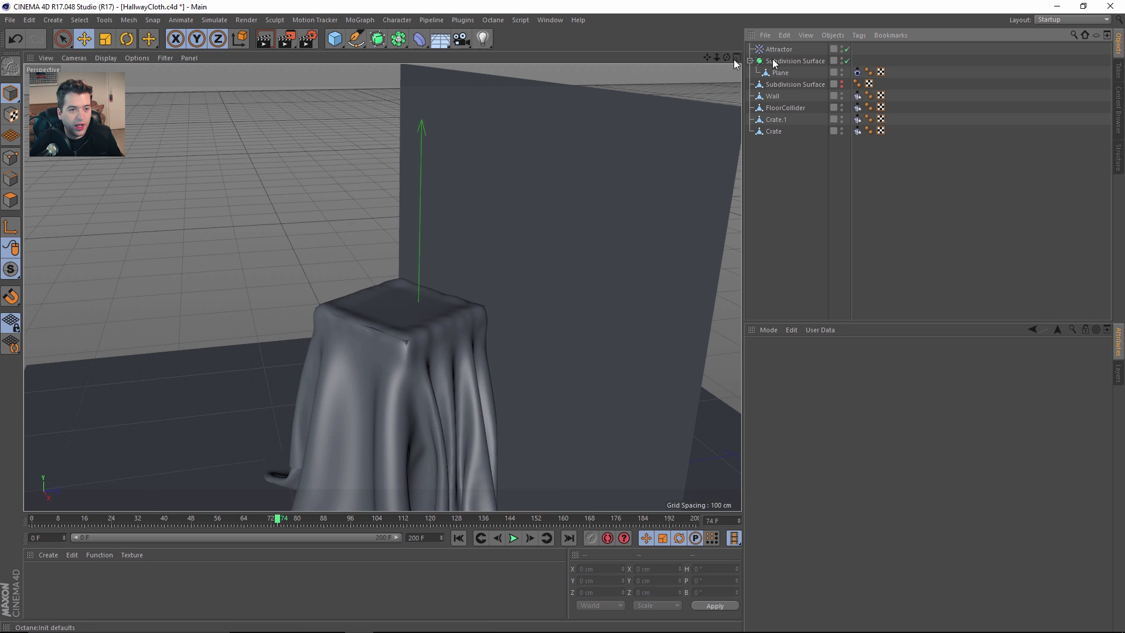
left_click(857, 72)
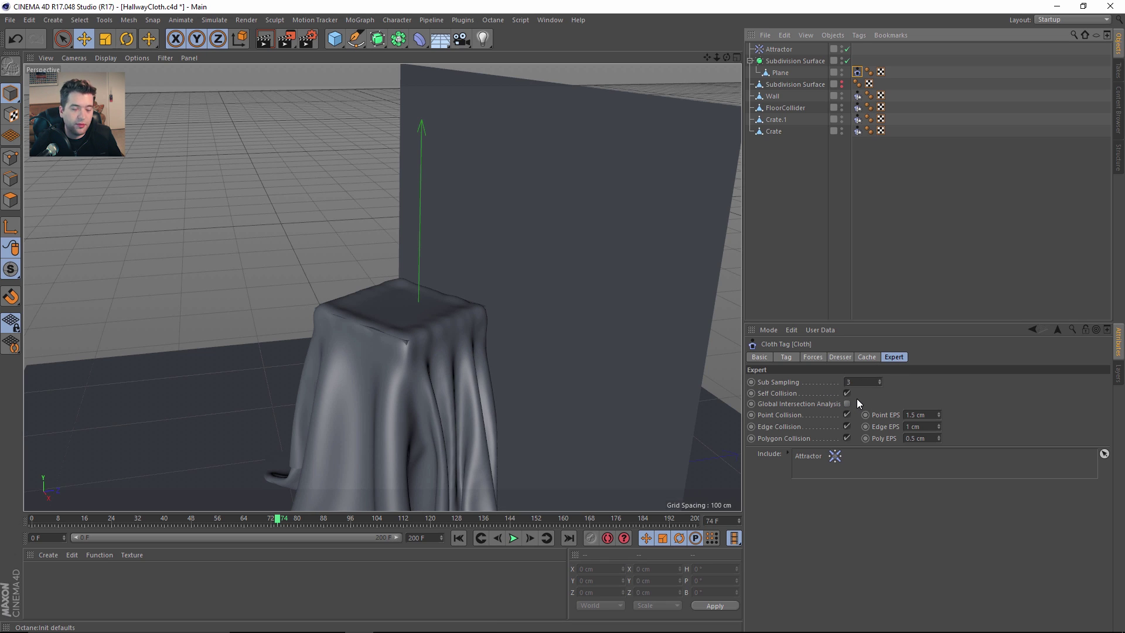
left_click(855, 381)
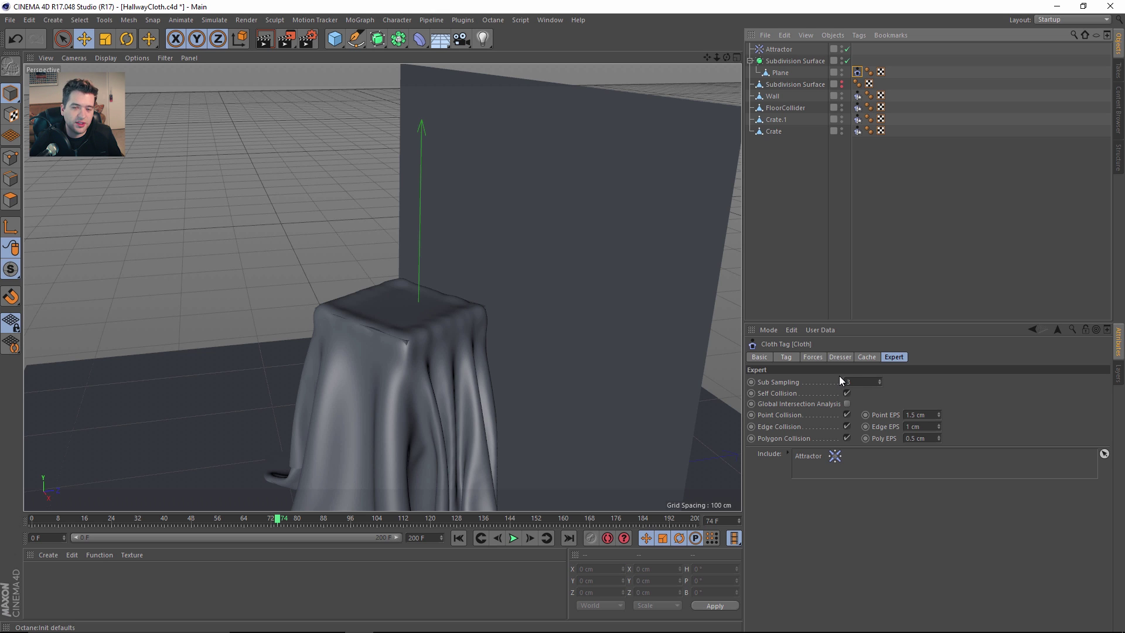
left_click_drag(600, 384, 437, 326, "alt")
left_click_drag(443, 367, 422, 318, "alt")
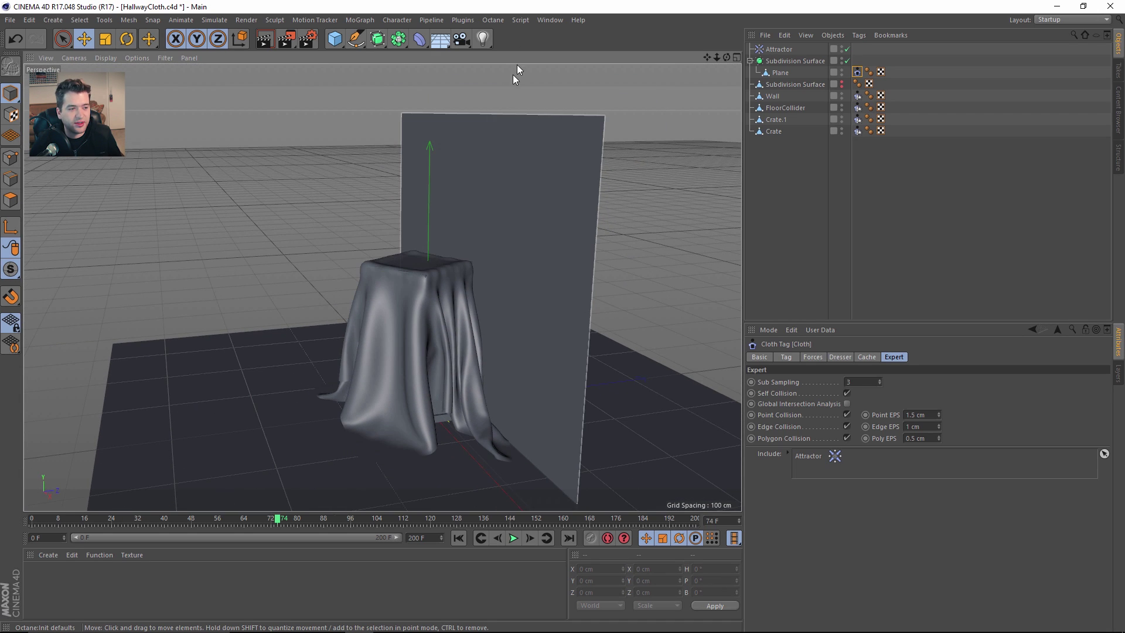
left_click(545, 20)
Switch to CreepyHall01 and review its Octane render passes: 32-bit multilayer EXR with Zip compression.
left_click(617, 312)
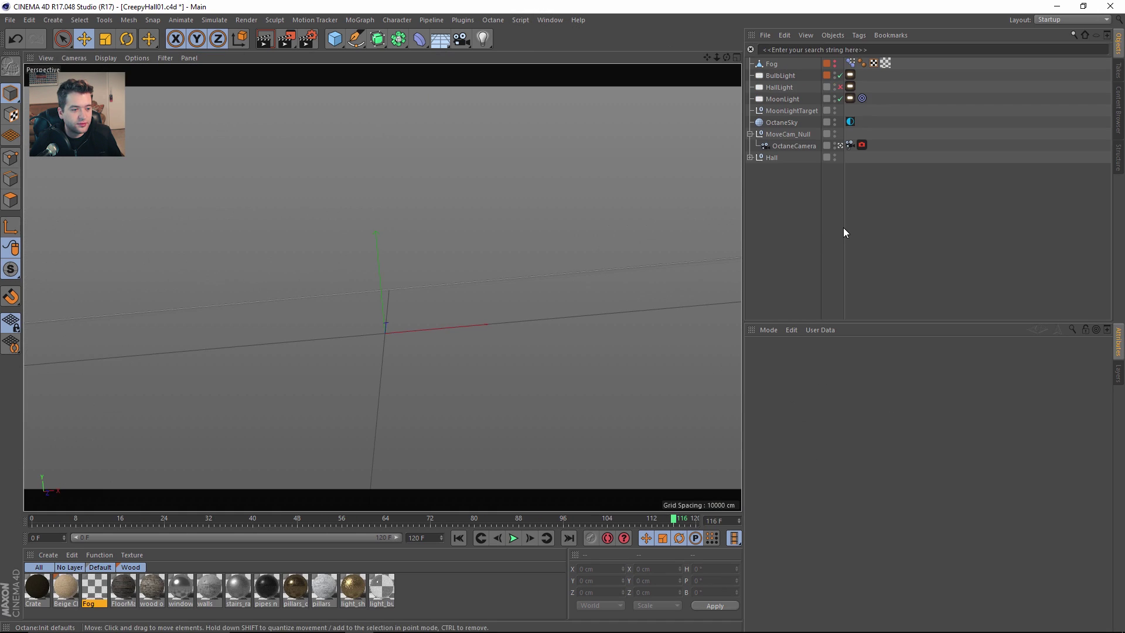
left_click(307, 38)
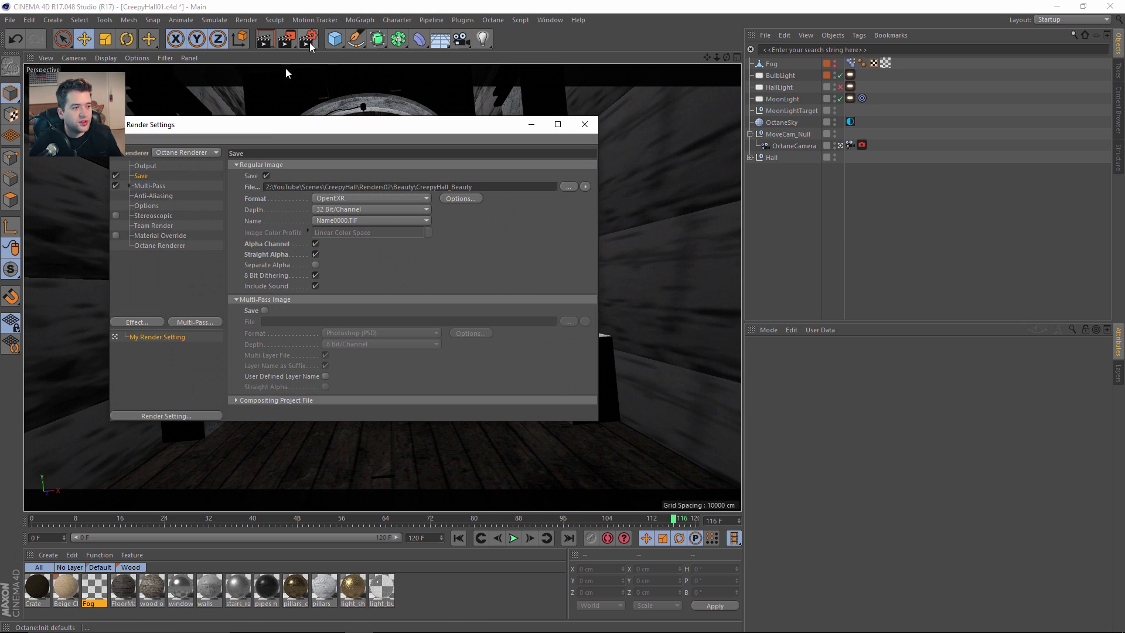
left_click_drag(269, 124, 464, 107)
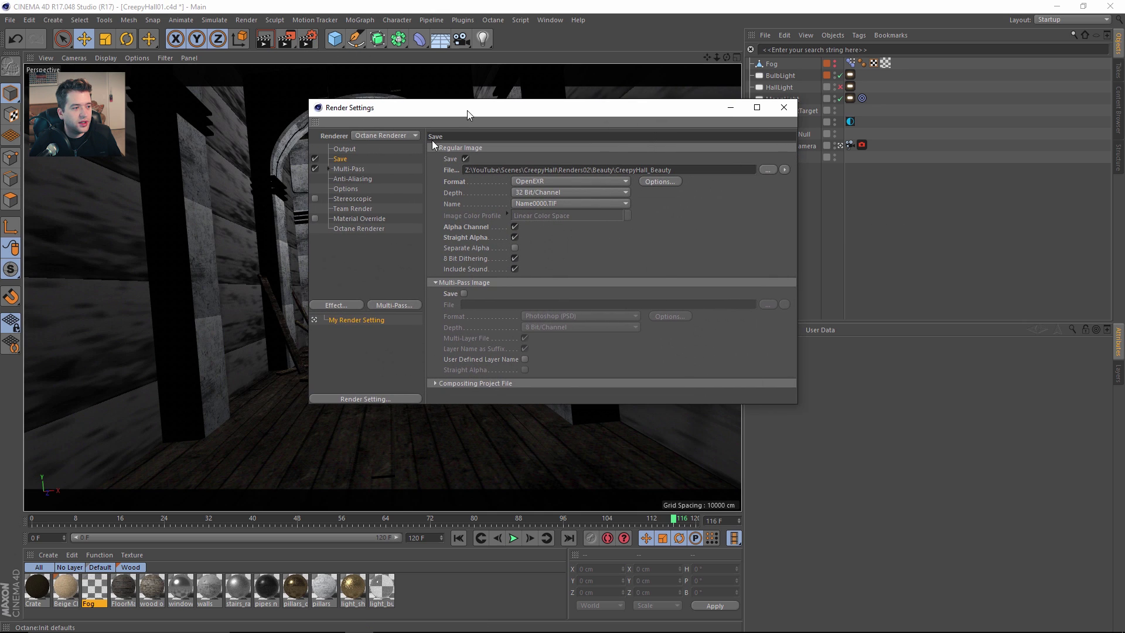
left_click(369, 229)
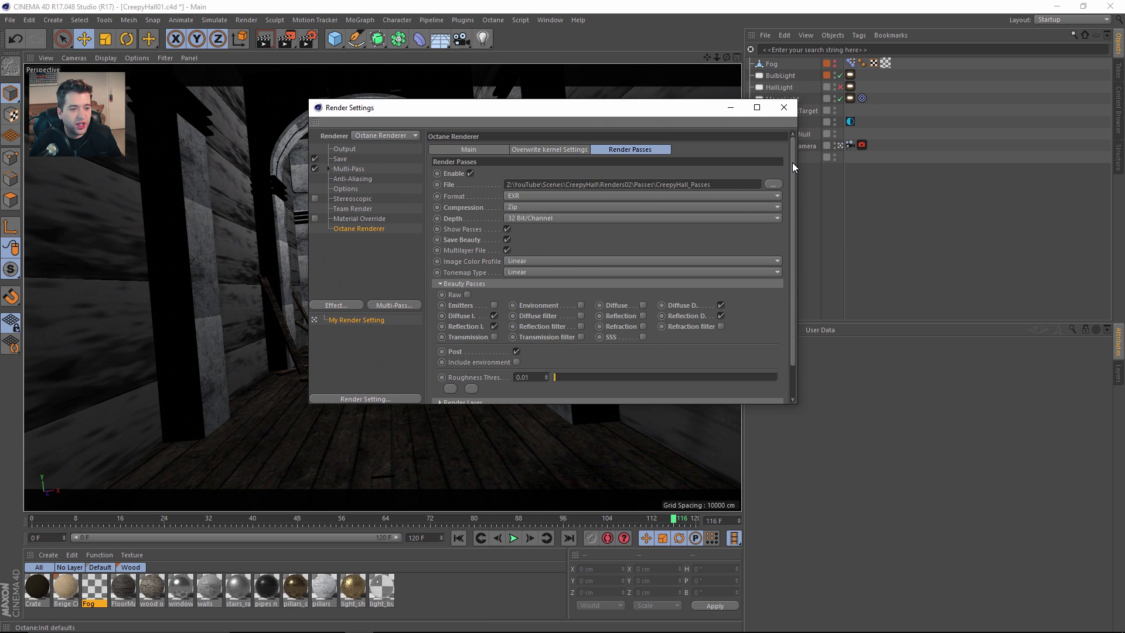
scroll(792, 163, "down", 2)
scroll(798, 167, "up", 2)
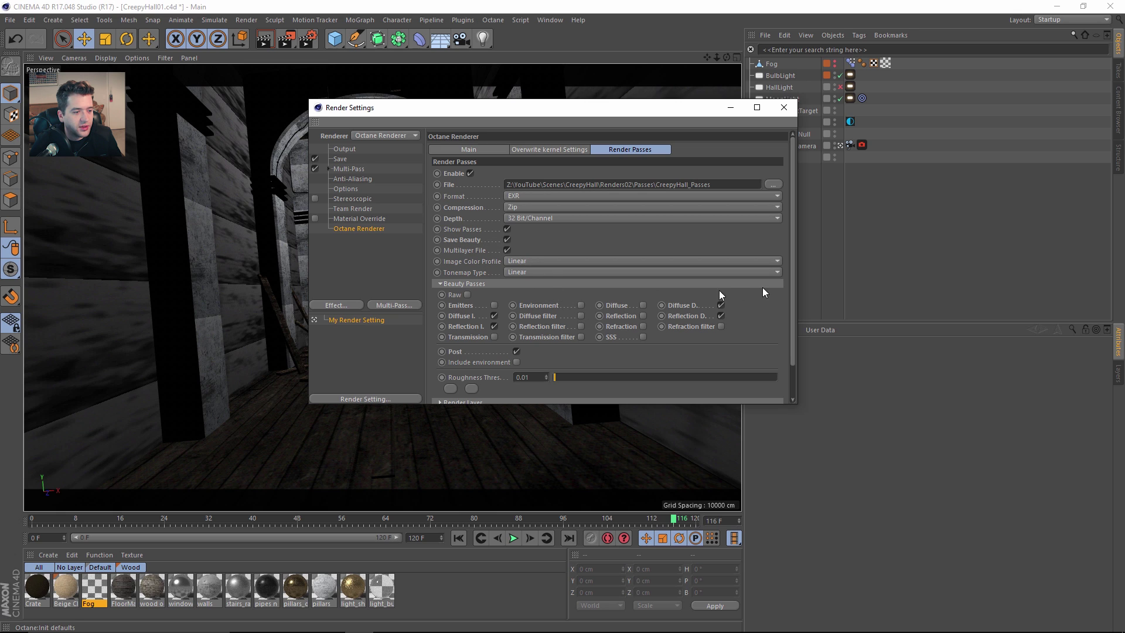
scroll(786, 271, "down", 3)
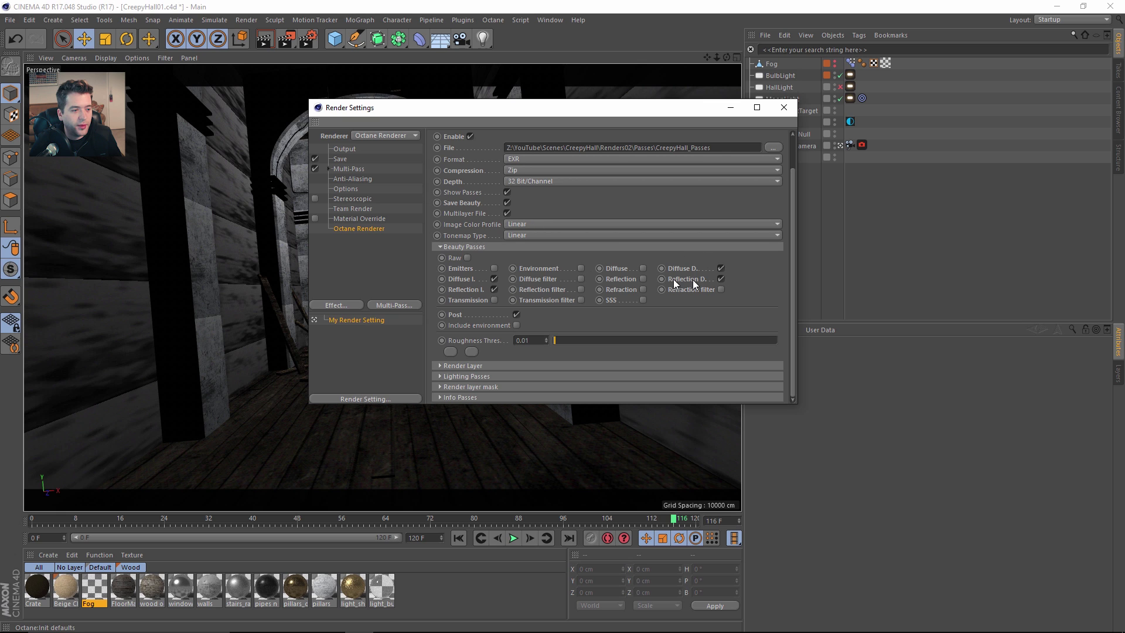
mouse_move(502, 111)
left_mouse_down()
mouse_move(519, 354)
mouse_move(497, 109)
left_mouse_up()
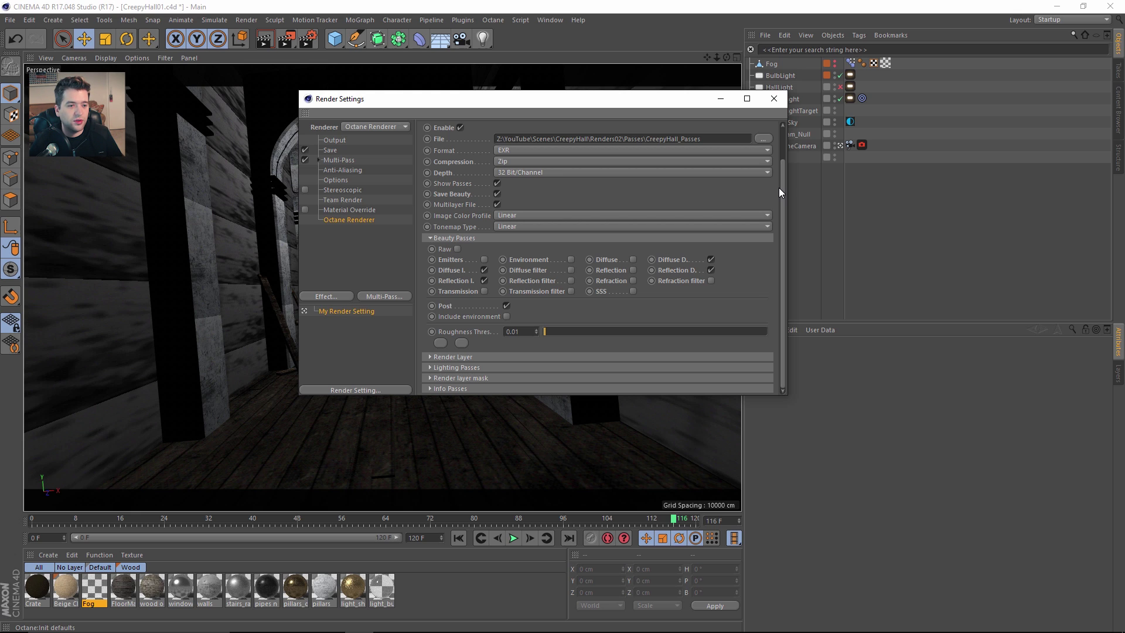
left_click(771, 64)
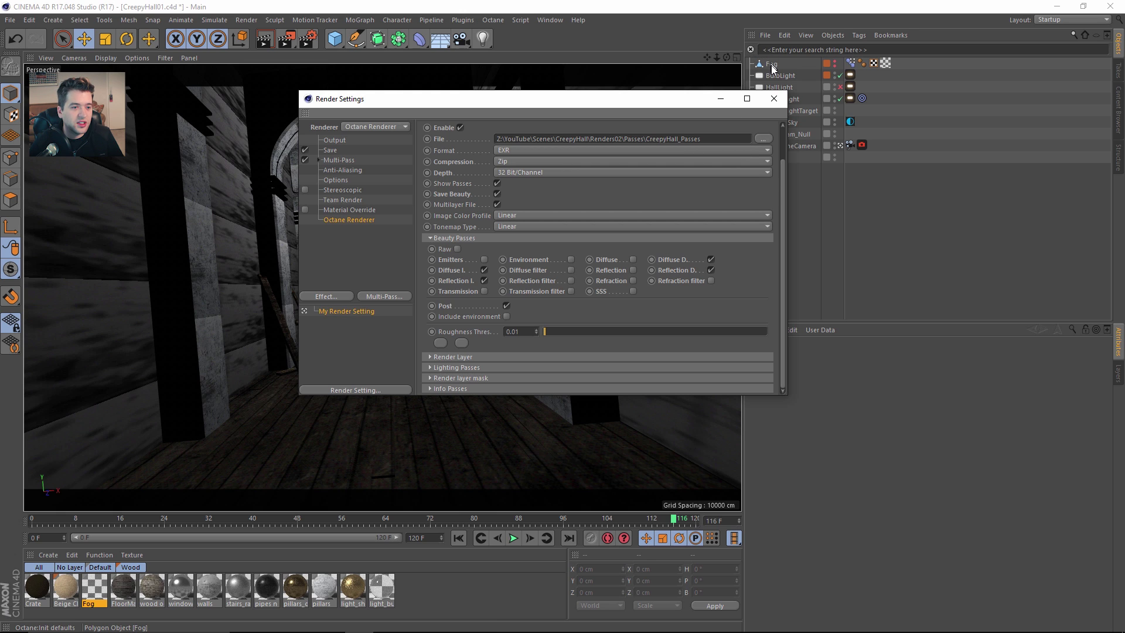
left_click(891, 169)
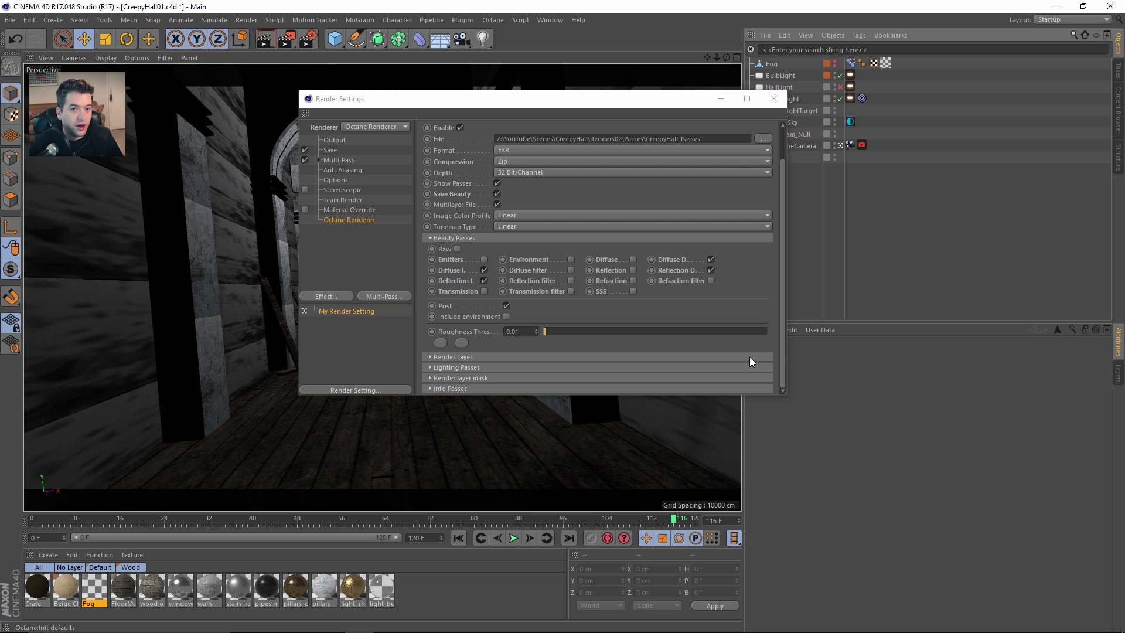
left_click_drag(674, 104, 611, 103)
left_click(850, 122)
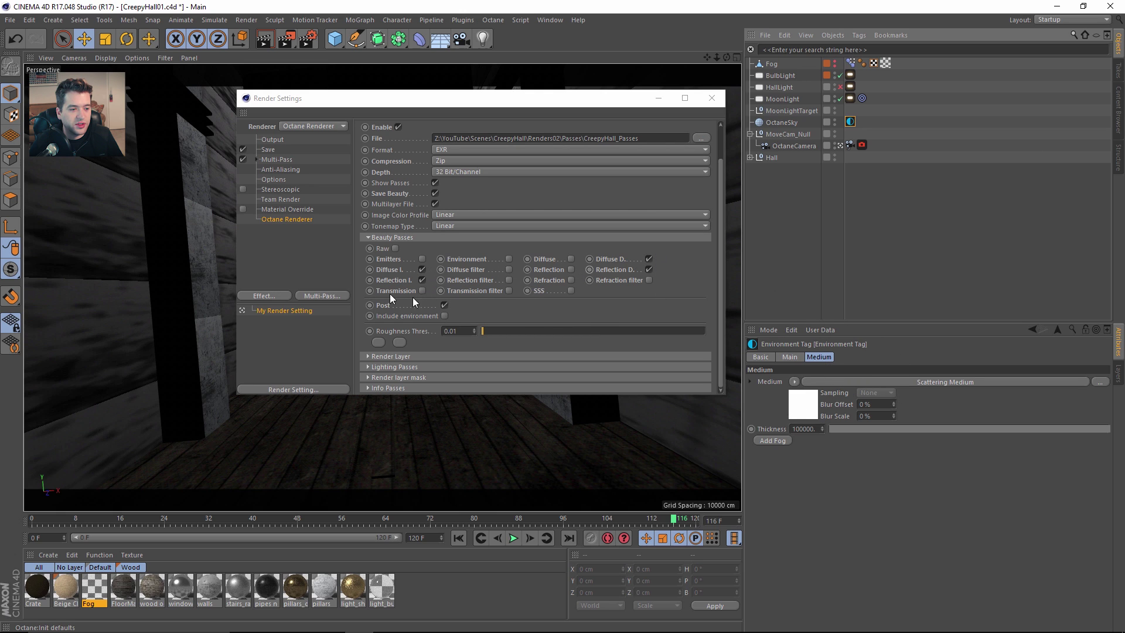
left_click(891, 258)
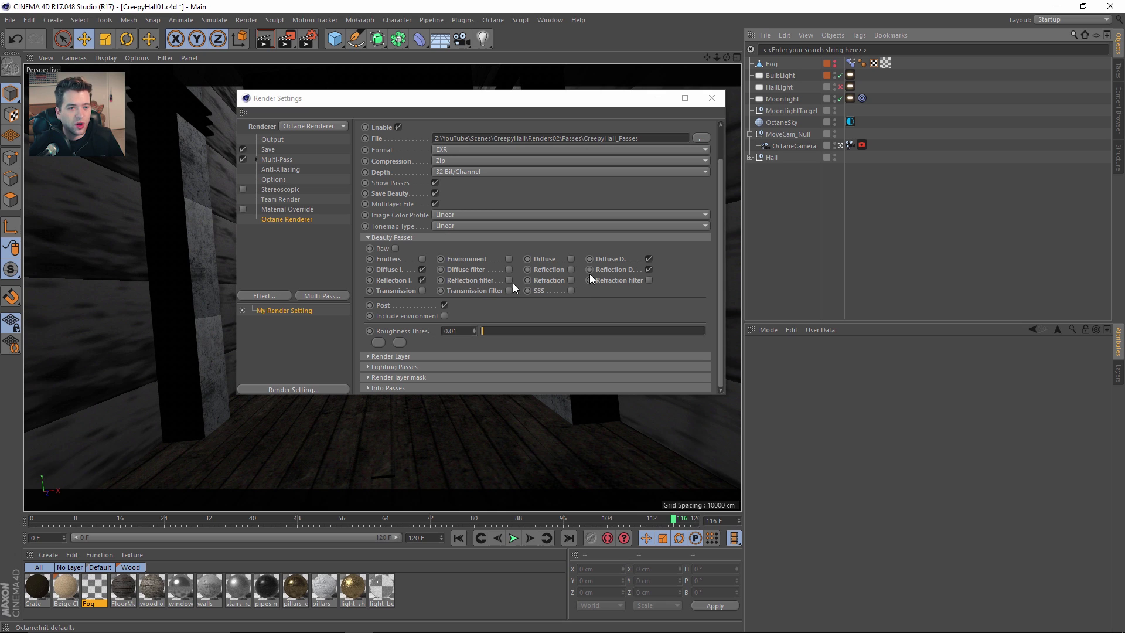
left_click_drag(613, 102, 689, 138)
left_click_drag(796, 196, 796, 166)
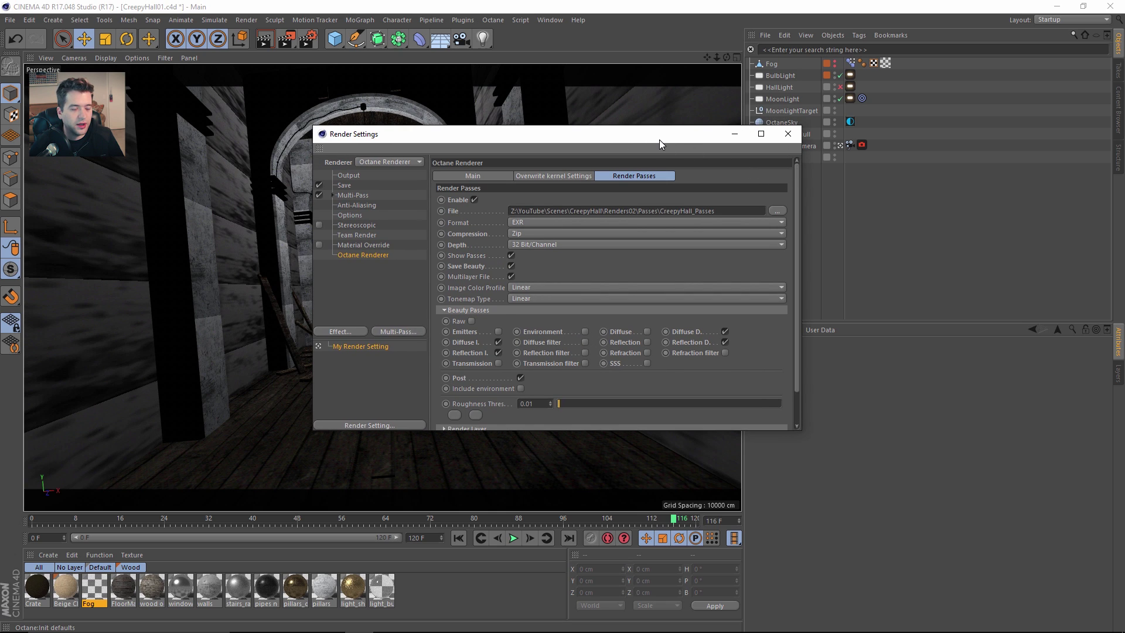
Review the Octane Main settings and Network Render preferences, then move Render Settings aside.
left_click(500, 175)
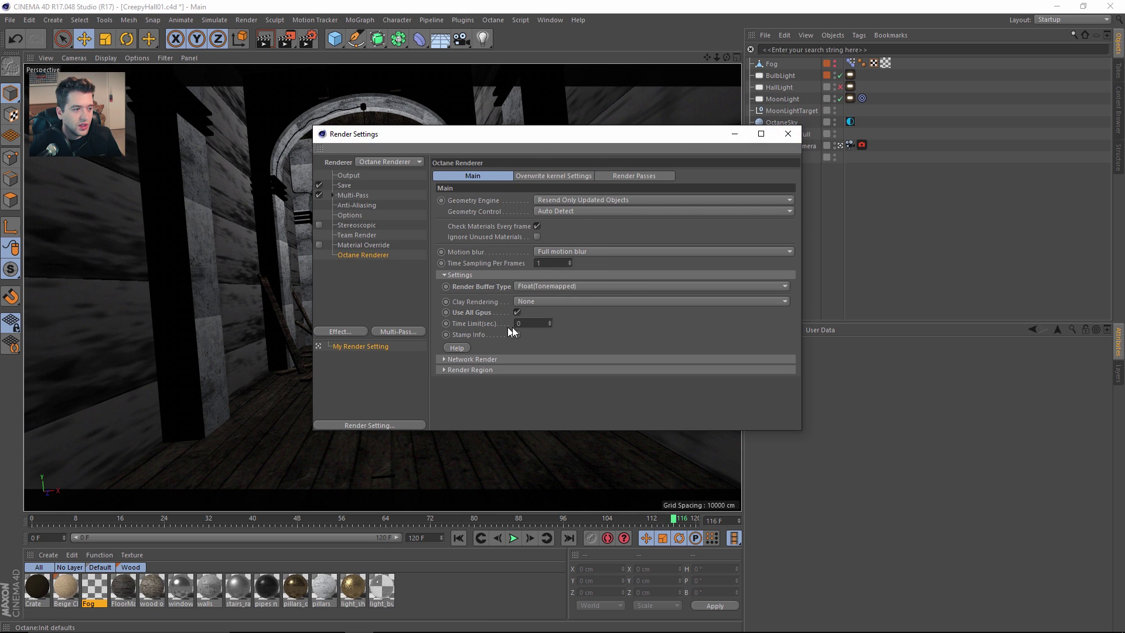
left_click(489, 359)
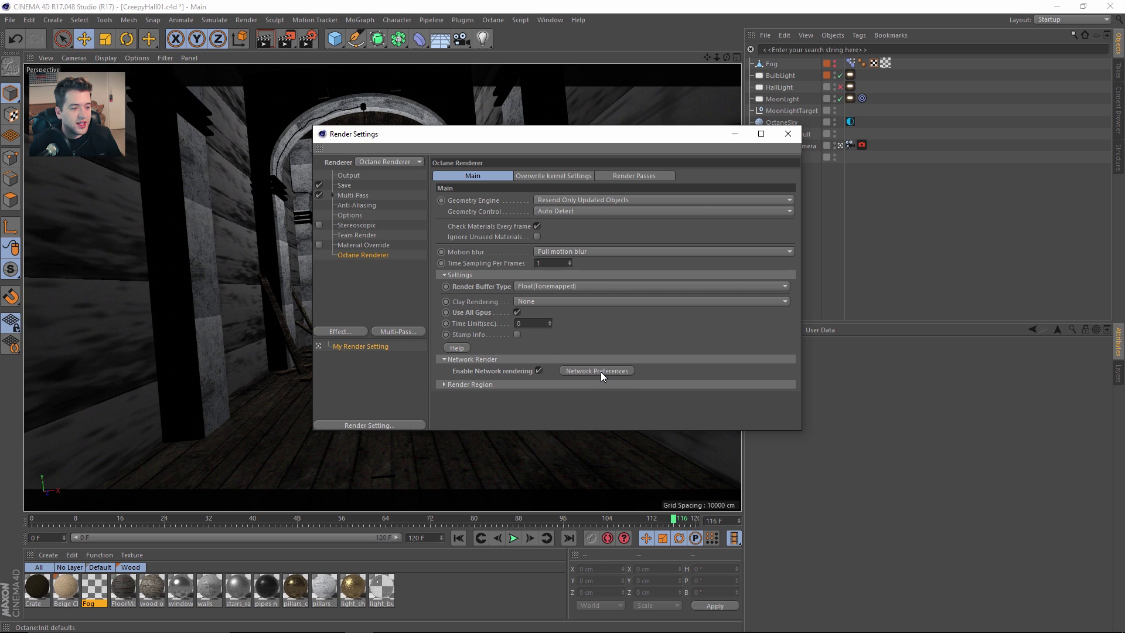
left_click(610, 370)
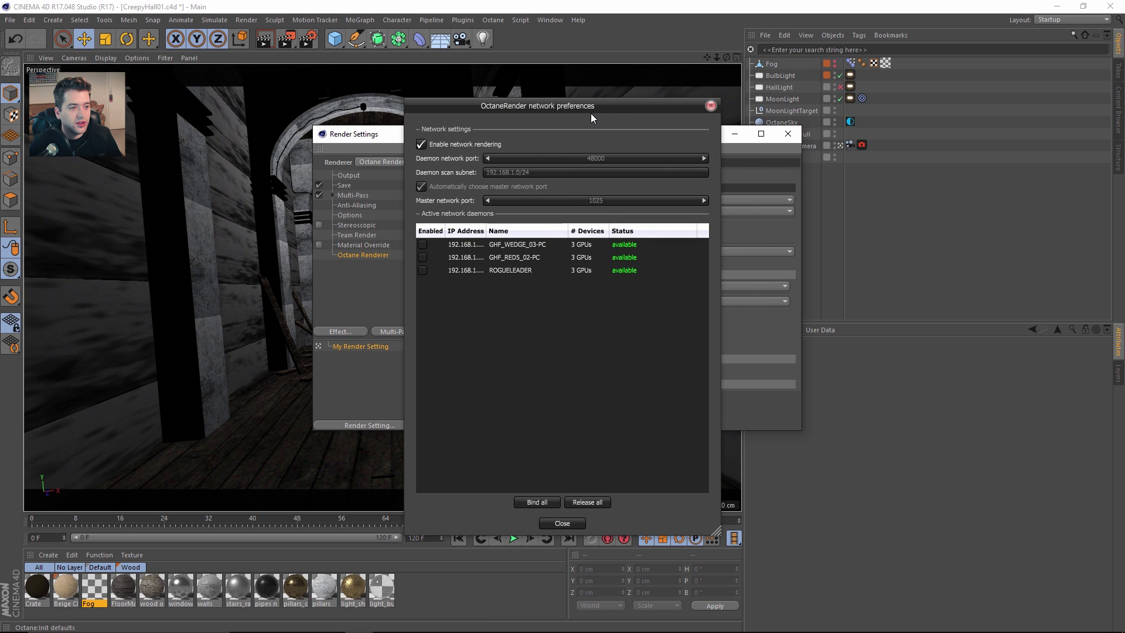
mouse_move(590, 114)
left_mouse_down()
mouse_move(615, 108)
mouse_move(594, 111)
left_mouse_up()
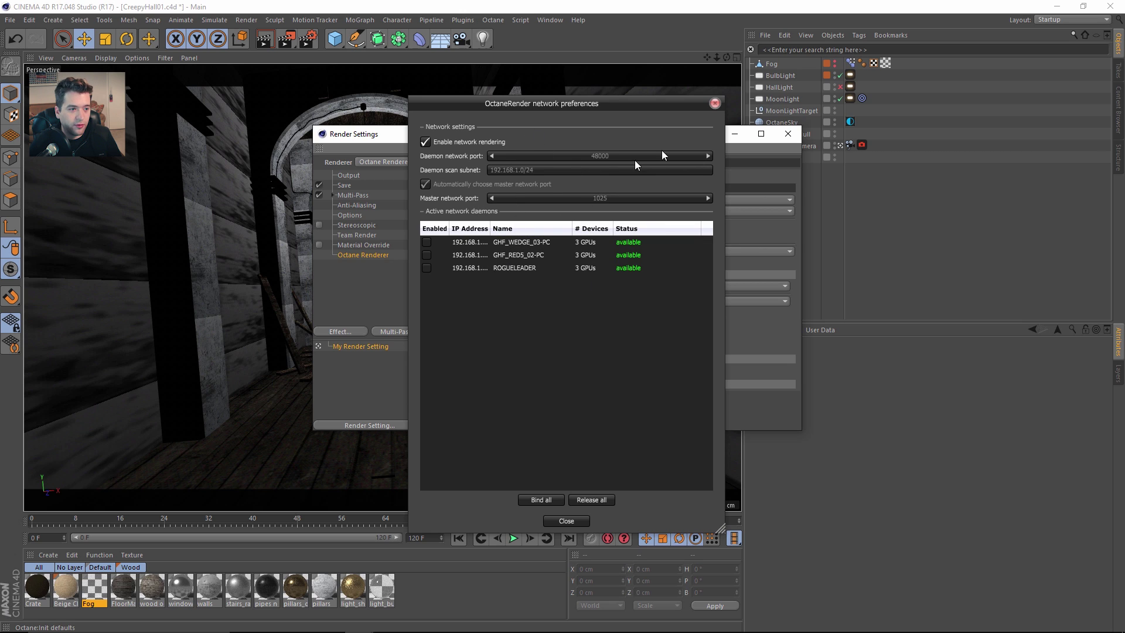
left_click(714, 104)
left_click_drag(679, 139, 596, 124)
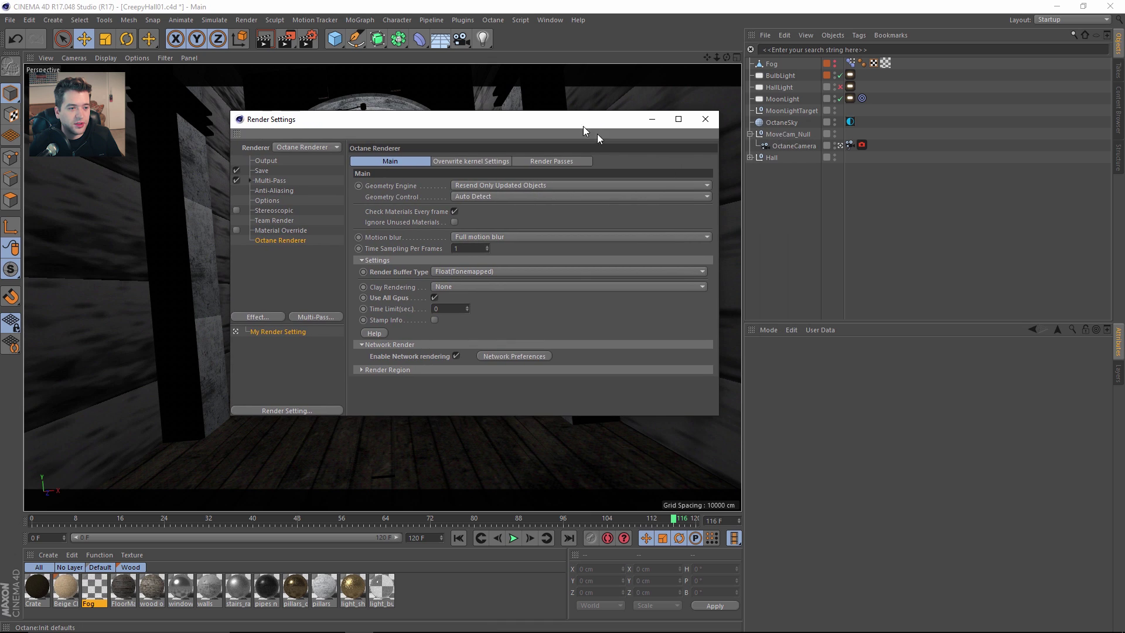
In After Effects, open the RenderLayersOctane3Alpha composition and preview a later frame.
mouse_move(554, 627)
left_click(387, 621)
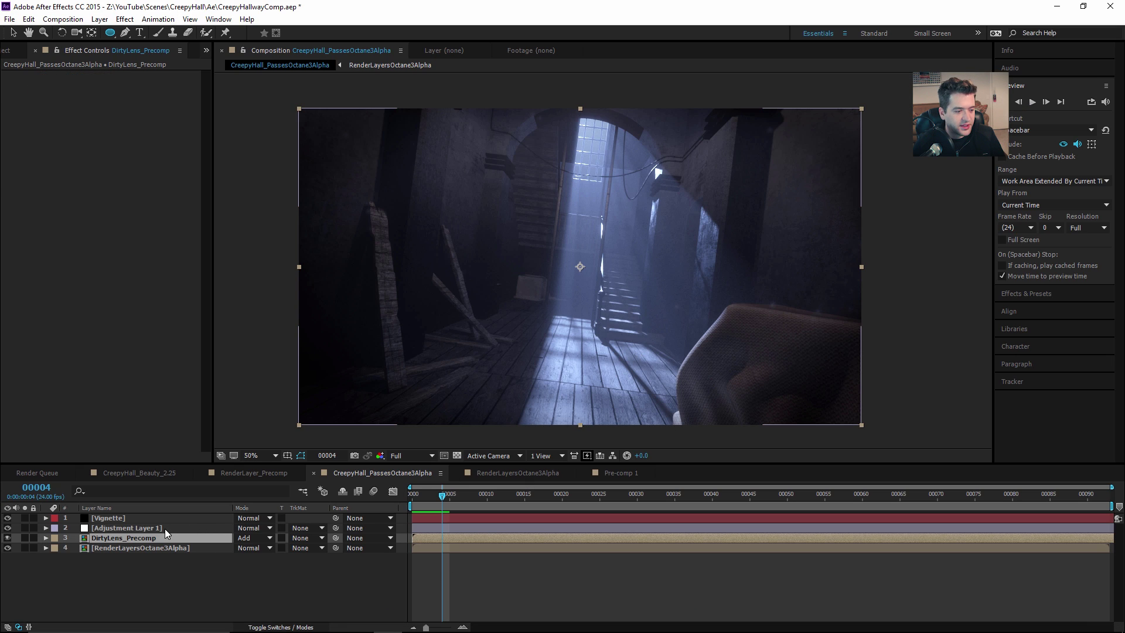
left_click(478, 476)
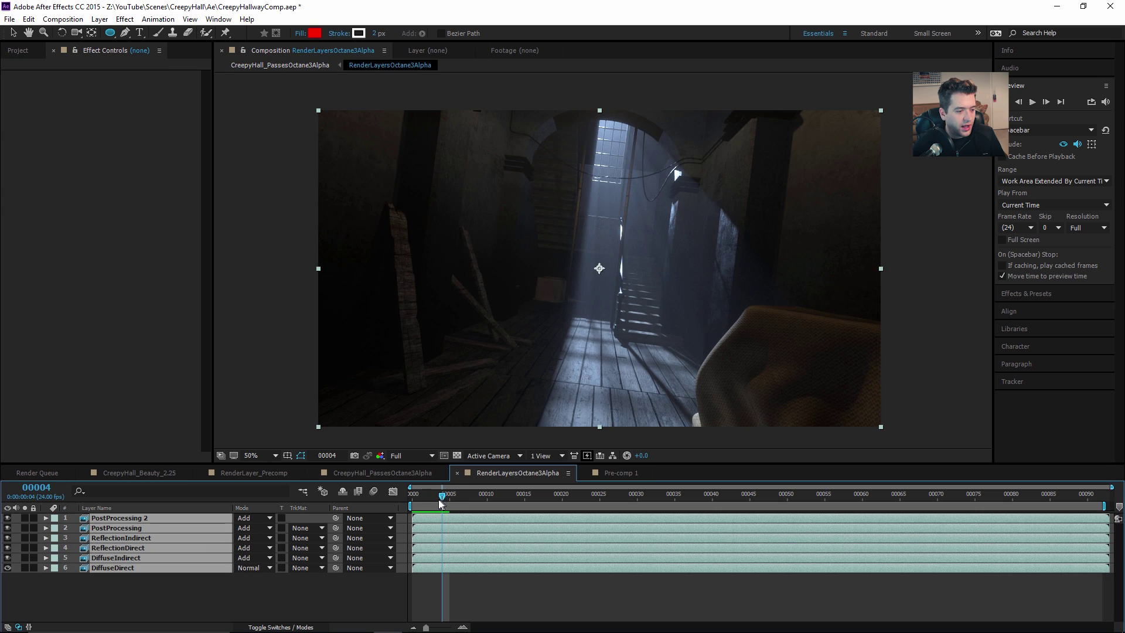
left_click_drag(445, 499, 412, 497)
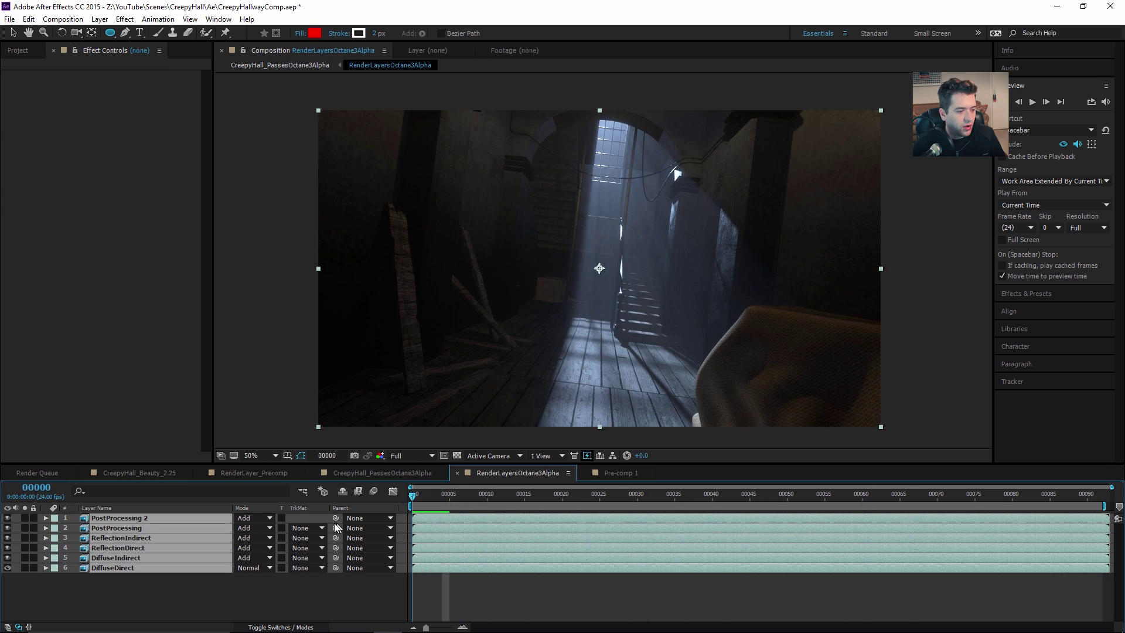
Check the interpretation settings of the Octane3Alpha EXR footage.
left_click(19, 51)
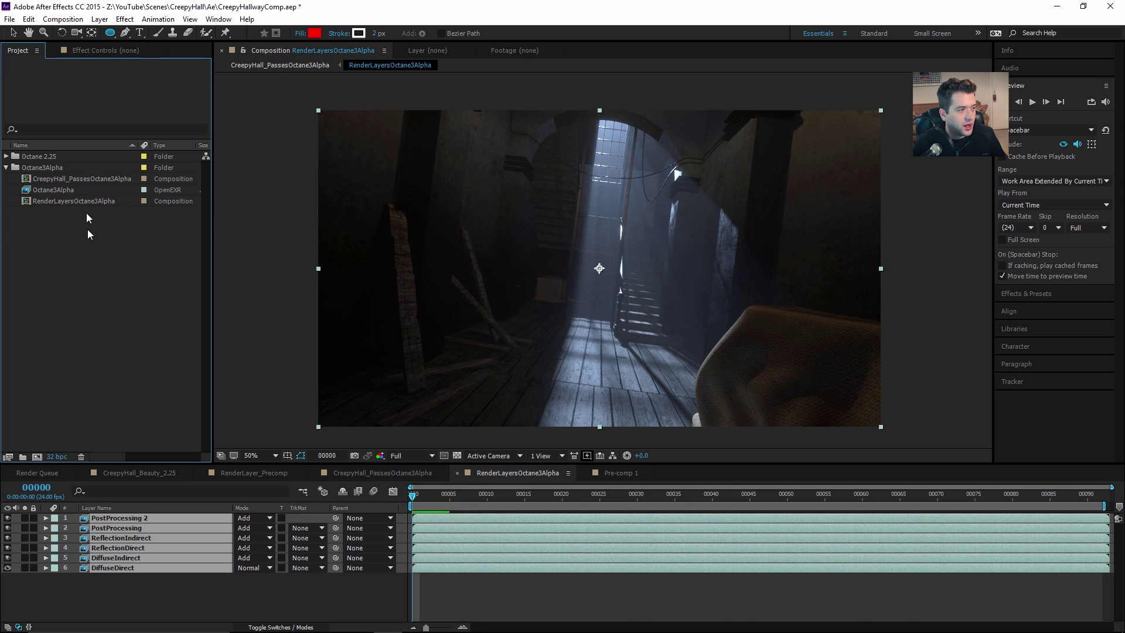
left_click(54, 189)
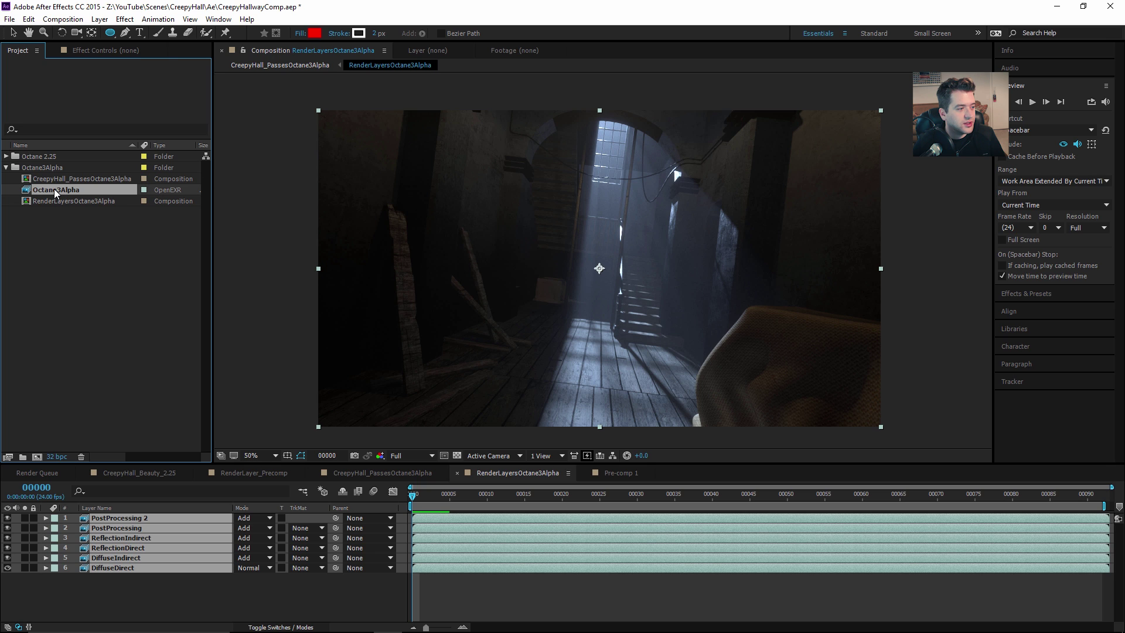
key("ctrl+alt+g")
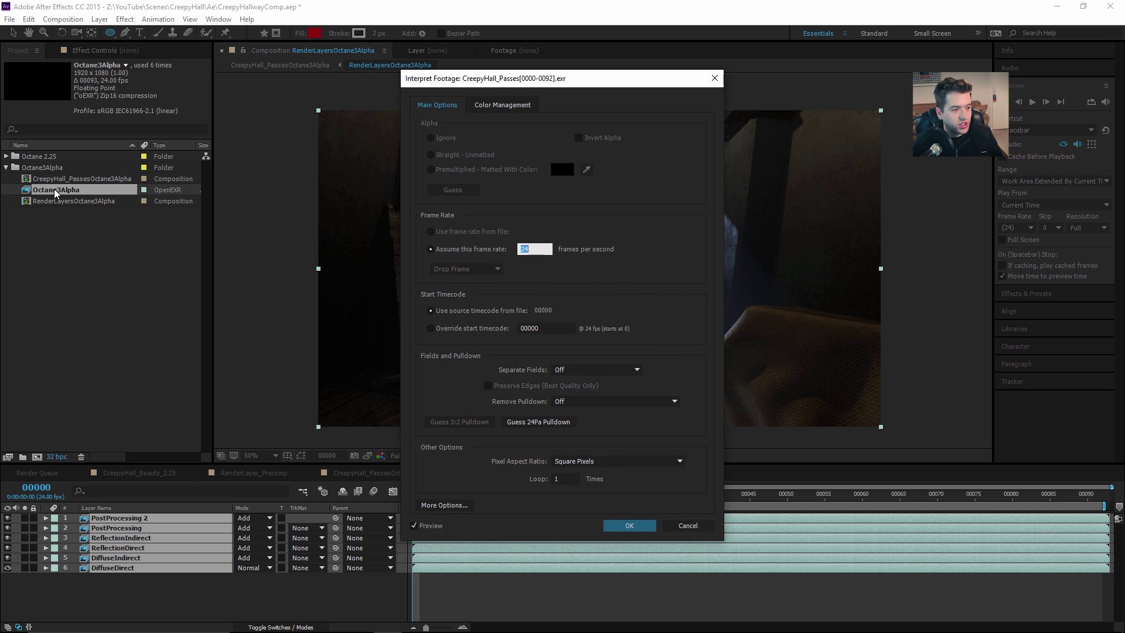
key("Return")
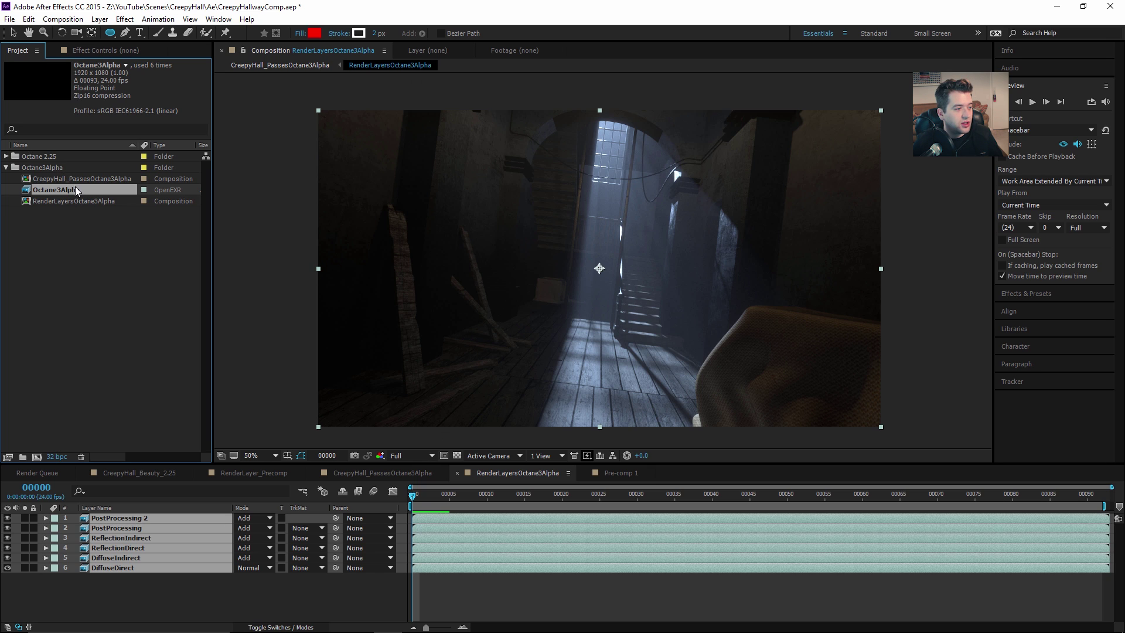
Set the project to 32 bpc float with a linearized sRGB working space.
left_click(36, 457)
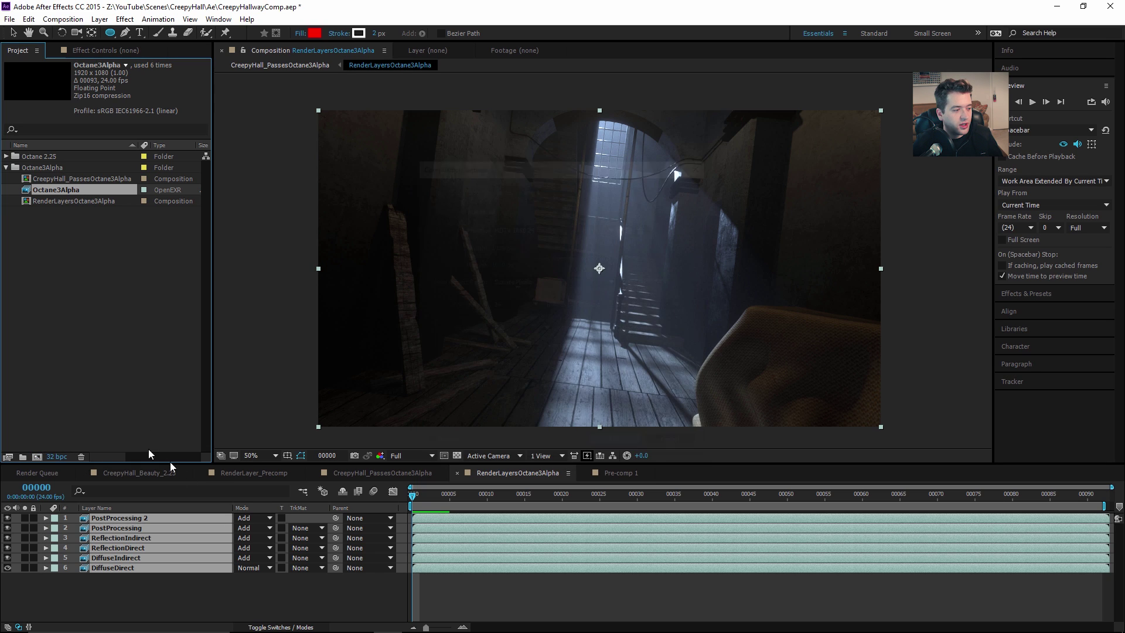
left_click(671, 446)
left_click(57, 457)
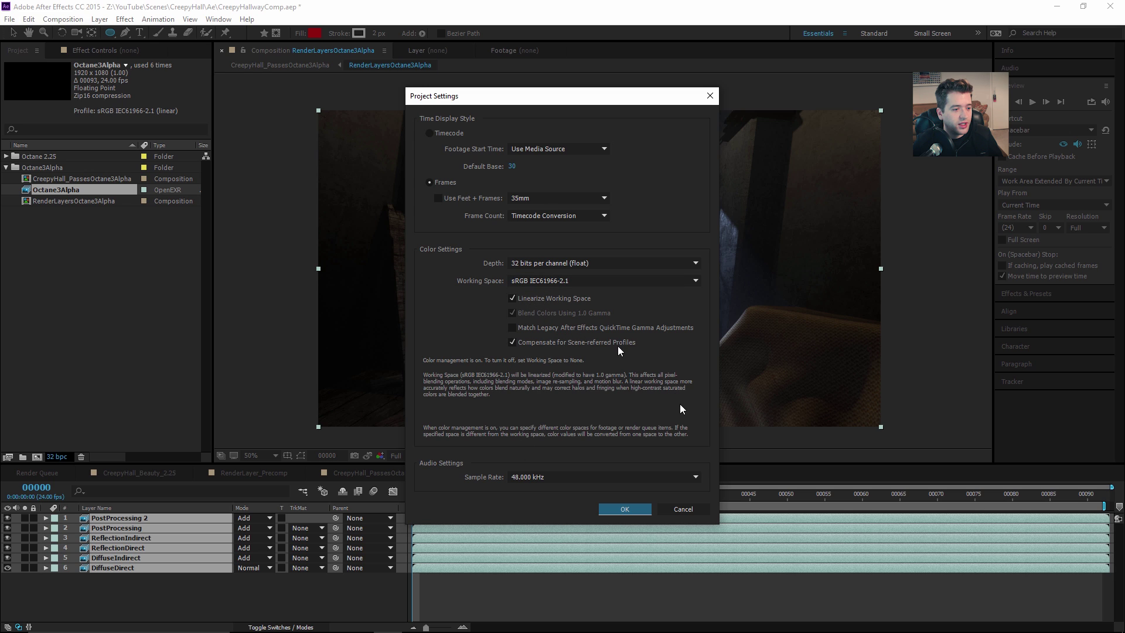
left_click(609, 510)
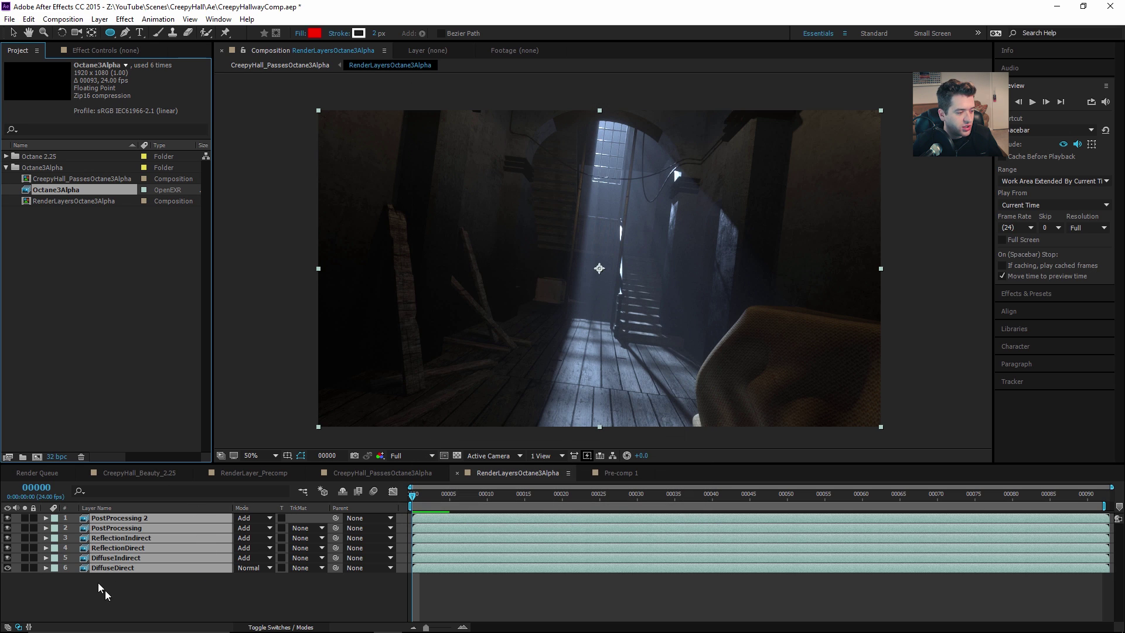
Apply the EXtractoR effect to the DiffuseDirect layer.
left_click(124, 590)
left_click(123, 568)
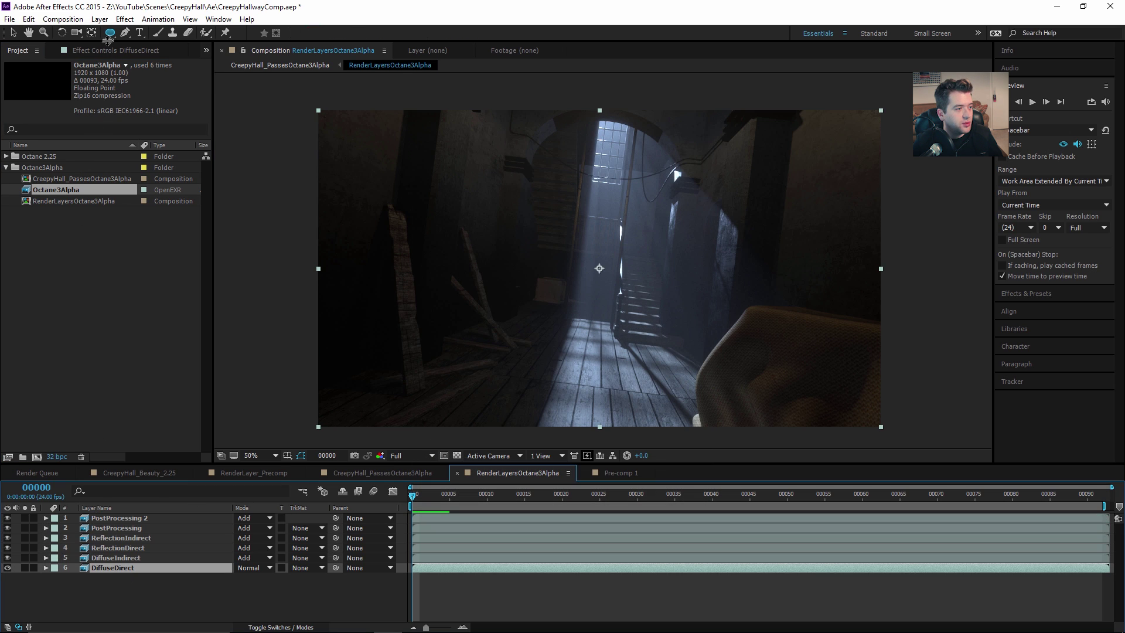
left_click(105, 51)
left_click(125, 19)
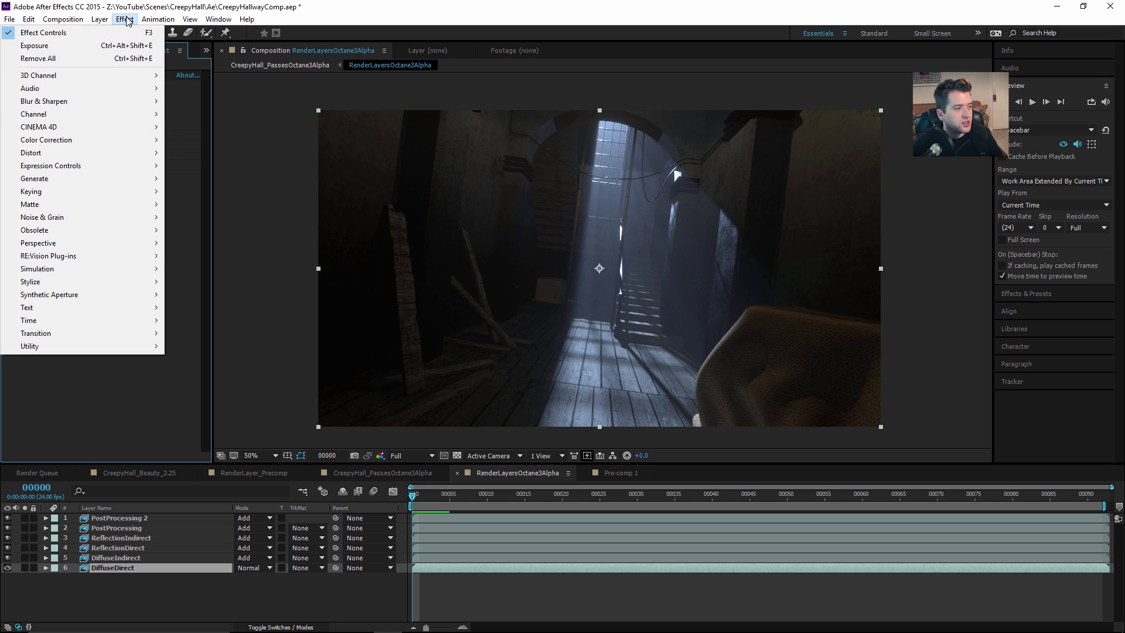
mouse_move(122, 77)
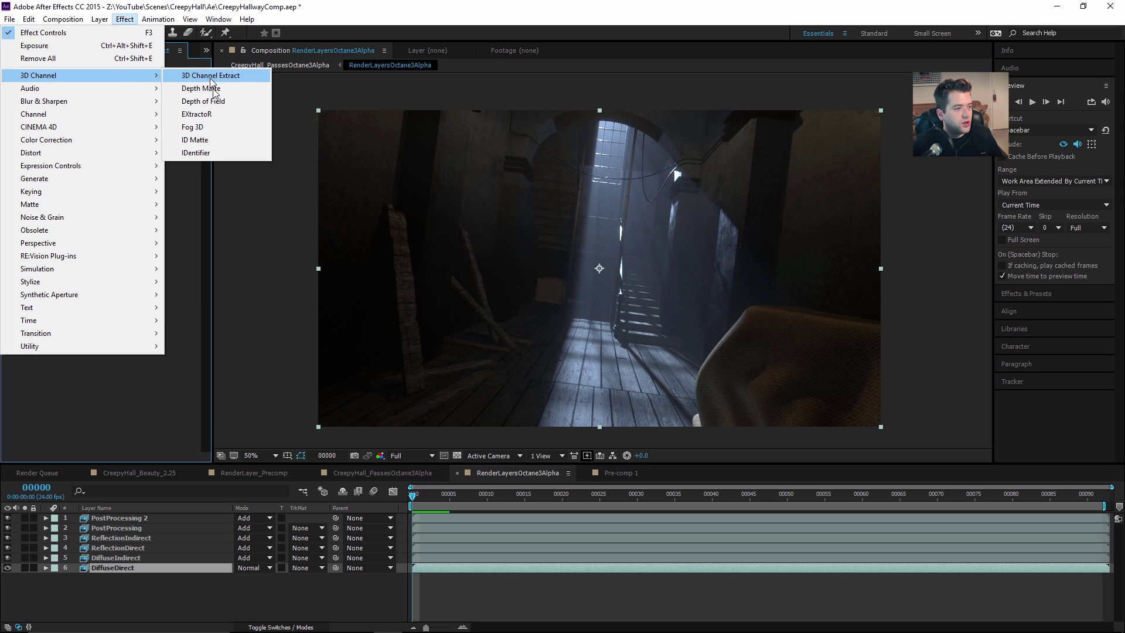
left_click(202, 115)
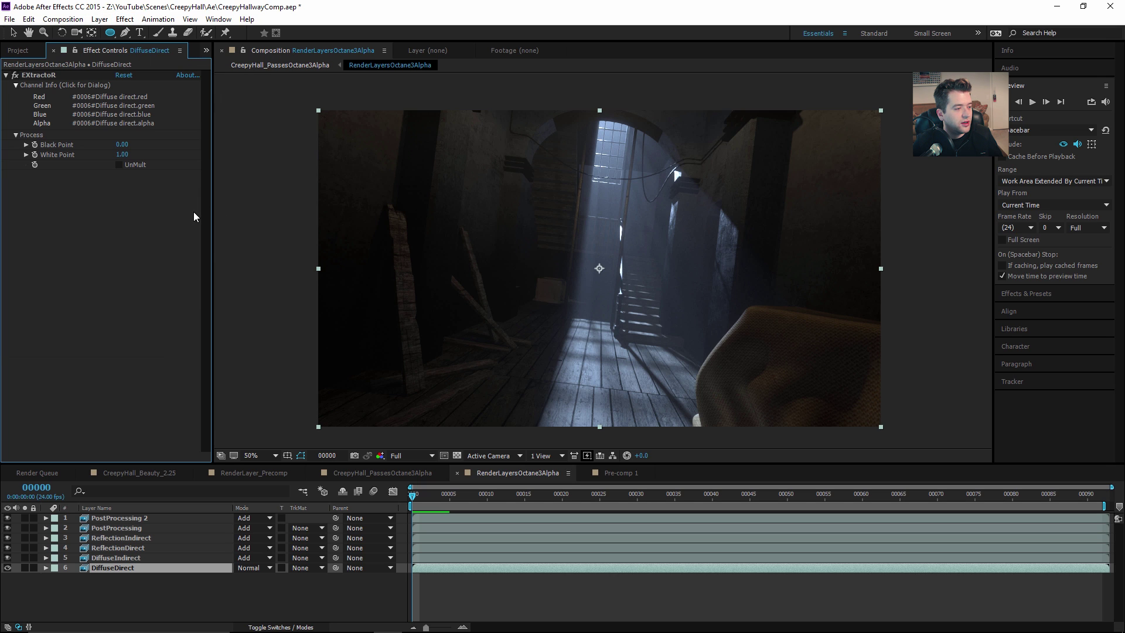
Inspect EXtractoR's #0006 Diffuse direct channels unchanged and toggle PostProcessing 2 off and on.
left_click(50, 96)
left_click(603, 290)
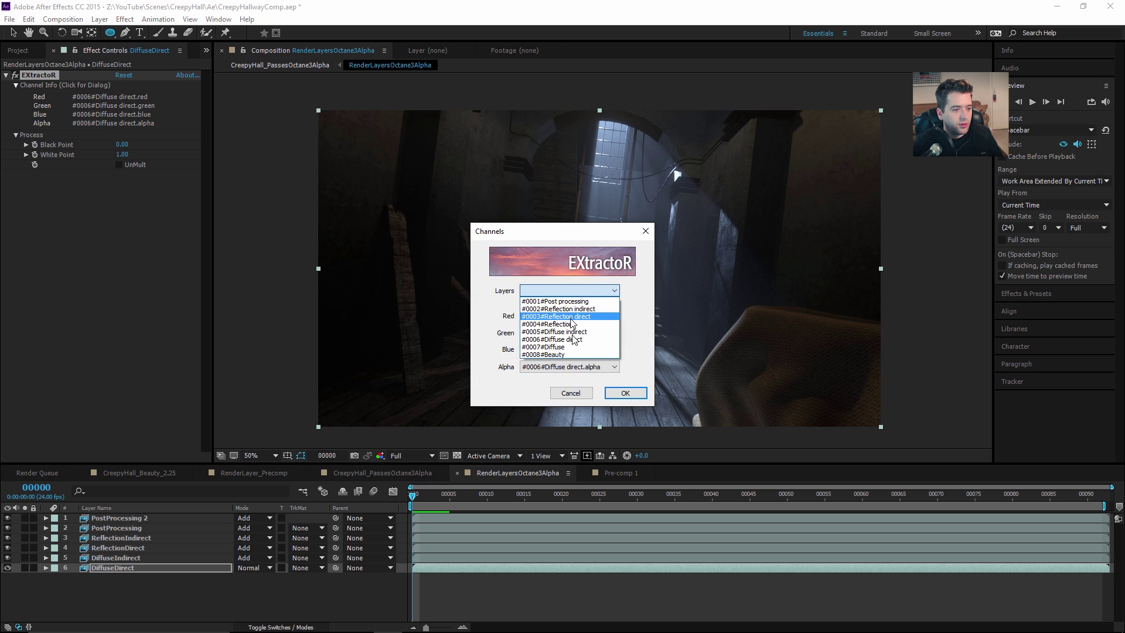
left_click(566, 394)
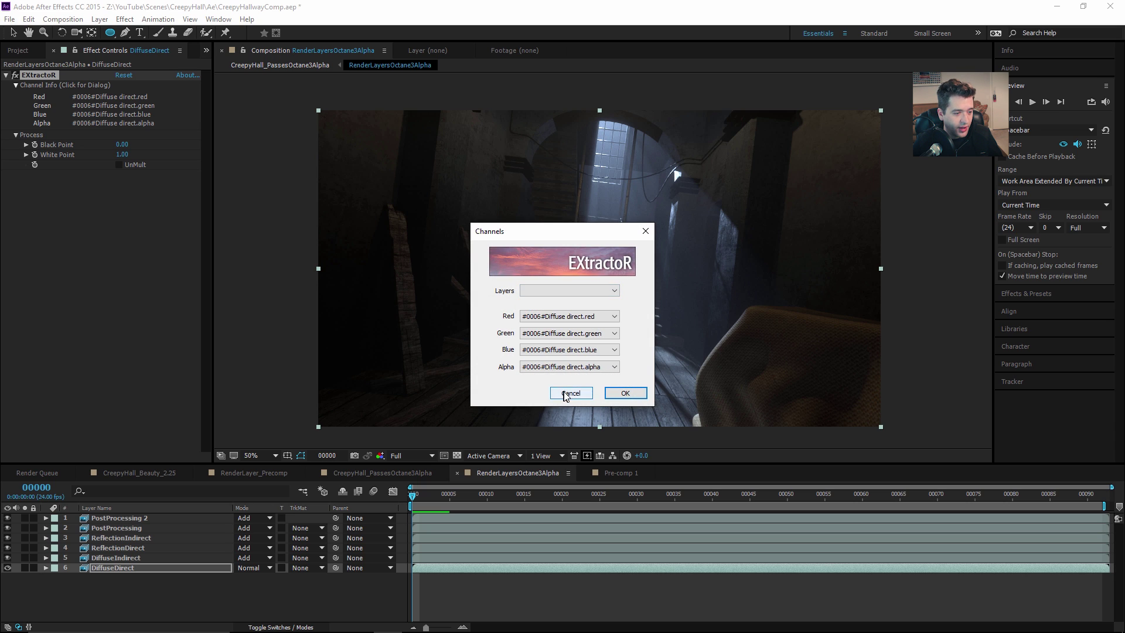
left_click(566, 394)
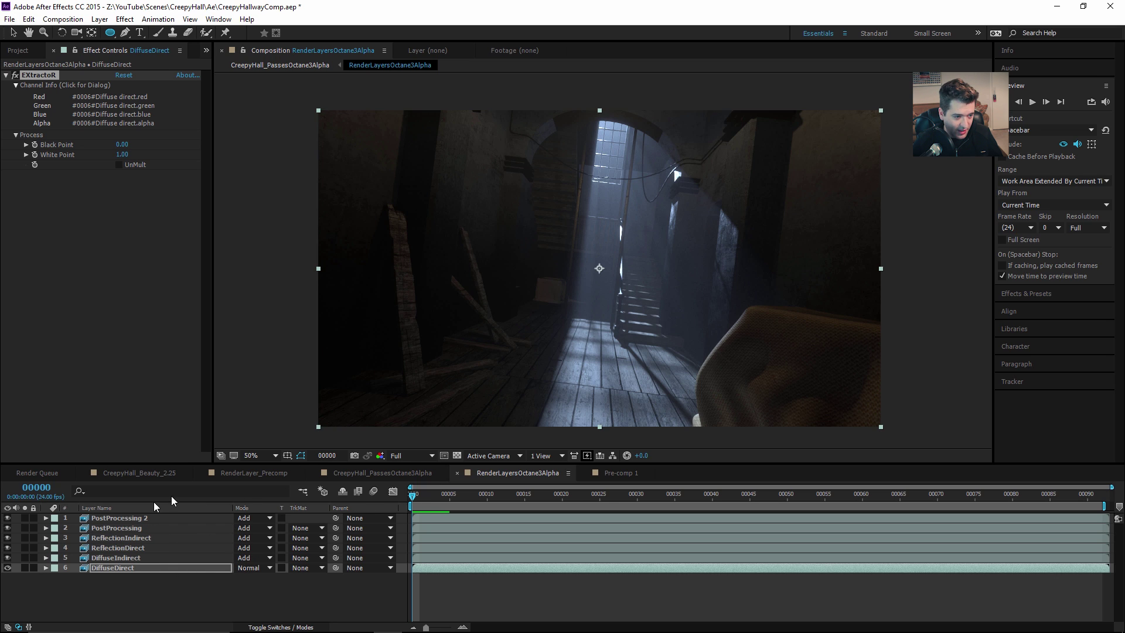
left_click(7, 518)
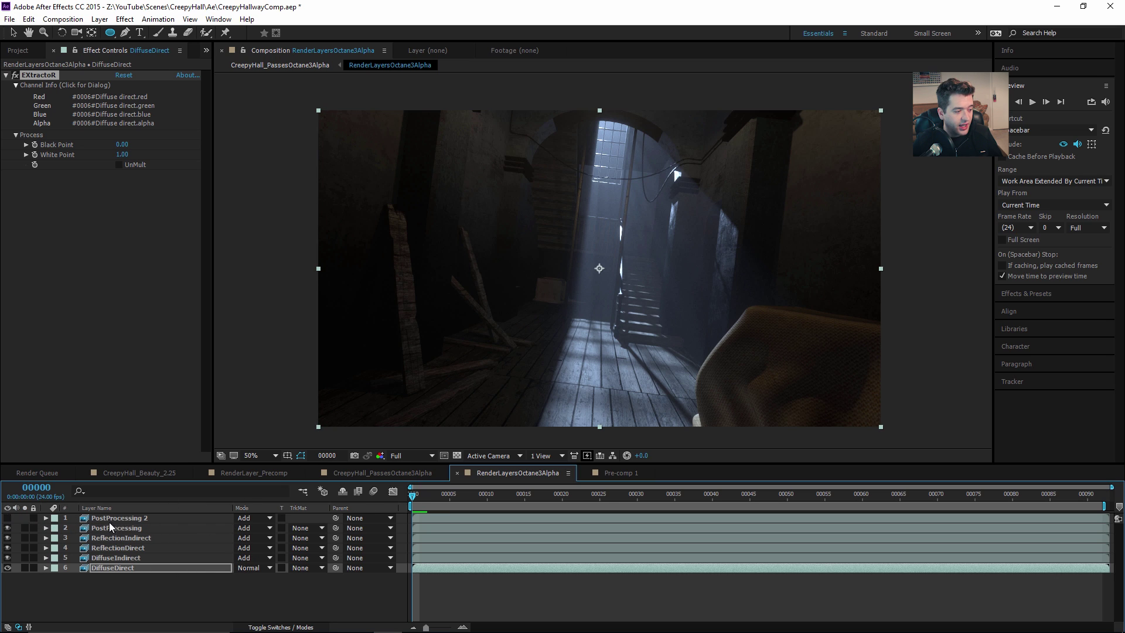
left_click(7, 518)
key("v")
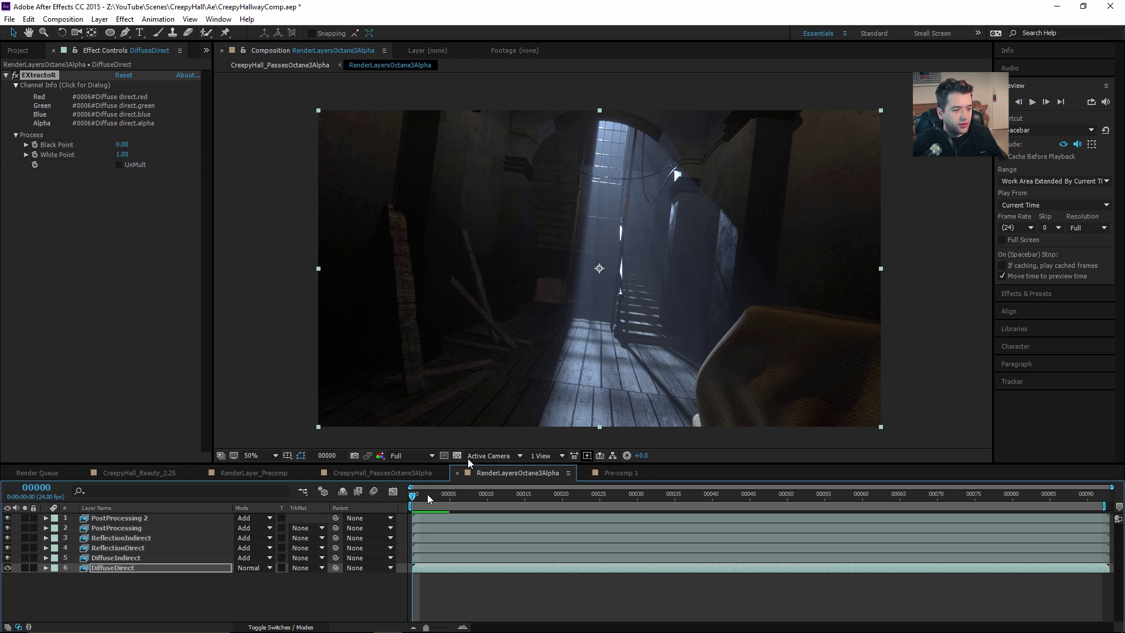
left_click(378, 473)
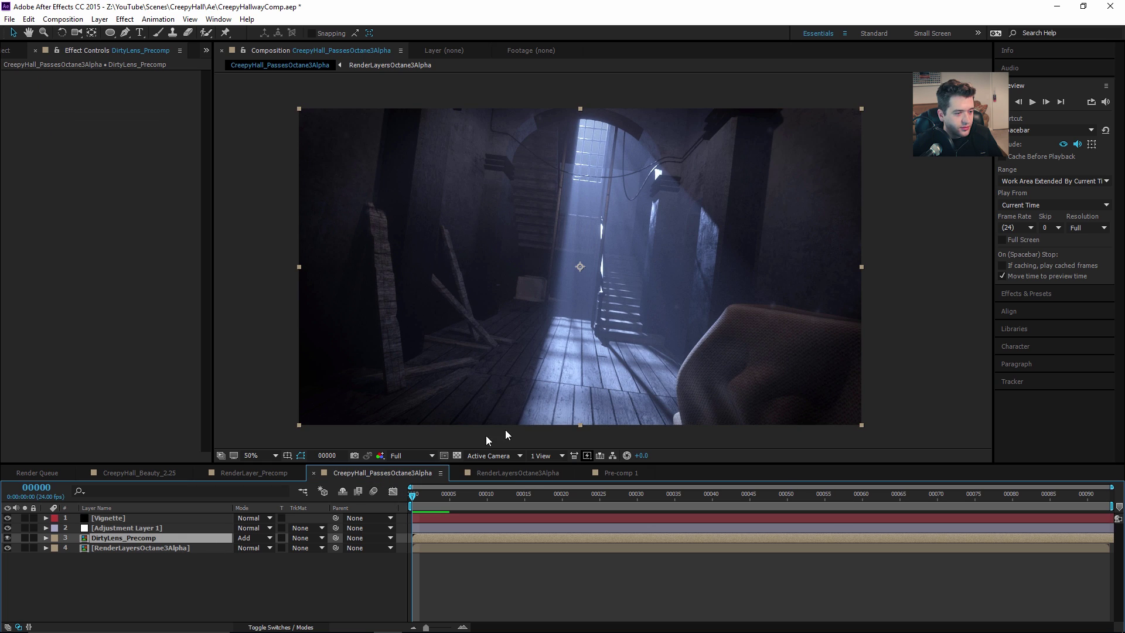
left_click(482, 467)
left_click_drag(201, 568, 111, 519)
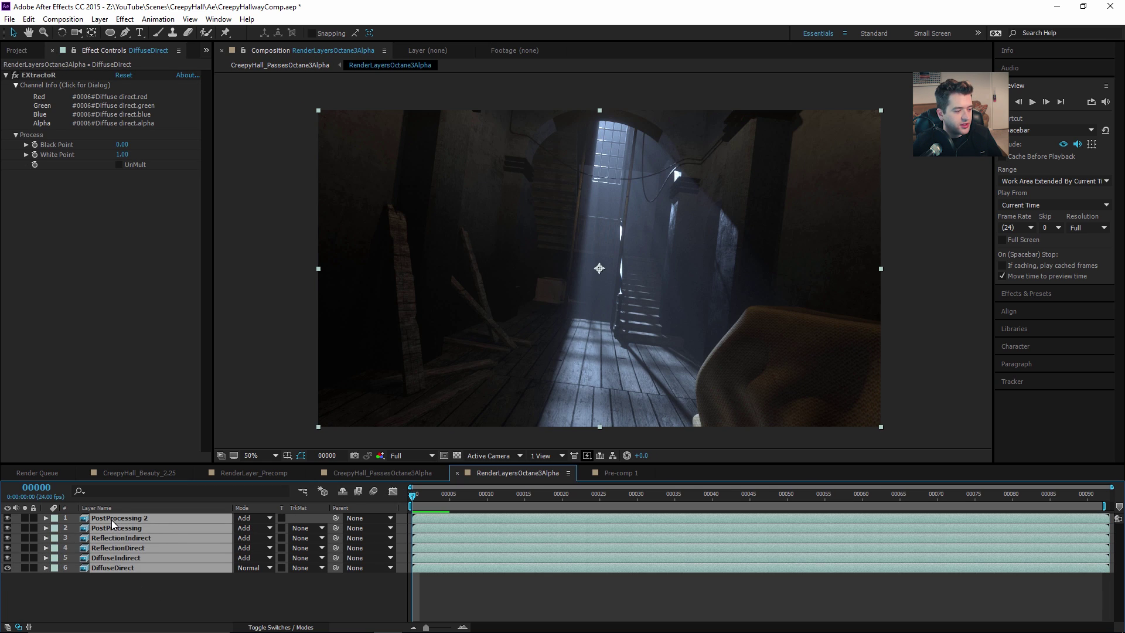
left_click(100, 20)
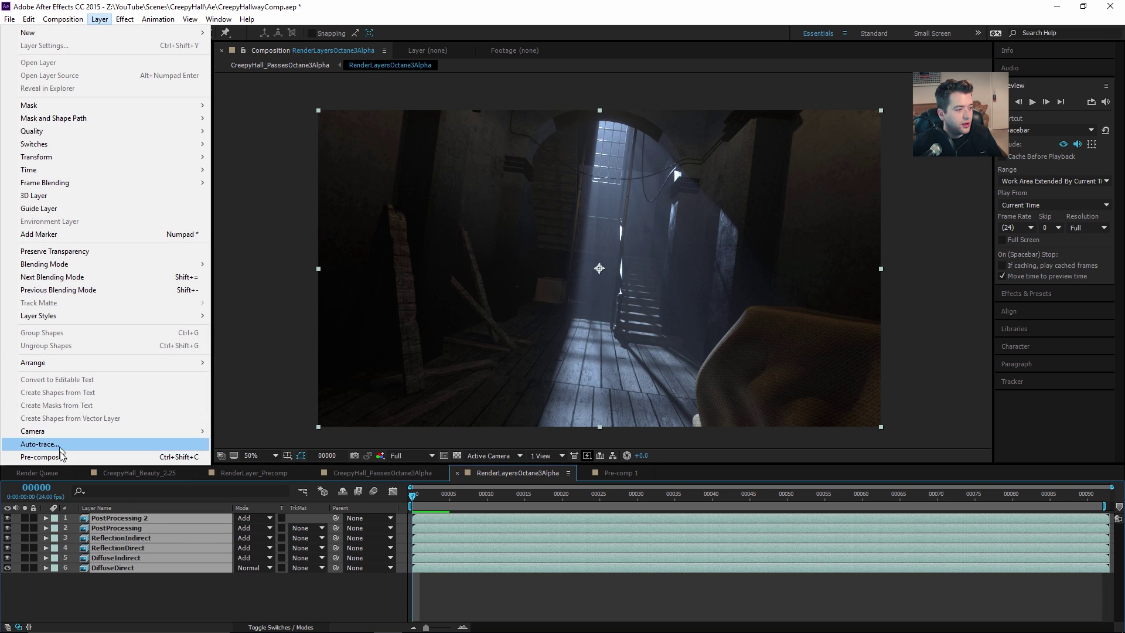
left_click(178, 457)
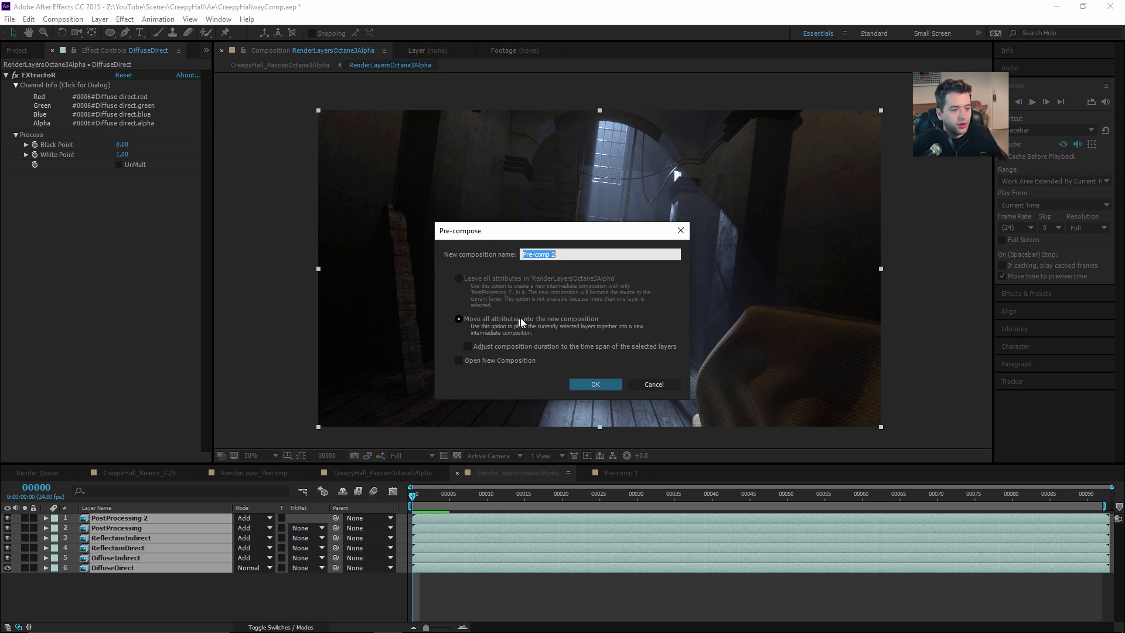
left_click(653, 384)
left_click(383, 473)
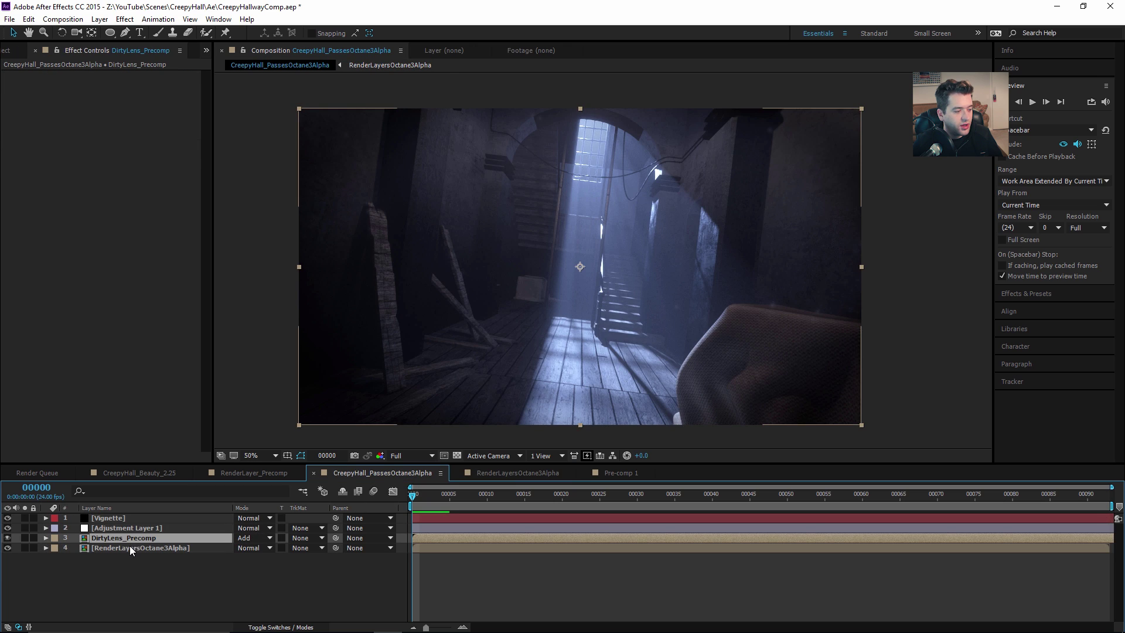
left_click(109, 518)
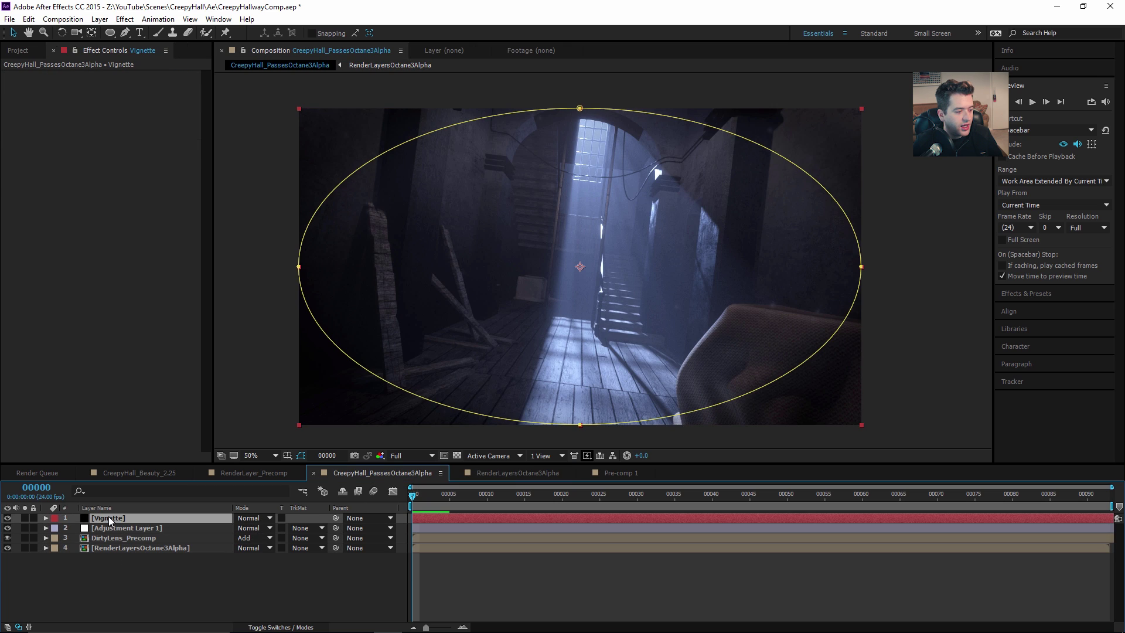
left_click(100, 19)
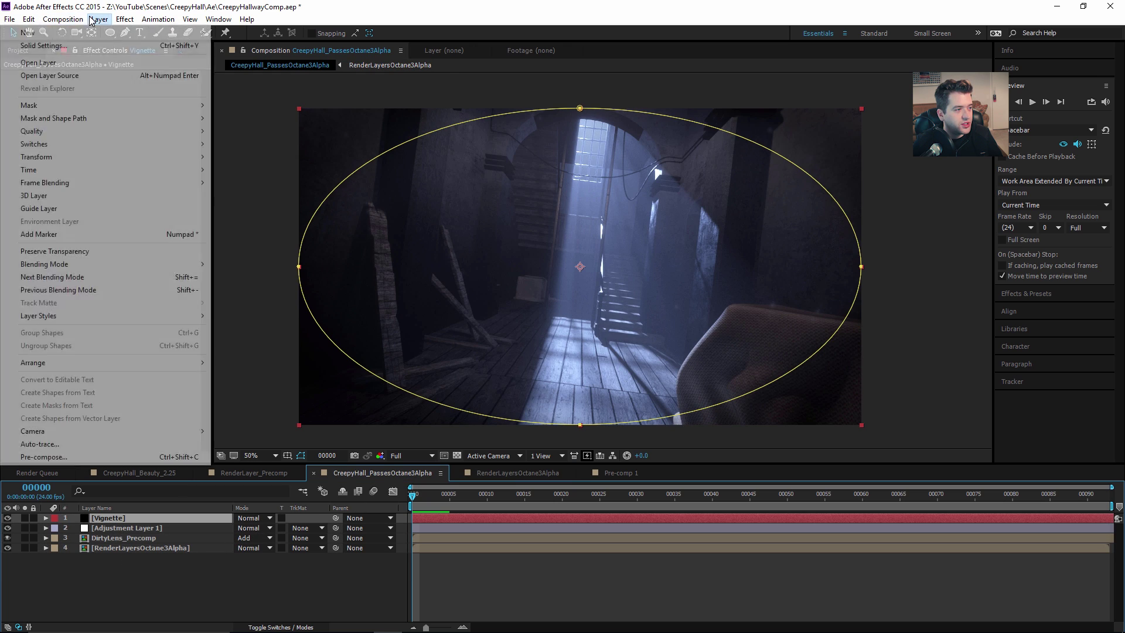
left_click(102, 20)
left_click(100, 19)
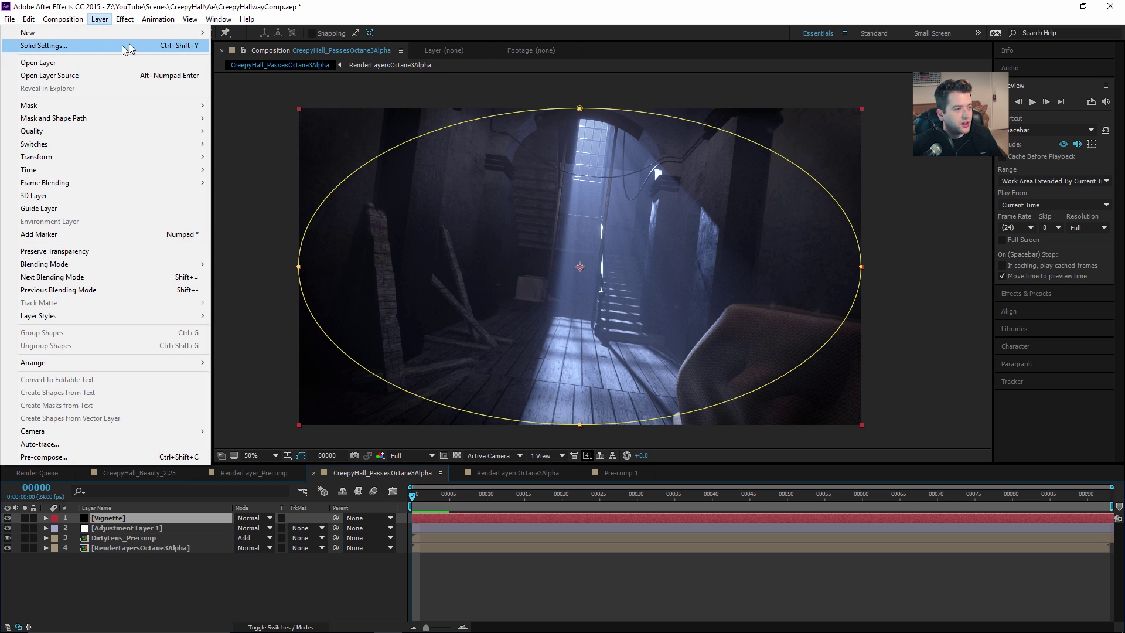
mouse_move(69, 37)
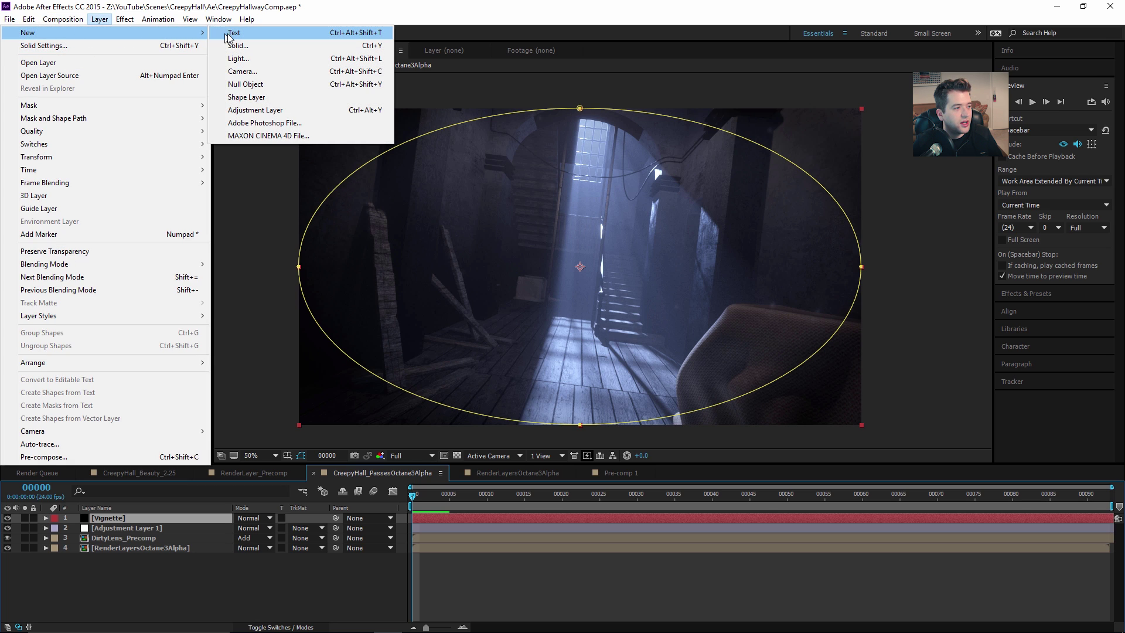
left_click(125, 19)
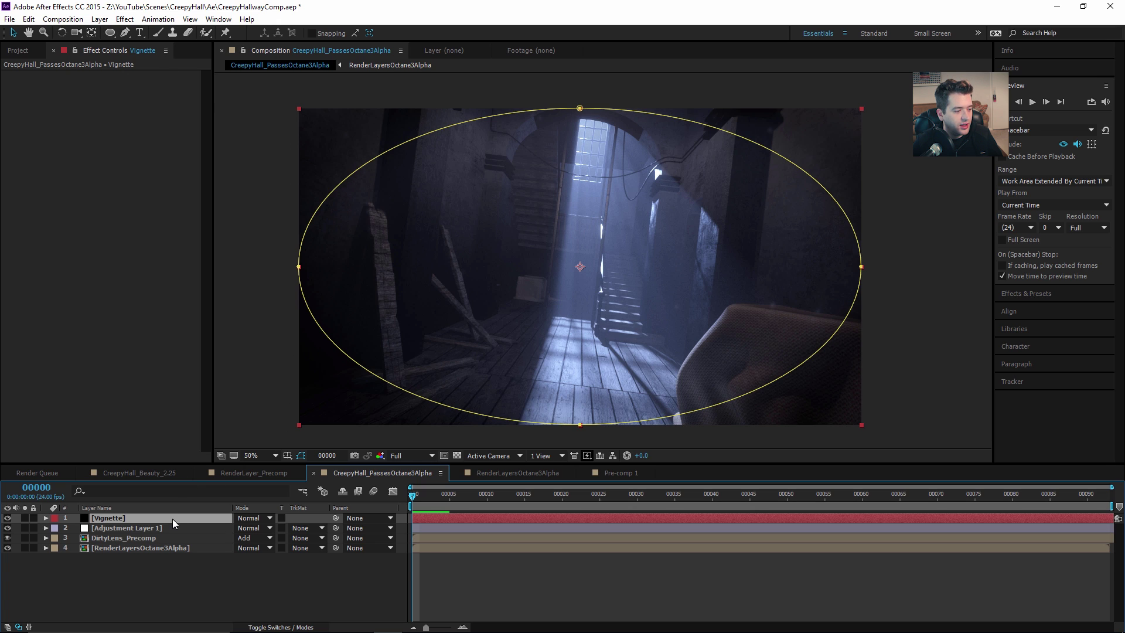
key("m")
key("m")
key("t")
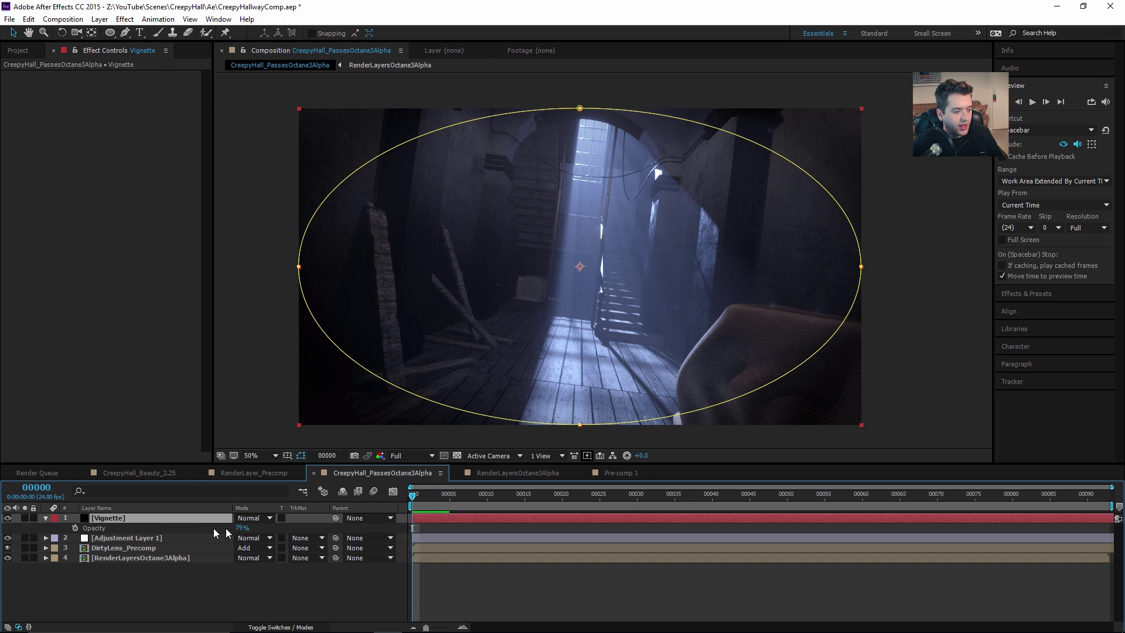
key("t")
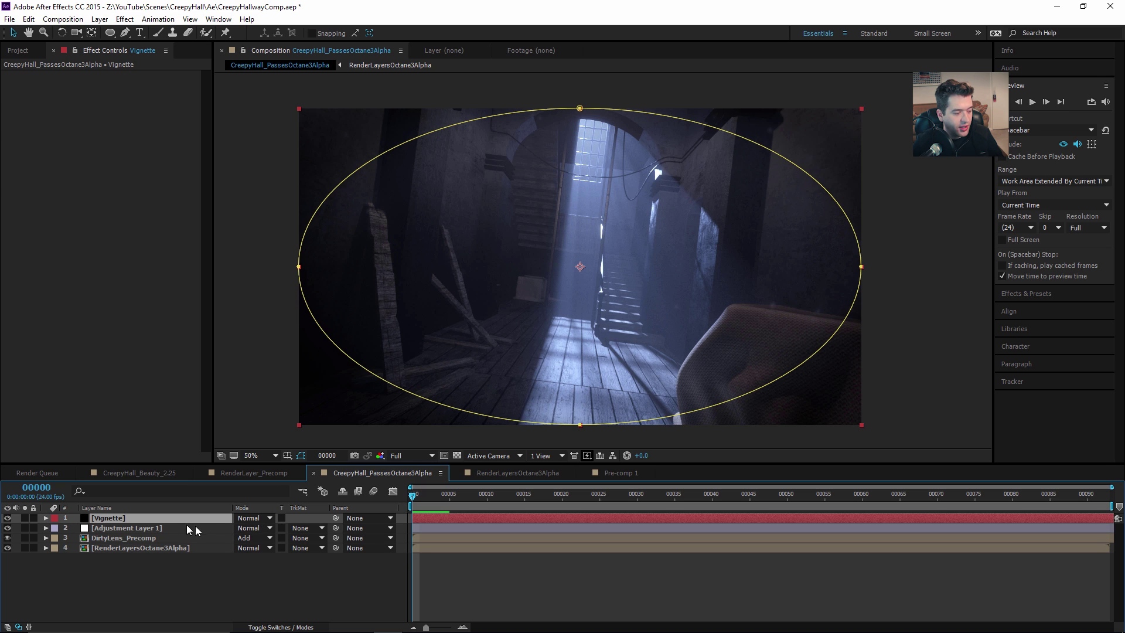
key("m")
key("m")
key("m")
key("m")
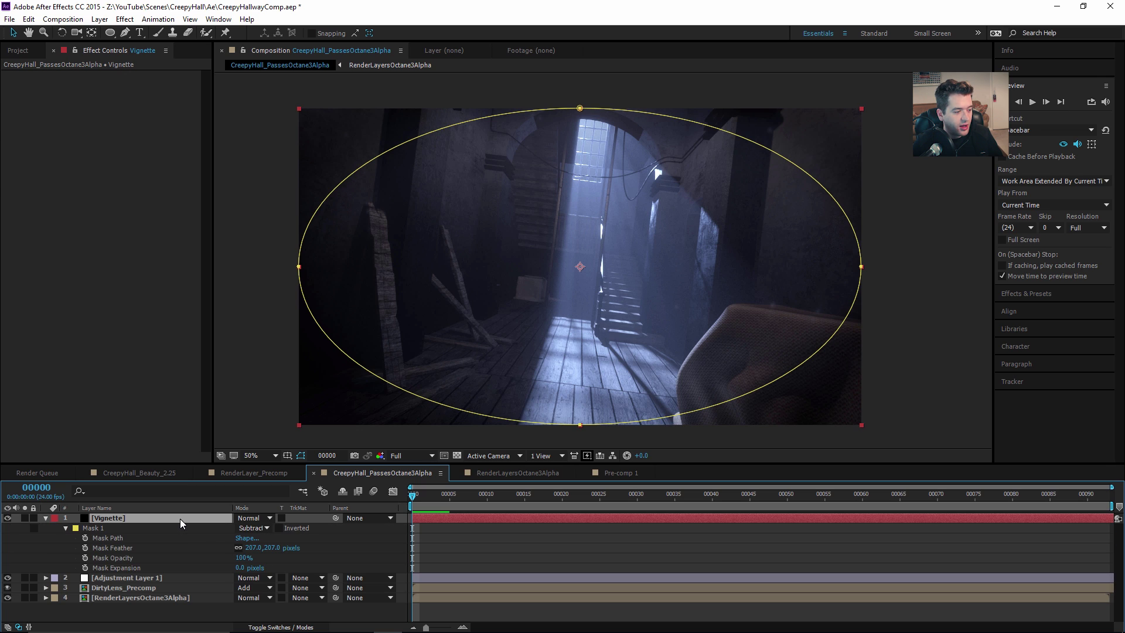
key("t")
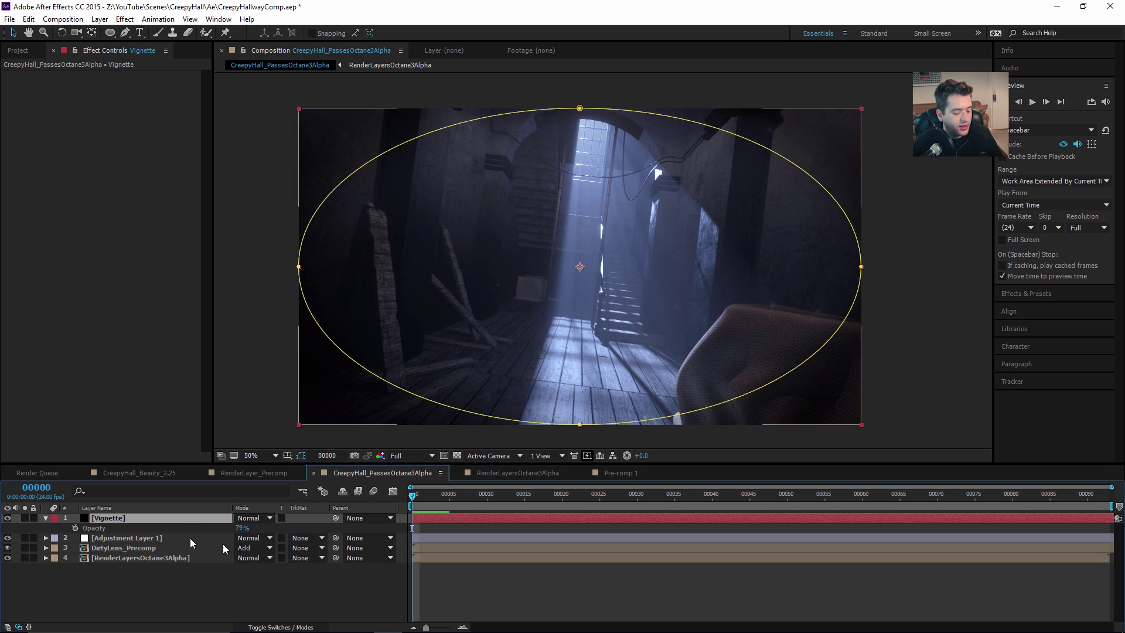
Inspect the combined RGB curve of Adjustment Layer 1's Curves effect.
left_click(148, 542)
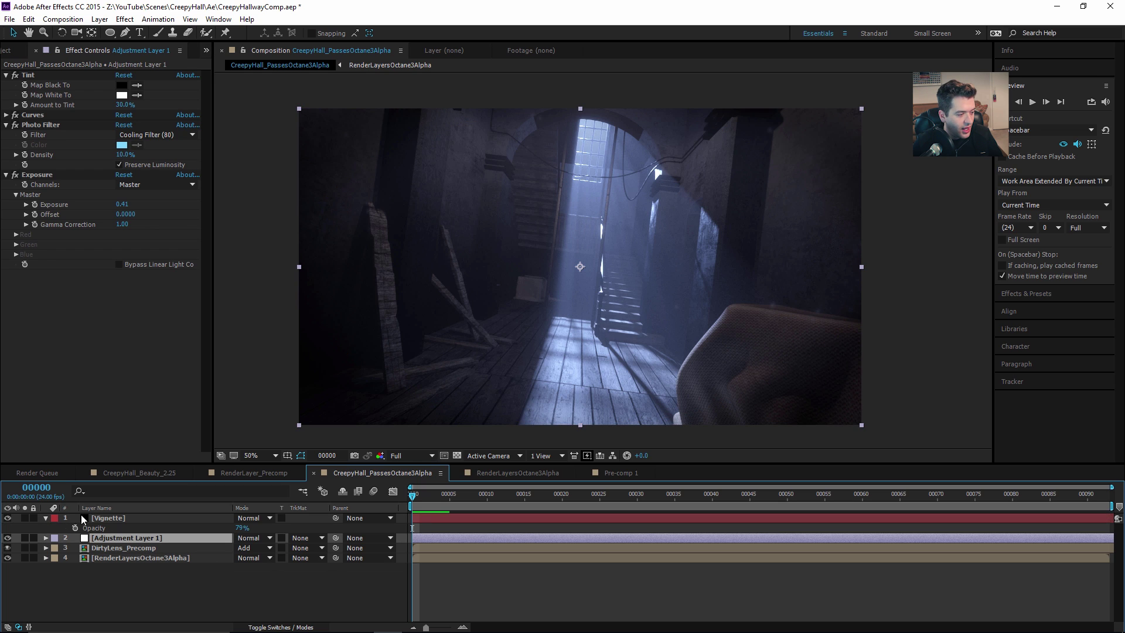
left_click(6, 116)
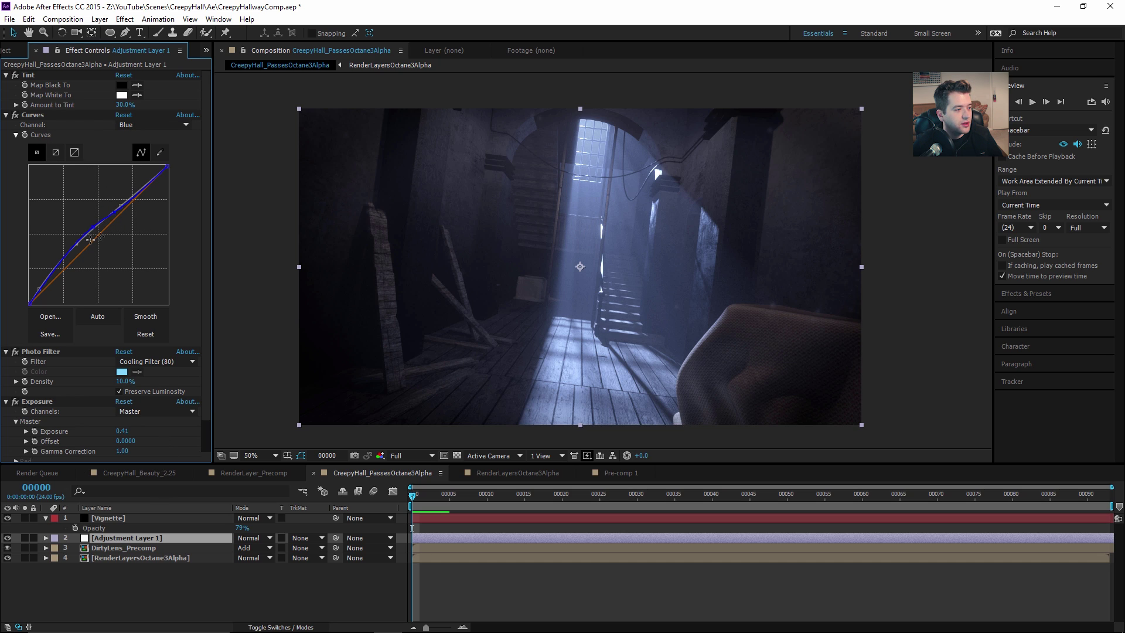
left_click(170, 125)
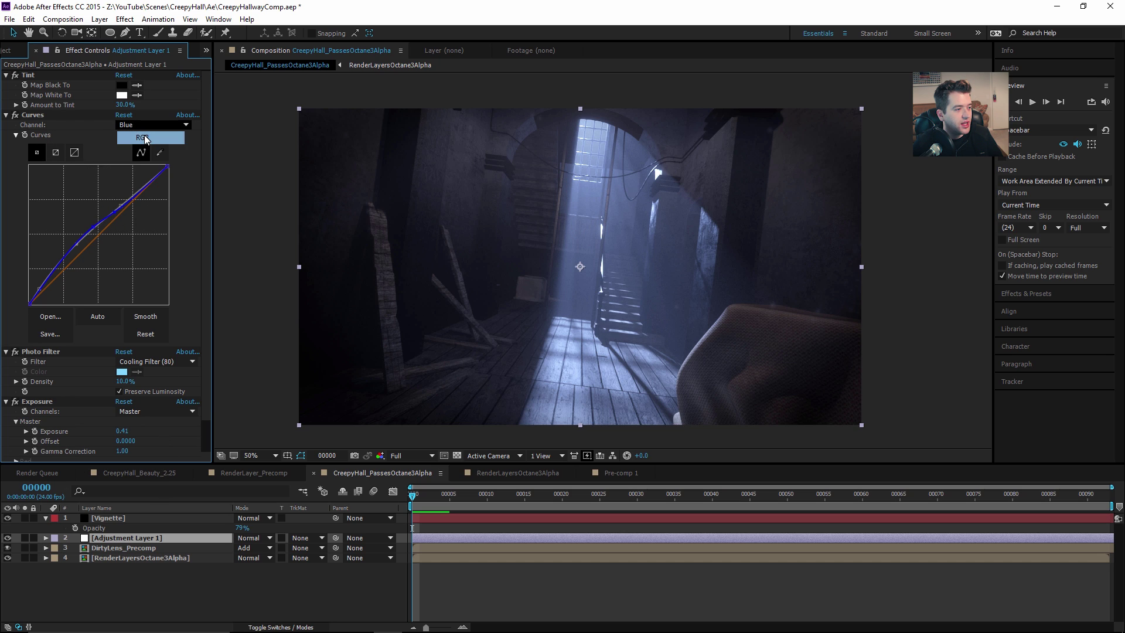
left_click(140, 130)
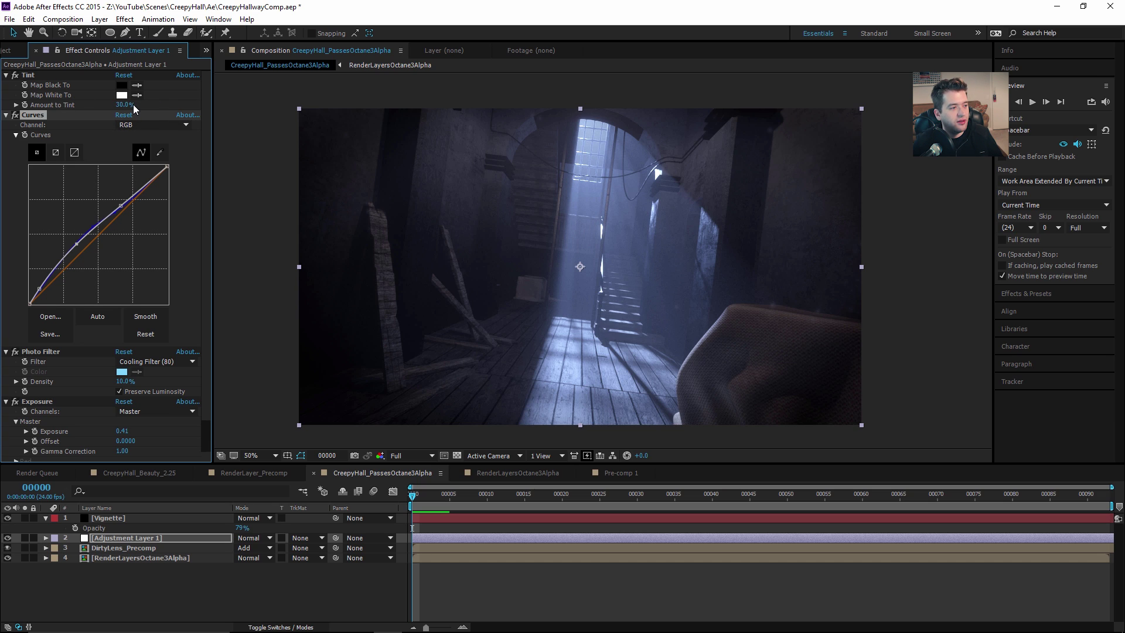
left_click(6, 116)
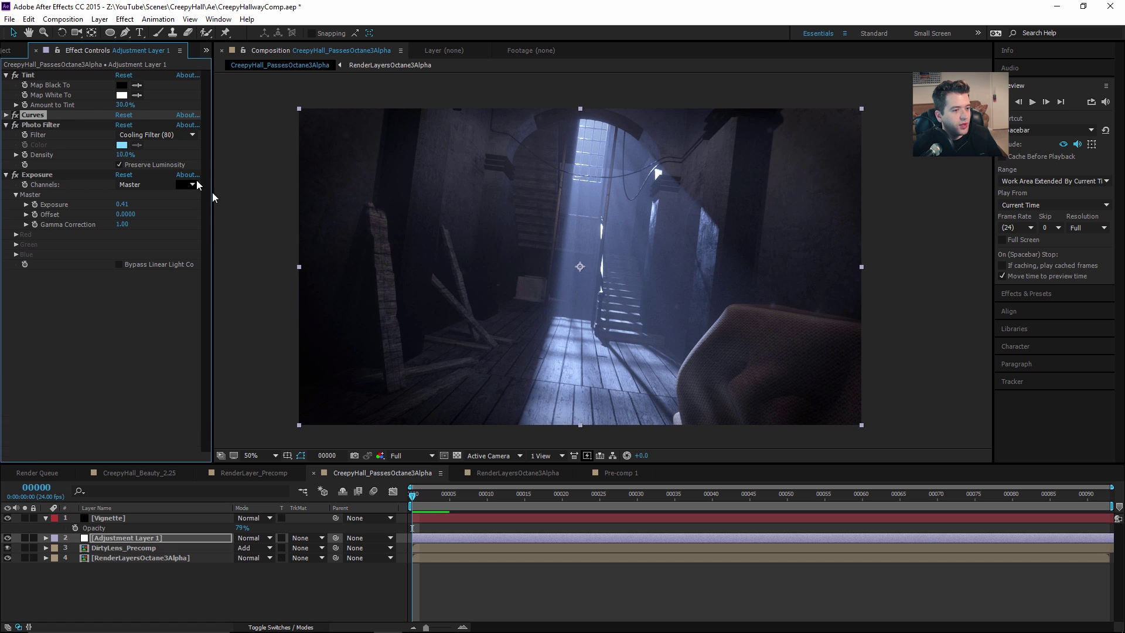
Re-enable the Exposure correction and open DirtyLens_Precomp to view its lens textures.
left_click(120, 165)
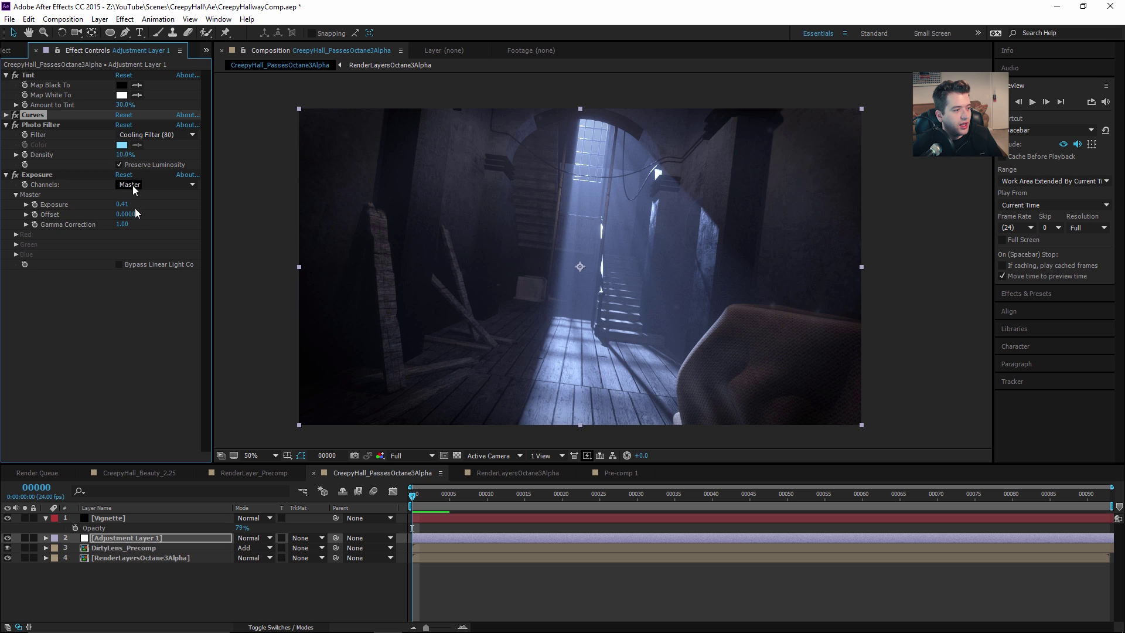
left_click(10, 180)
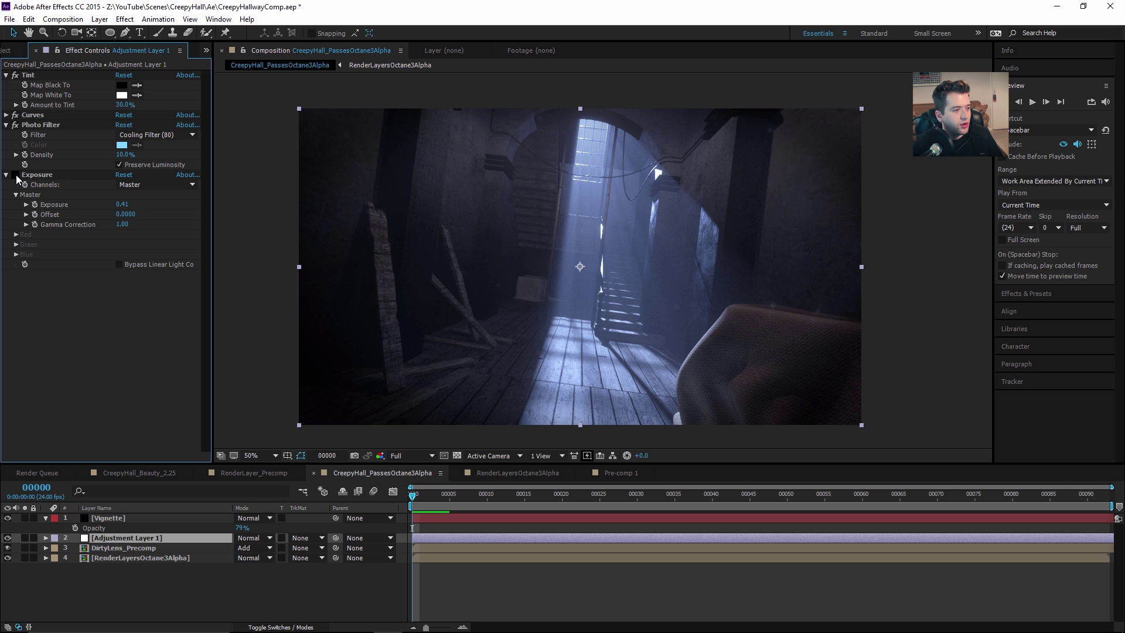
left_click(15, 175)
left_click(158, 586)
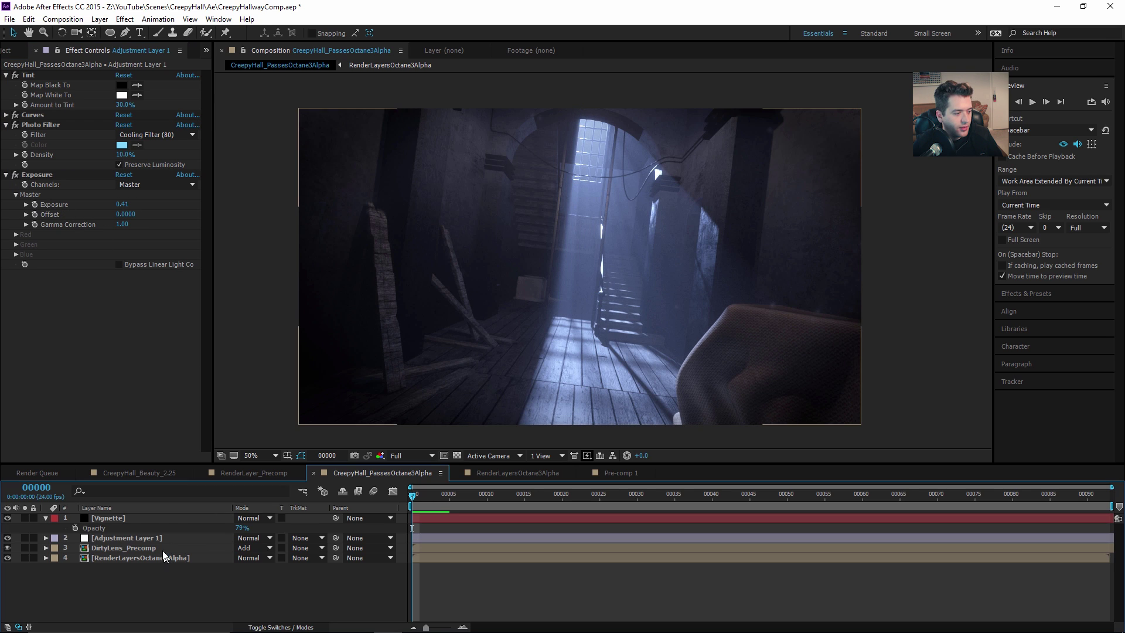
double_click(163, 548)
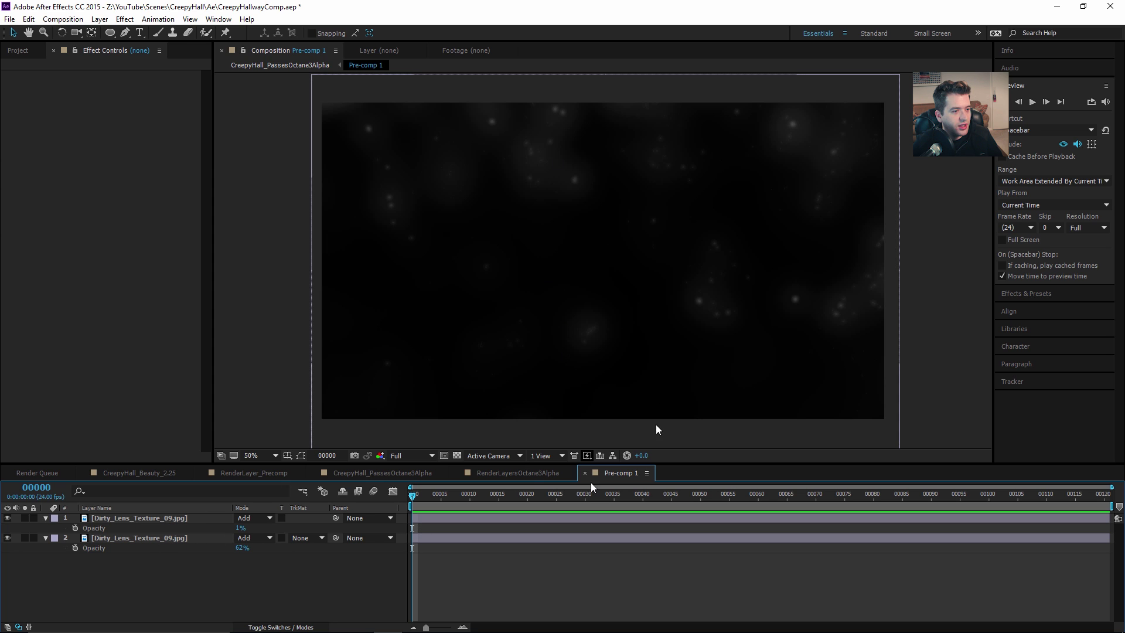
Return from Pre-comp 1 to CreepyHall_PassesOctane3Alpha, select RenderLayersOctane3Alpha, and scrub to the first frames.
left_click(477, 472)
left_click(378, 473)
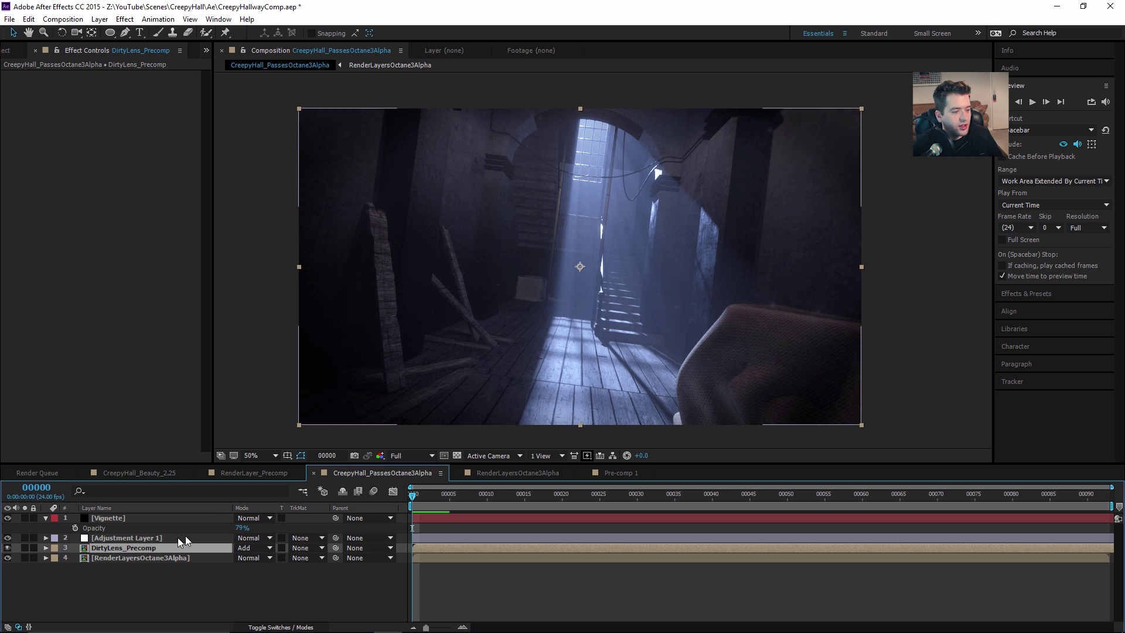
left_click(175, 559)
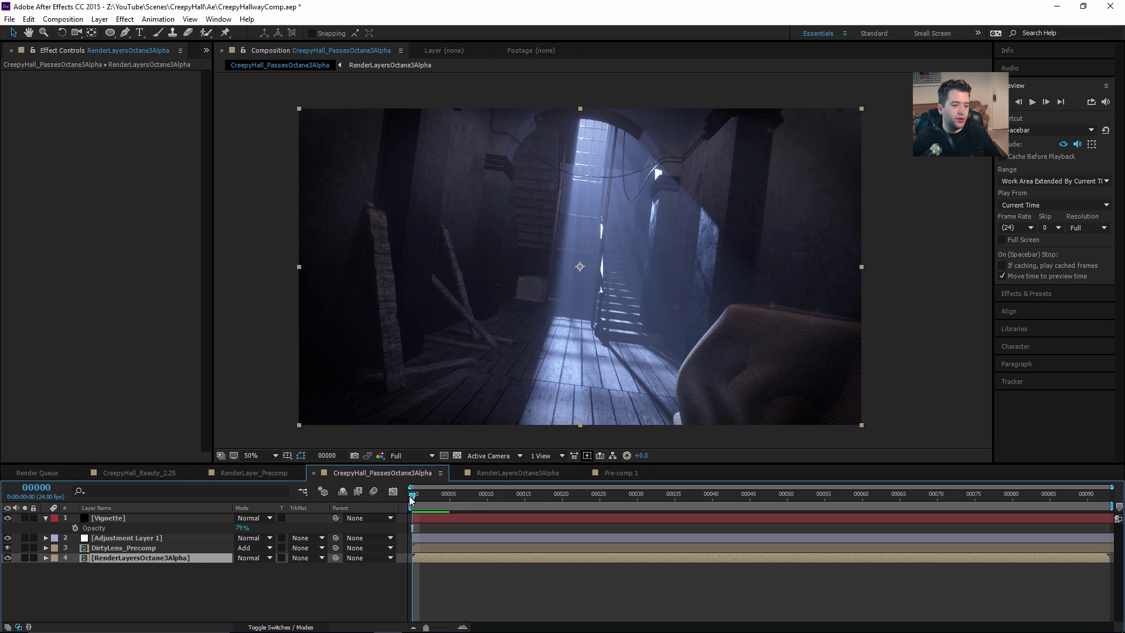
mouse_move(413, 497)
left_mouse_down()
mouse_move(434, 496)
mouse_move(410, 495)
left_mouse_up()
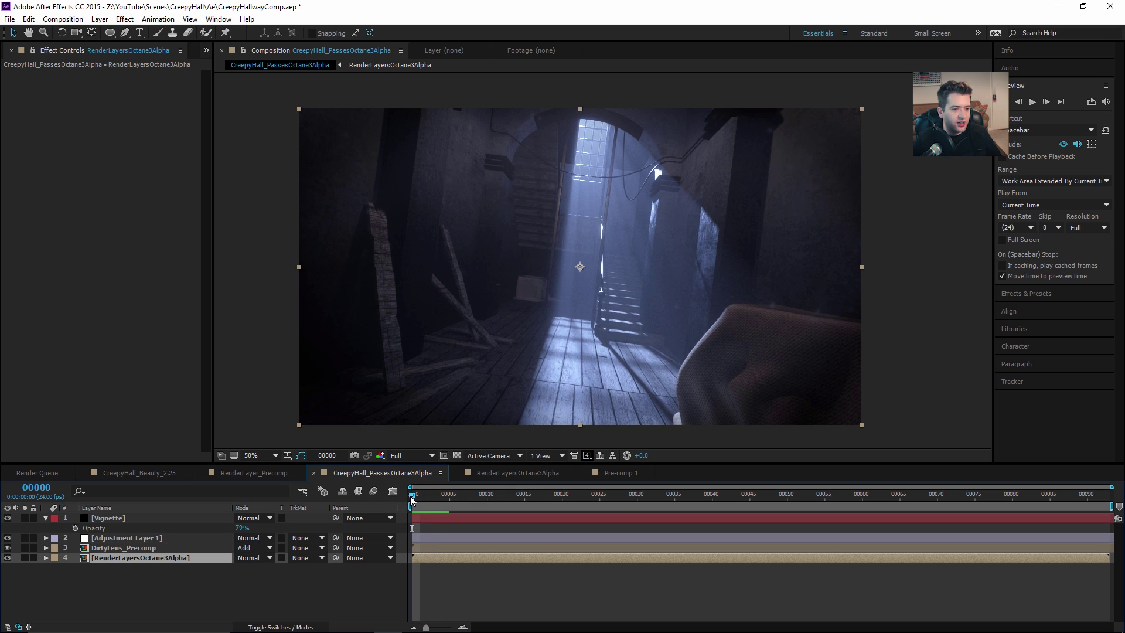
Play a preview of the graded hallway composite with the dirty-lens overlay.
key("space")
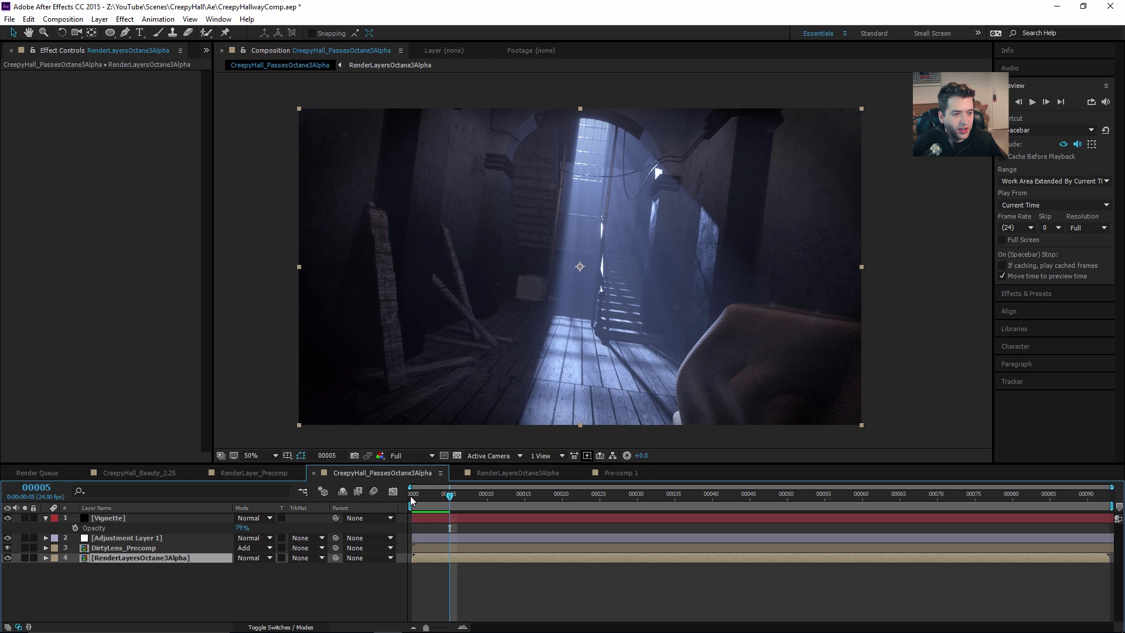